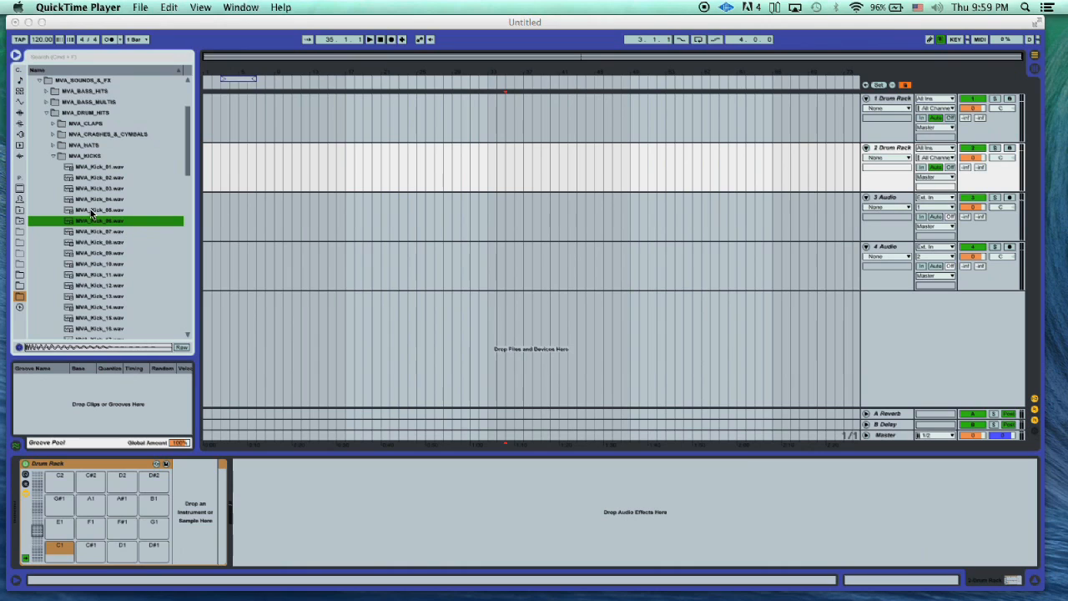
- Audition the kick samples from MVA_Kick_01 to MVA_Kick_06 in the MVA_KICKS folder
click(91, 212)
click(92, 210)
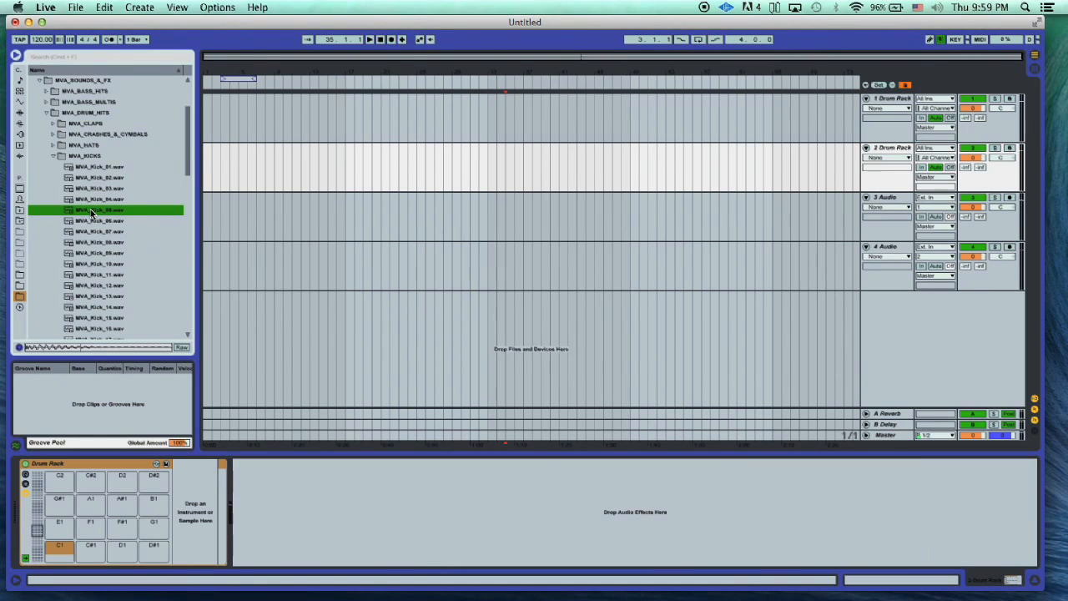
click(92, 220)
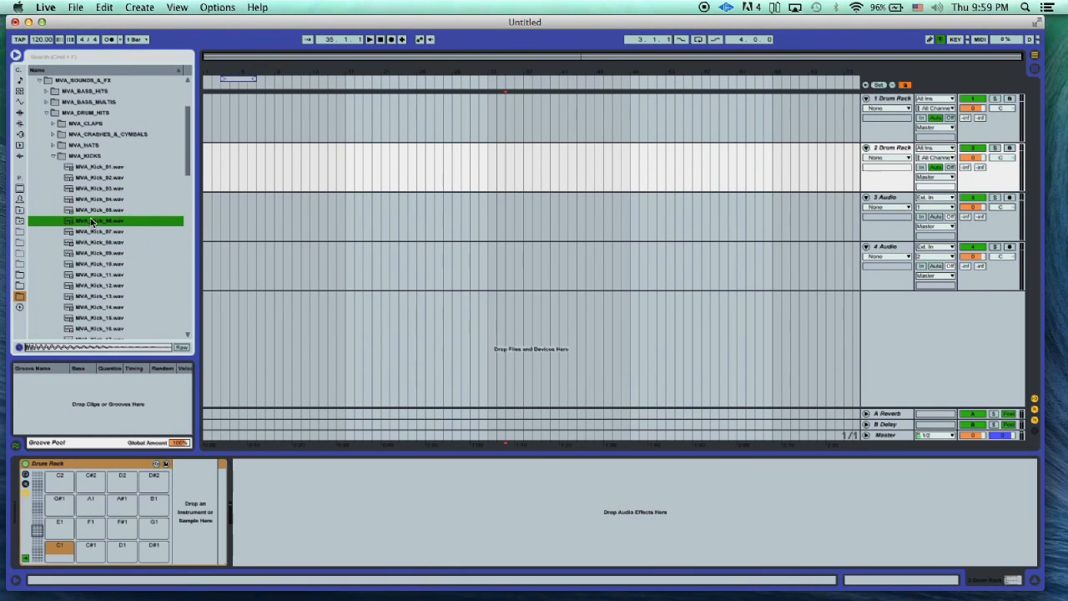
click(92, 190)
click(92, 178)
click(96, 168)
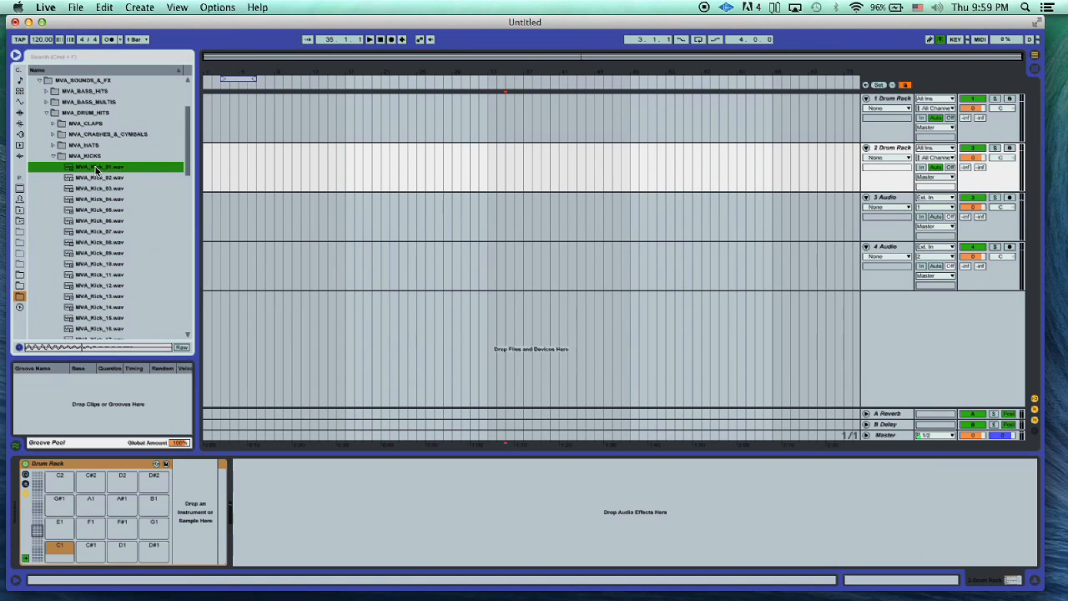
click(96, 178)
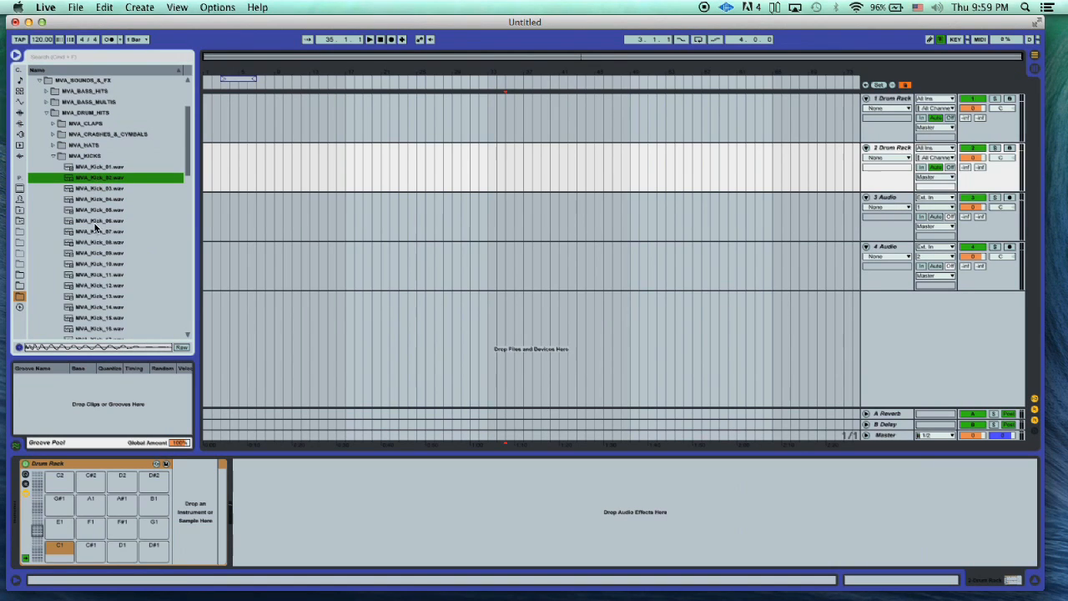
click(98, 199)
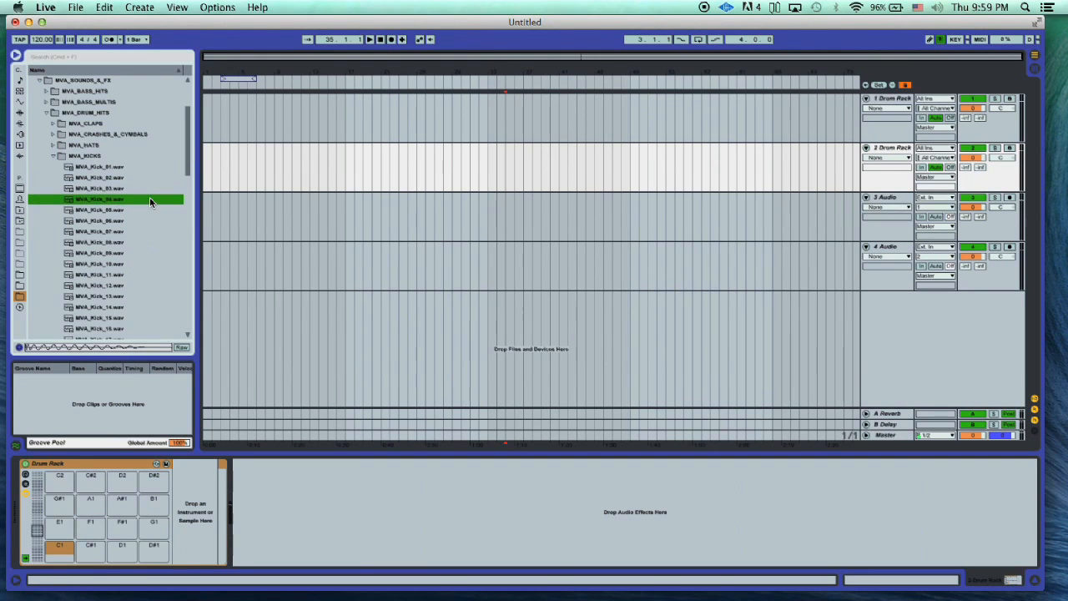
- Compare kicks 05 to 07 and load MVA_Kick_06.wav onto pad C1 of the second track's Drum Rack
key(Down)
key(Down)
key(Down)
key(Up)
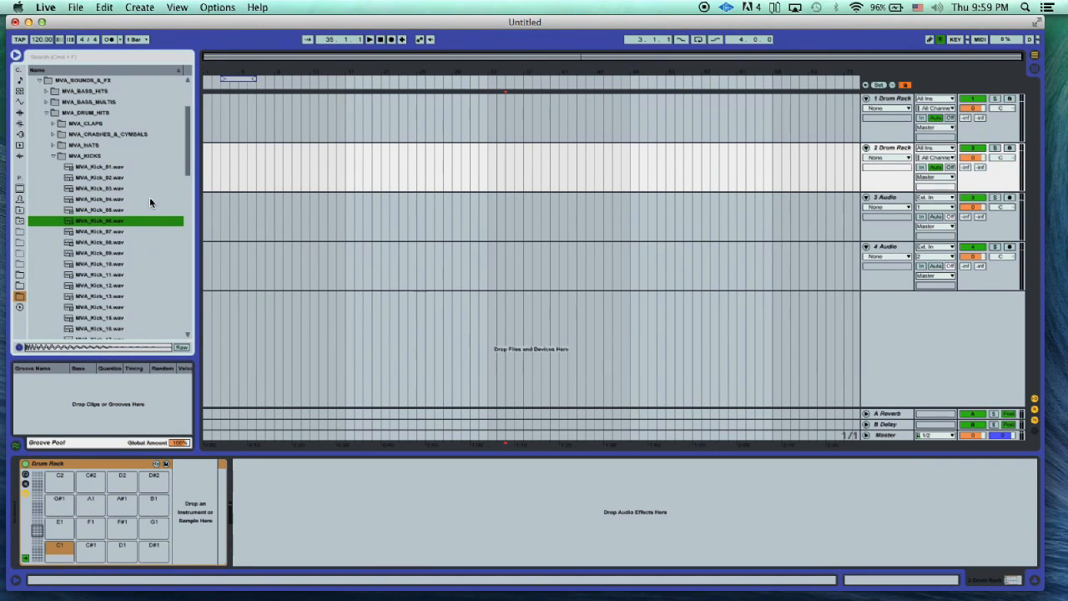
key(Up)
key(Down)
drag(71, 222, 54, 549)
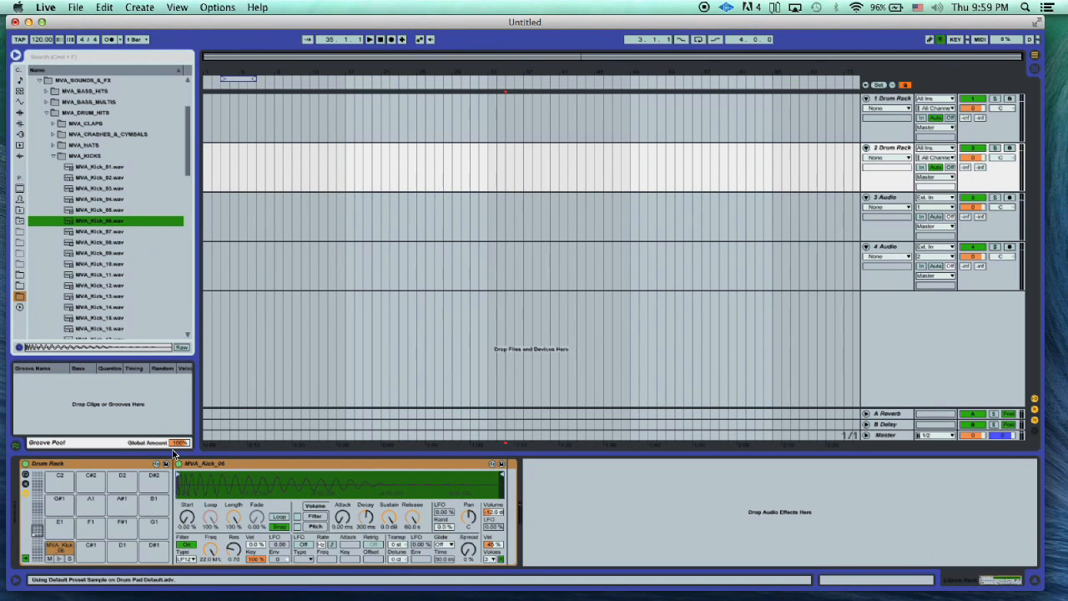
- Insert an empty four-bar MIDI clip at the start of the first Drum Rack track
click(241, 111)
drag(241, 111, 189, 112)
key(super+shift+m)
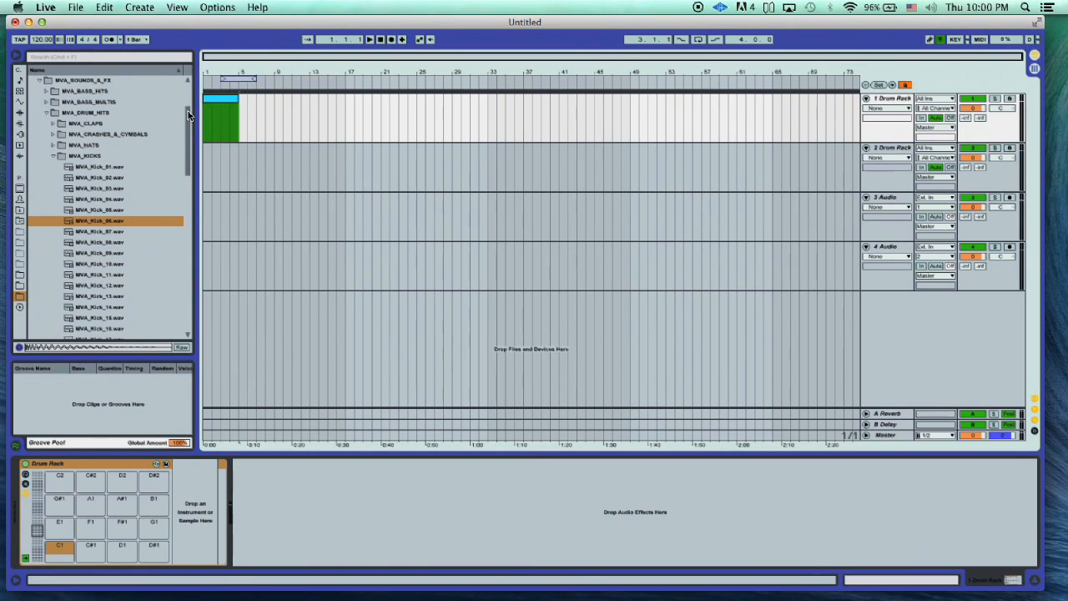
- Check the new clip's empty notes and load MVA_Kick_06.wav onto pad C1 of the first track's Drum Rack
double_click(229, 102)
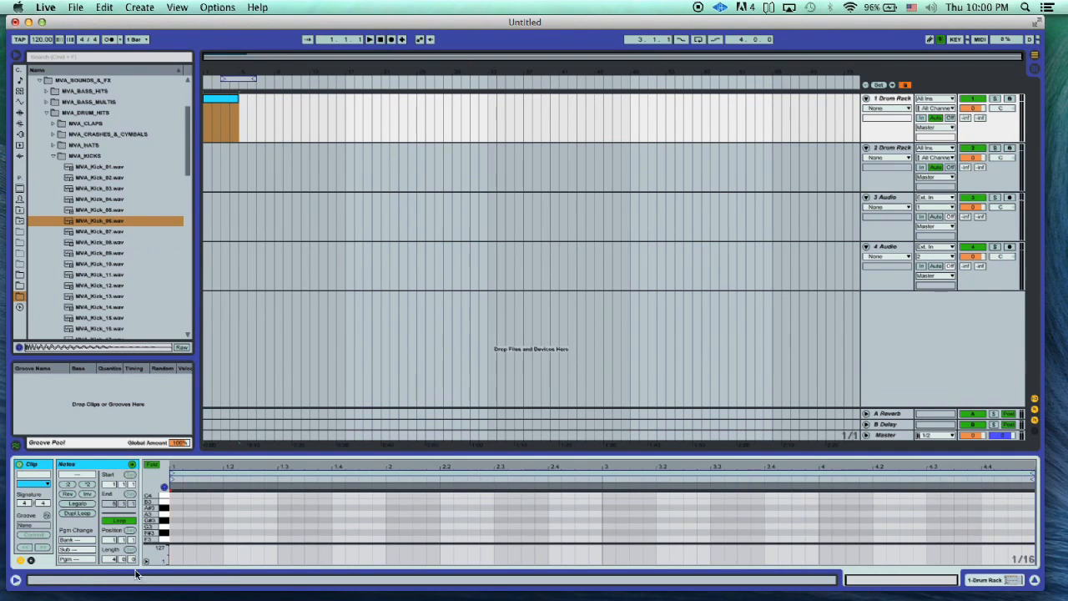
scroll(186, 528, up, 1)
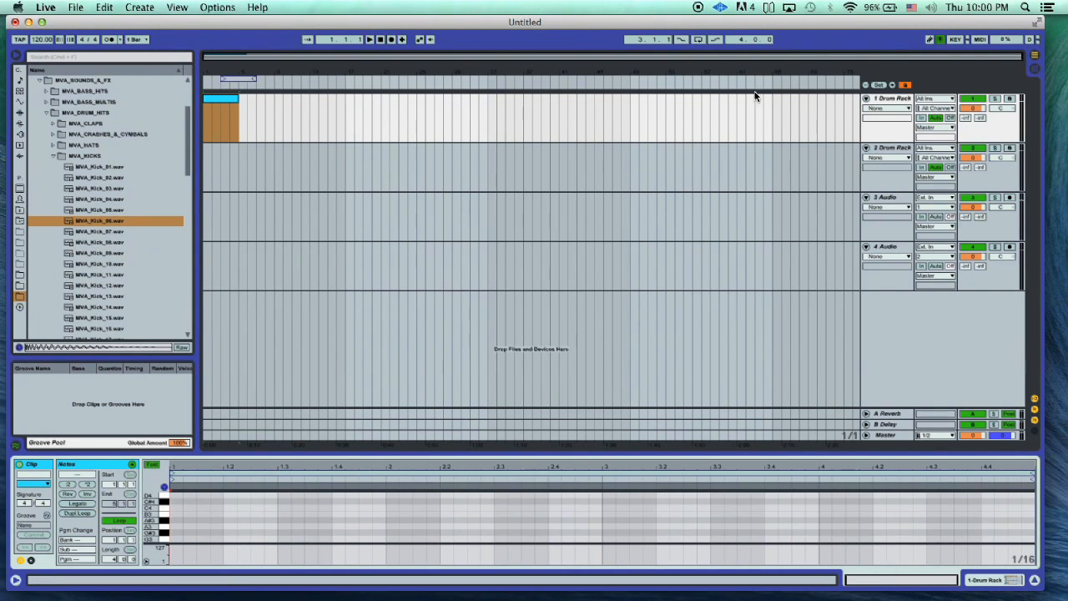
click(901, 101)
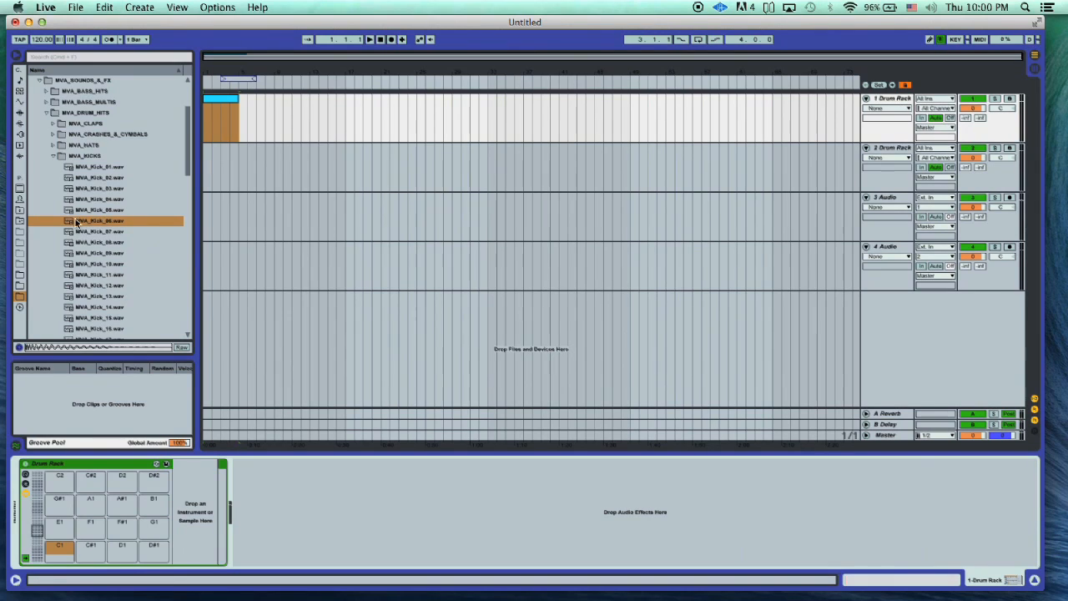
drag(69, 224, 59, 551)
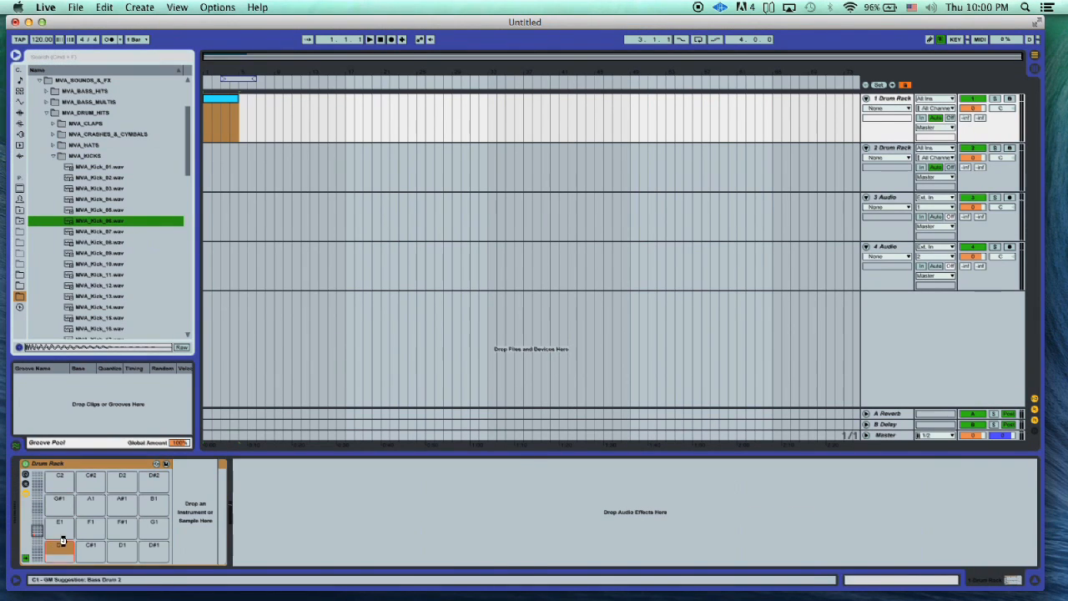
- Add an MVA_Kick_06 note on the clip's first beat, shorten its loop to one beat, and play it back
click(218, 107)
double_click(218, 101)
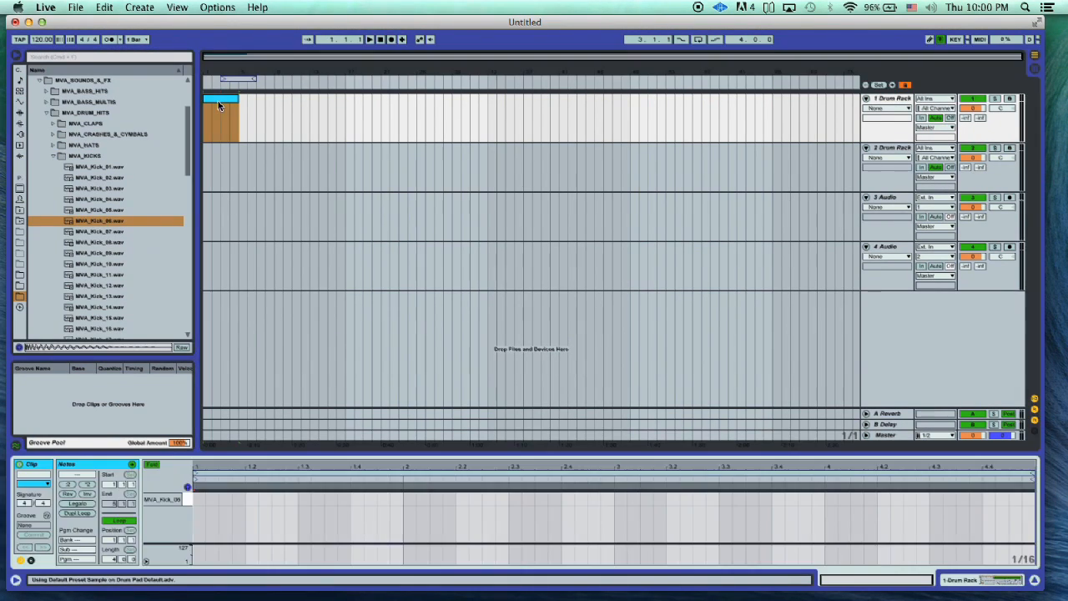
double_click(200, 498)
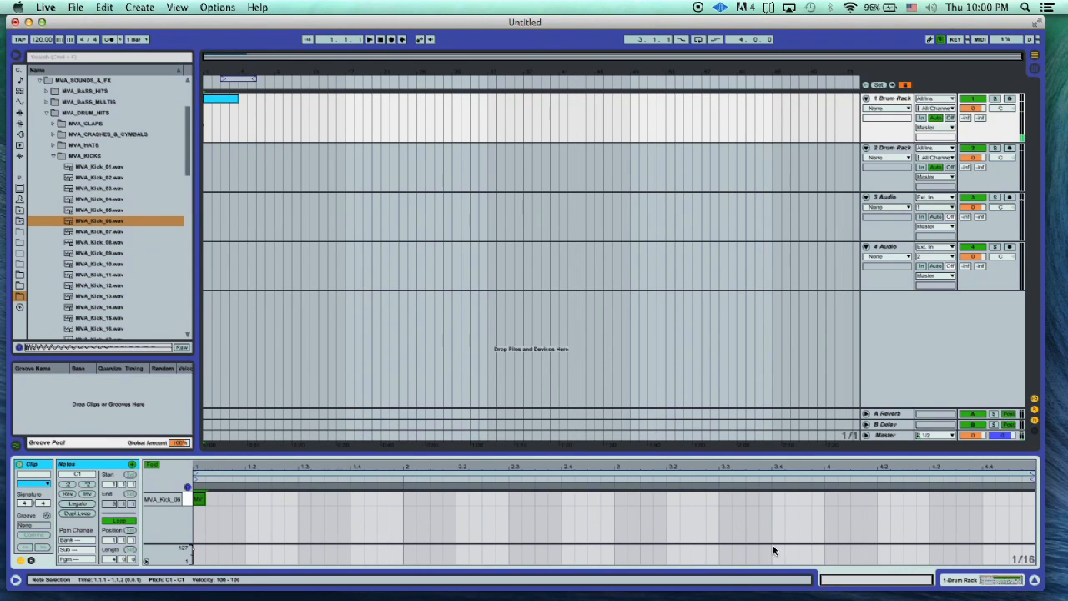
click(817, 478)
drag(817, 477, 246, 474)
key(space)
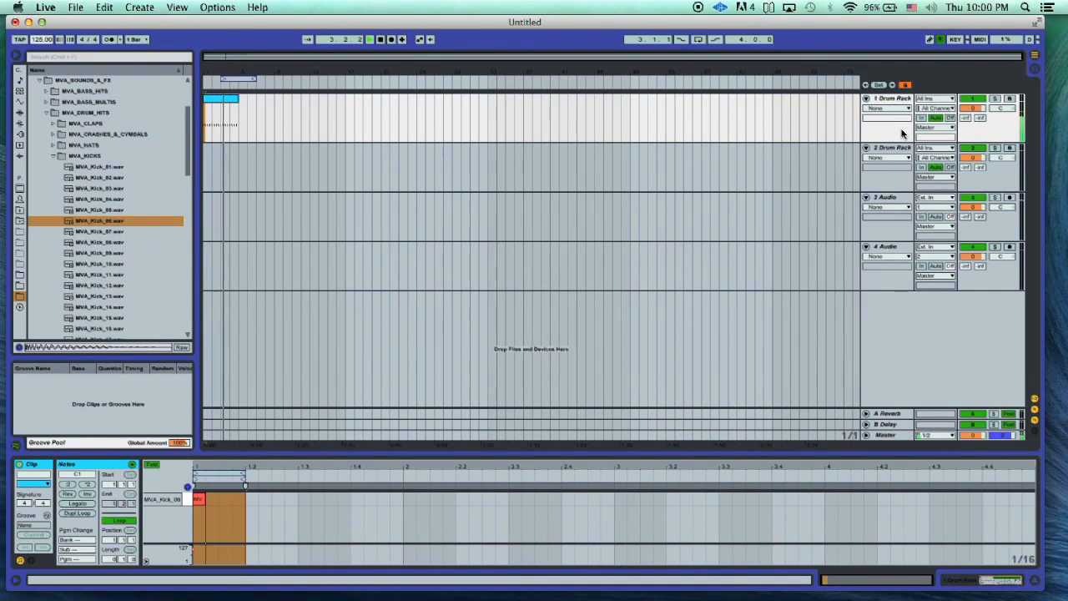
- Loop the arrangement over the four-bar kick clip and add EQ Eight to the first Drum Rack track
click(884, 102)
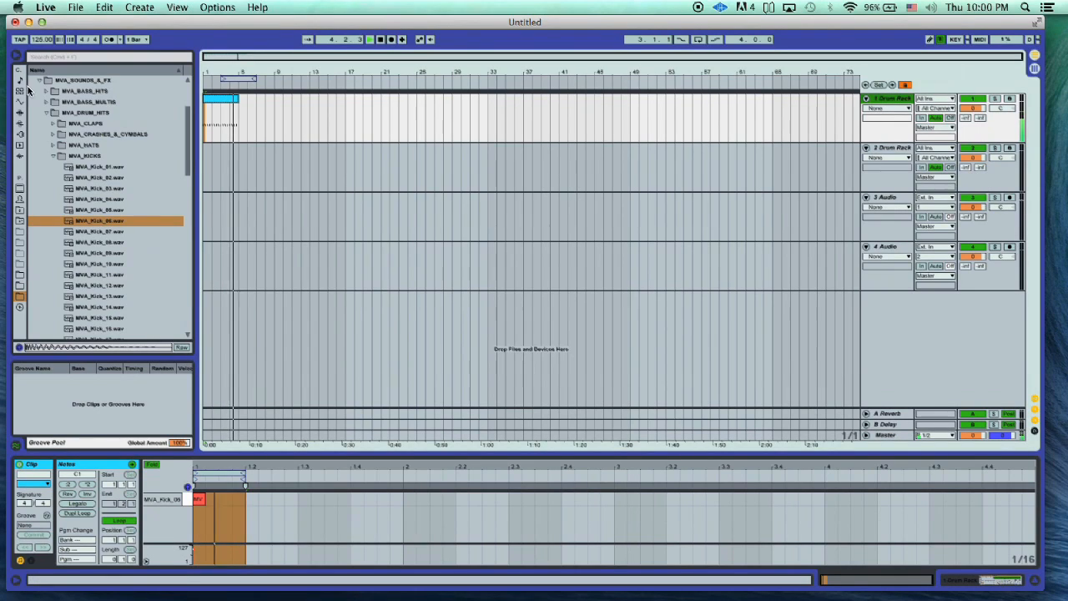
click(20, 113)
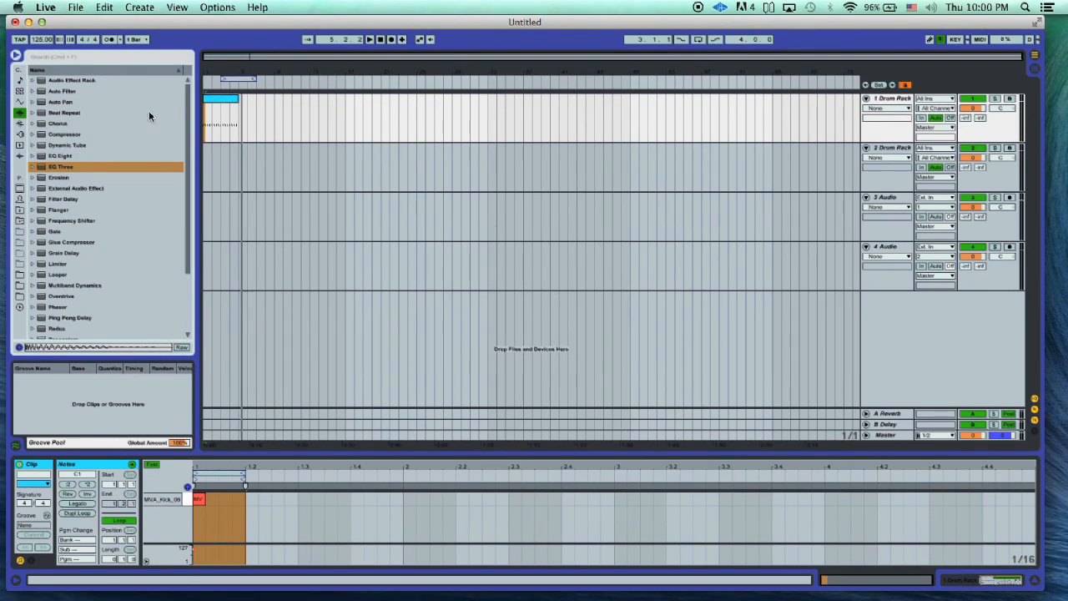
click(225, 100)
key(super+l)
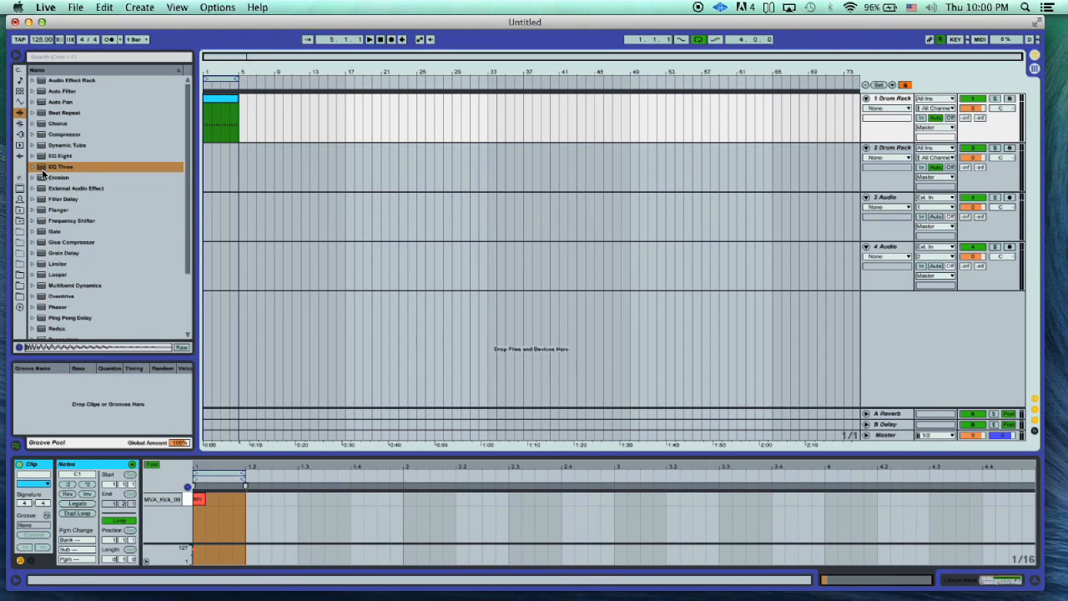
drag(41, 157, 308, 114)
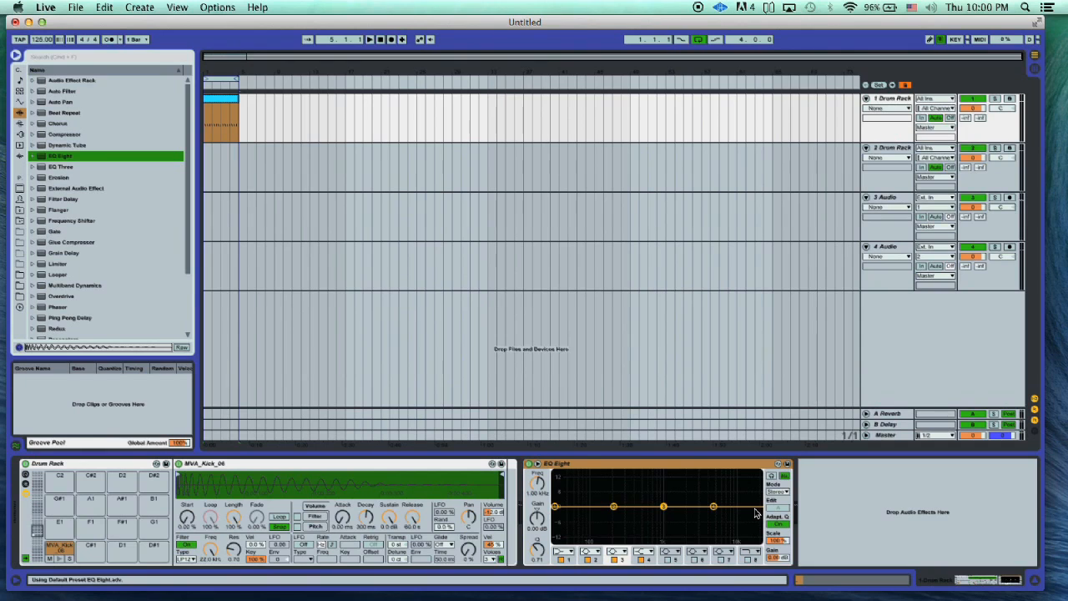
- During playback, compare filter shapes for EQ Eight band 4 and set it to the gentler high-cut at about 8.13 kHz
key(space)
click(642, 552)
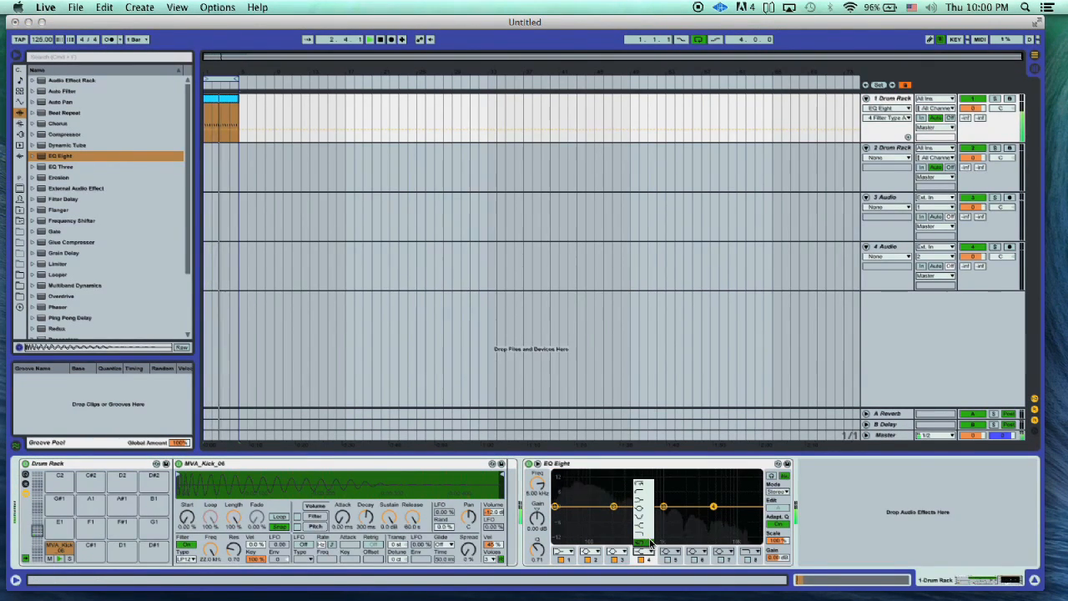
click(650, 543)
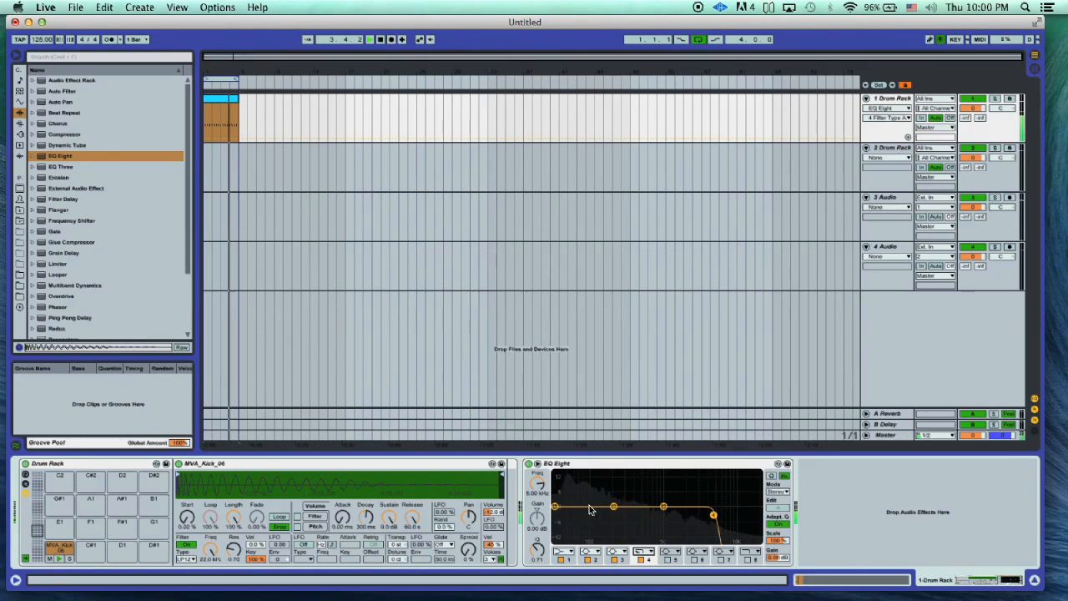
click(650, 553)
click(650, 529)
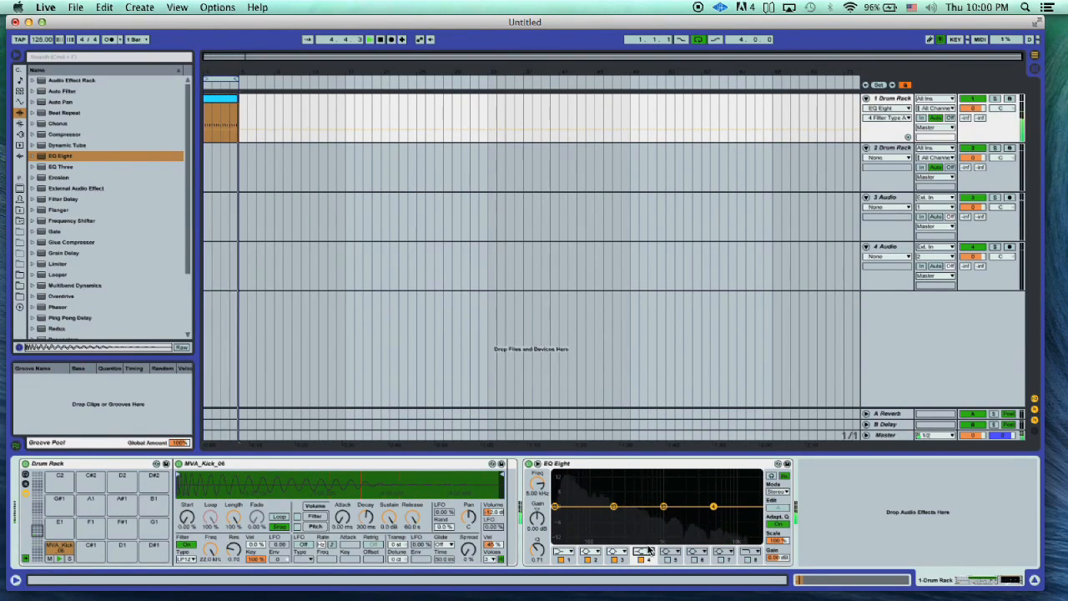
click(649, 550)
click(650, 536)
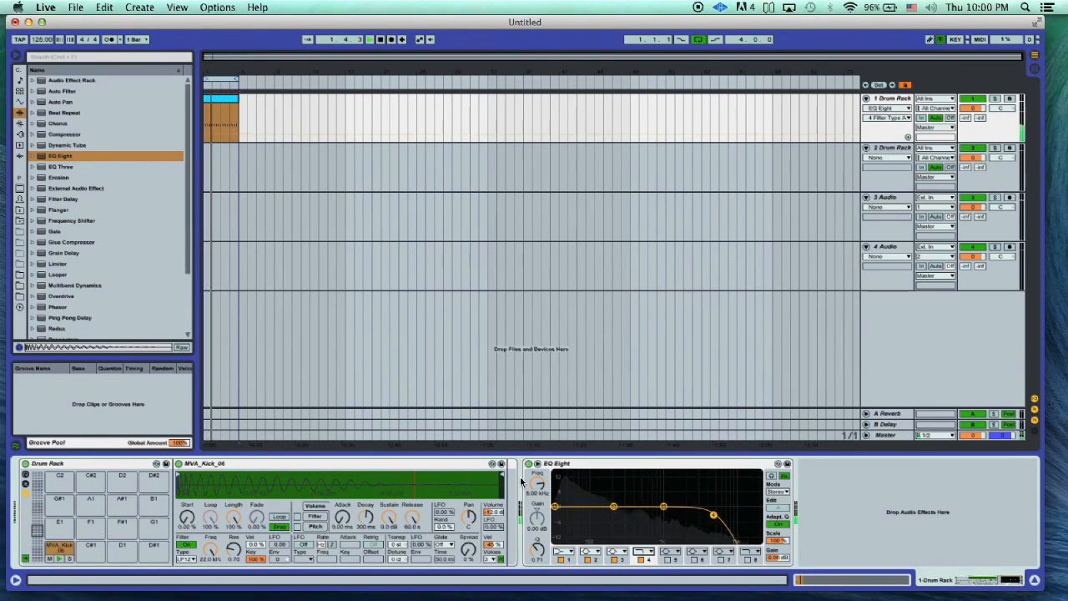
drag(537, 484, 538, 493)
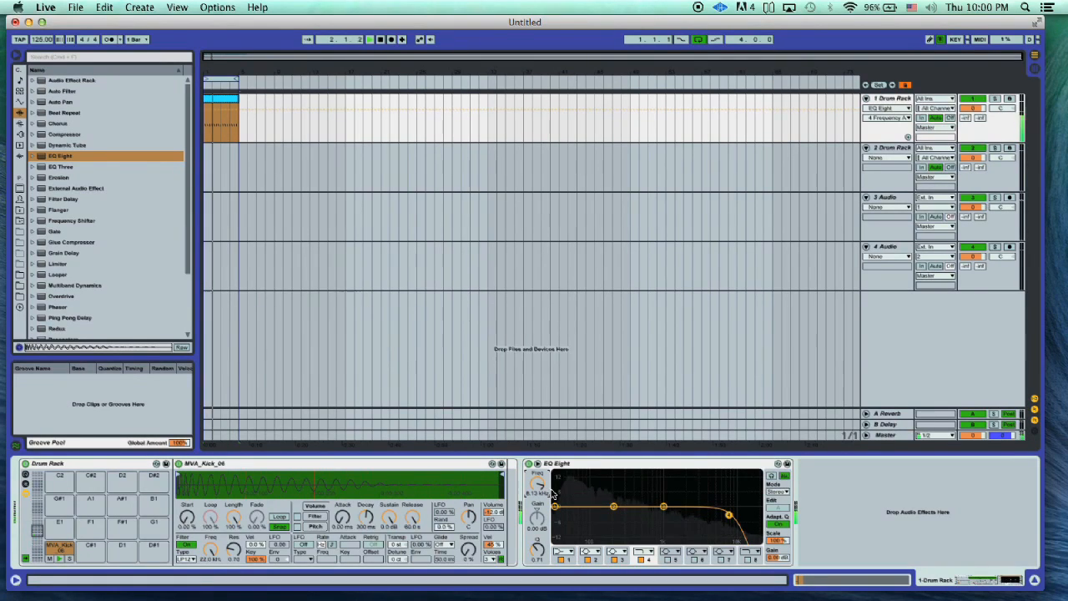
- Change EQ Eight band 1 to the gentler low-cut filter and stop playback
click(575, 554)
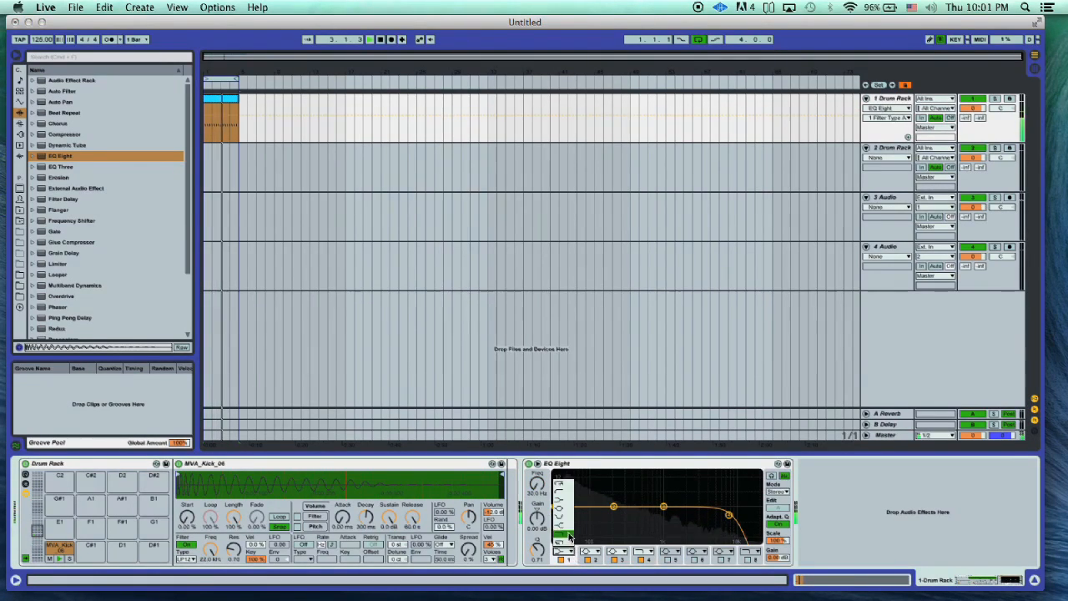
click(568, 487)
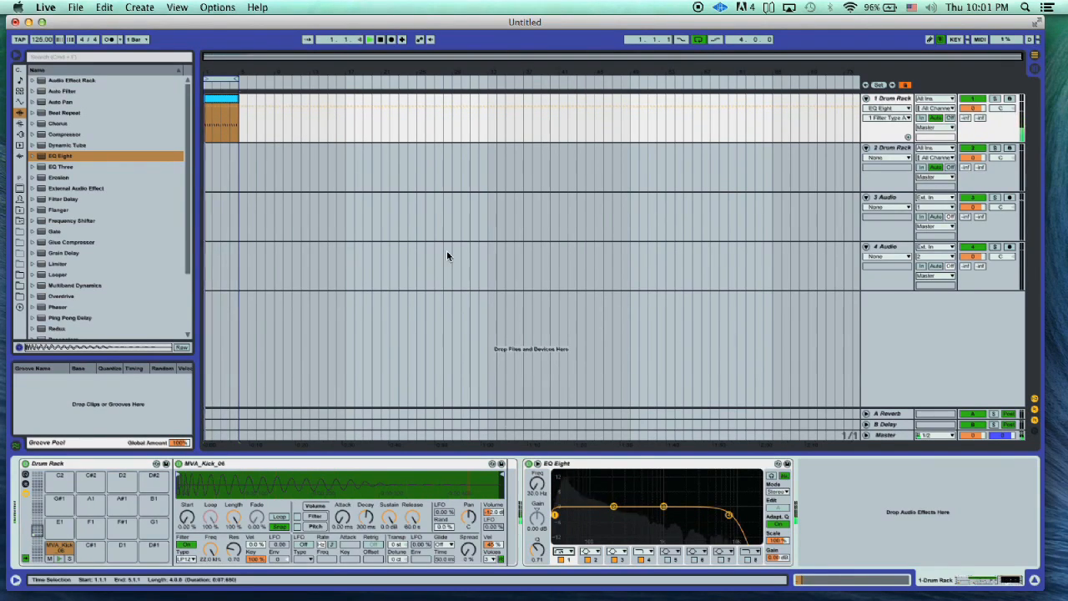
key(space)
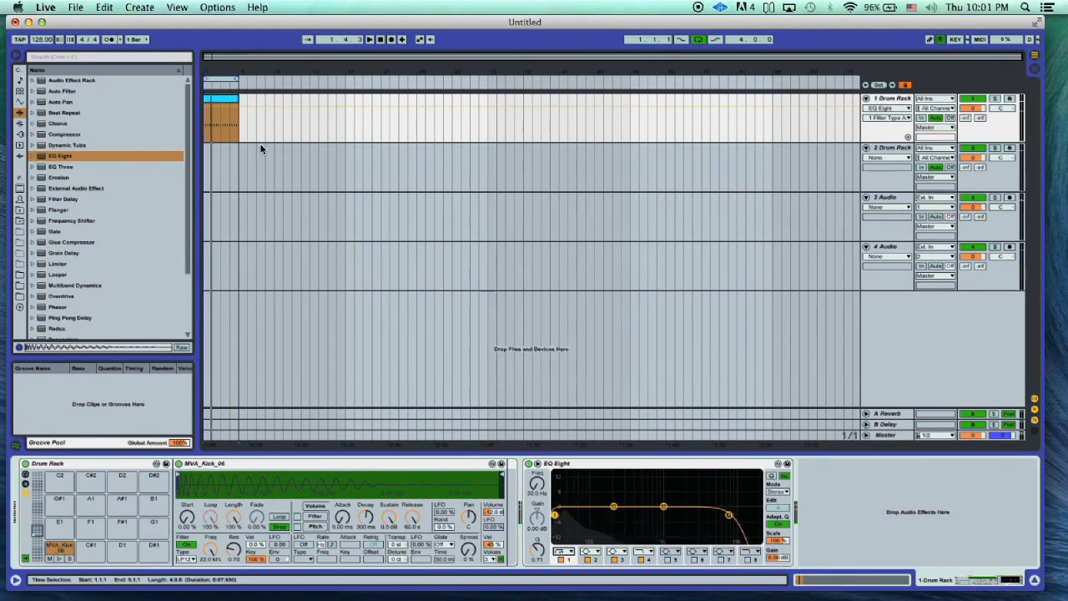
- Remove the MVA_Kick_06 sample from pad C1 of the second track's Drum Rack
click(899, 150)
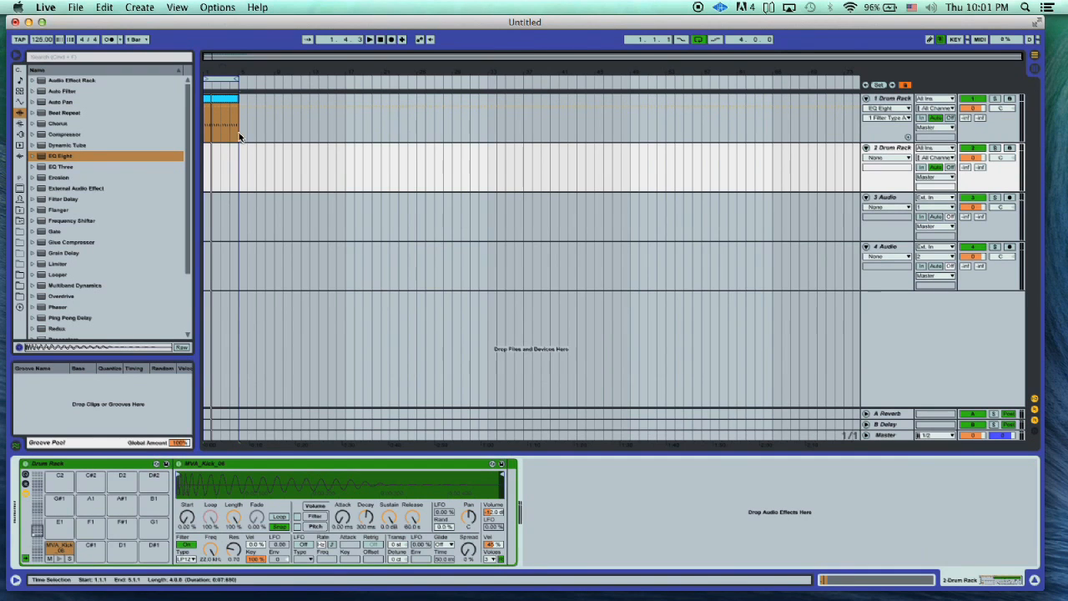
drag(208, 71, 209, 113)
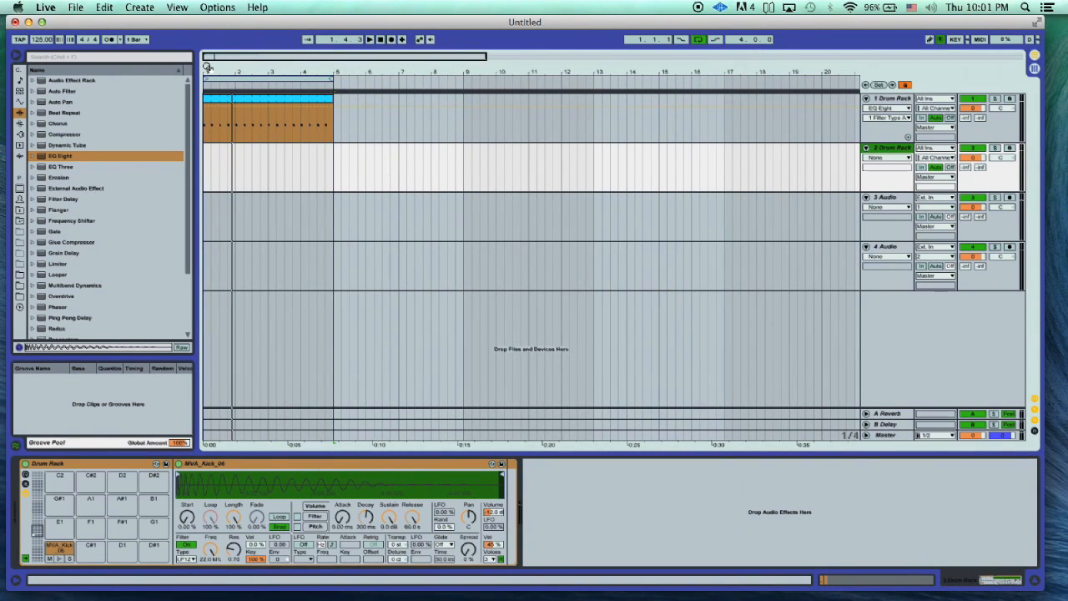
click(58, 549)
key(Delete)
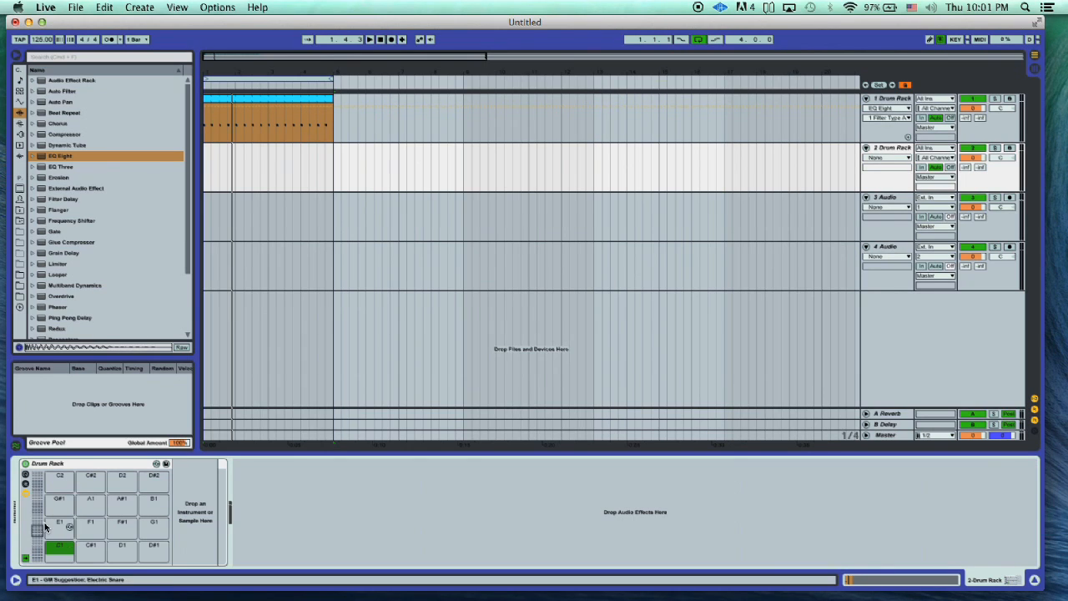
- Audition kicks between 06 and 13 and load MVA_Kick_09.wav onto pad C1 of the second track's Drum Rack
click(20, 296)
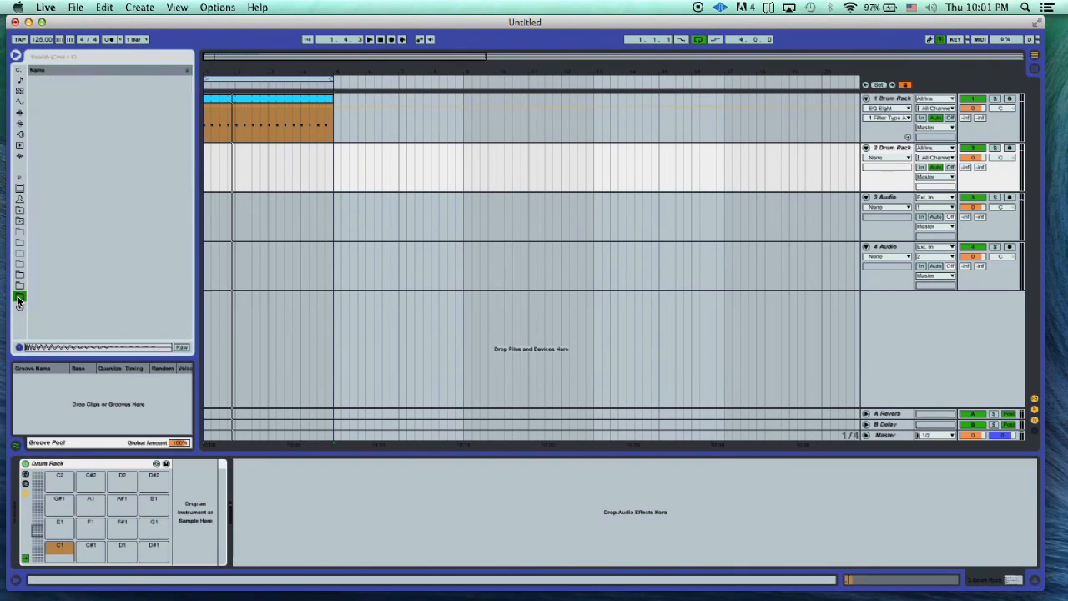
click(91, 222)
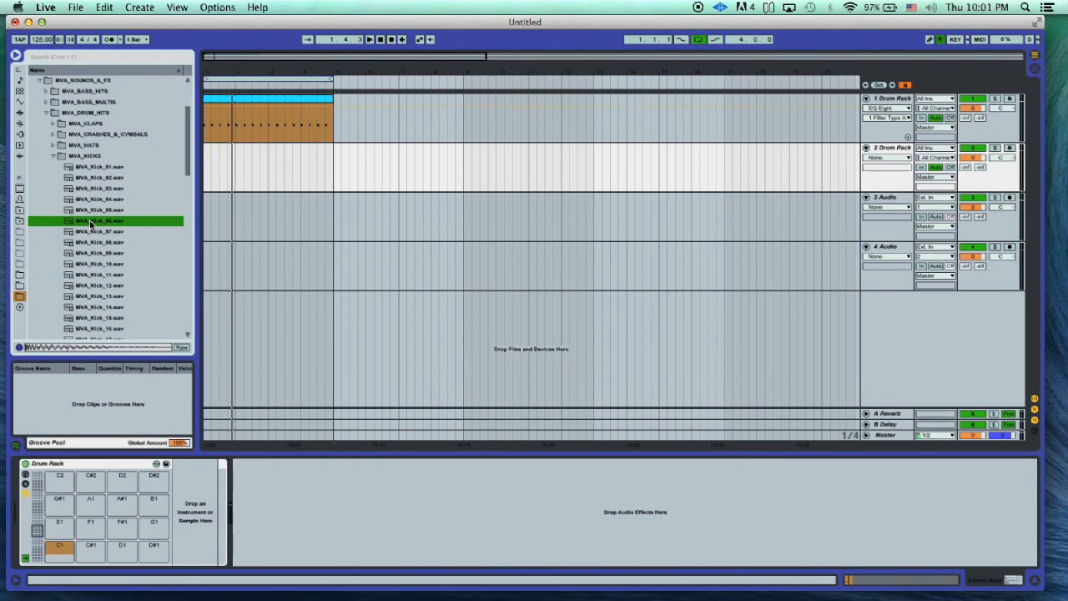
scroll(91, 224, down, 3)
click(82, 189)
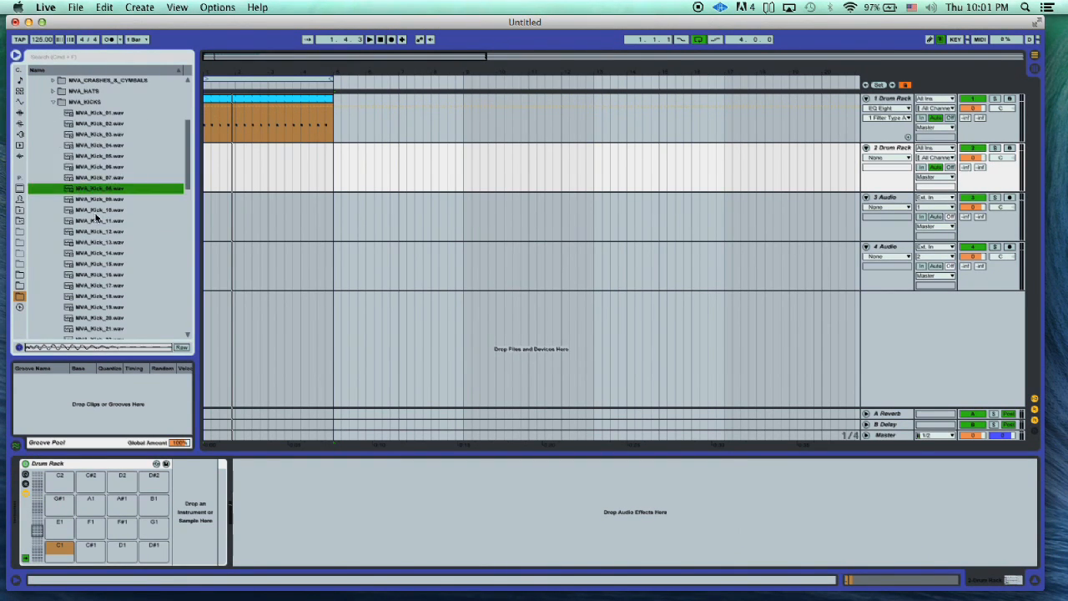
click(95, 222)
click(95, 200)
click(92, 240)
click(92, 201)
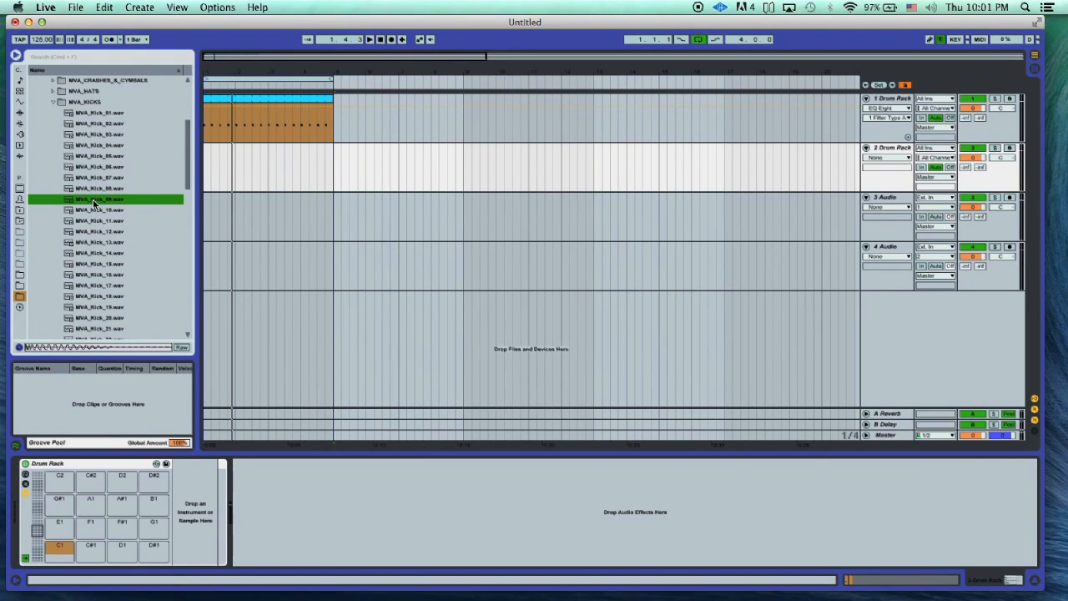
drag(94, 202, 55, 548)
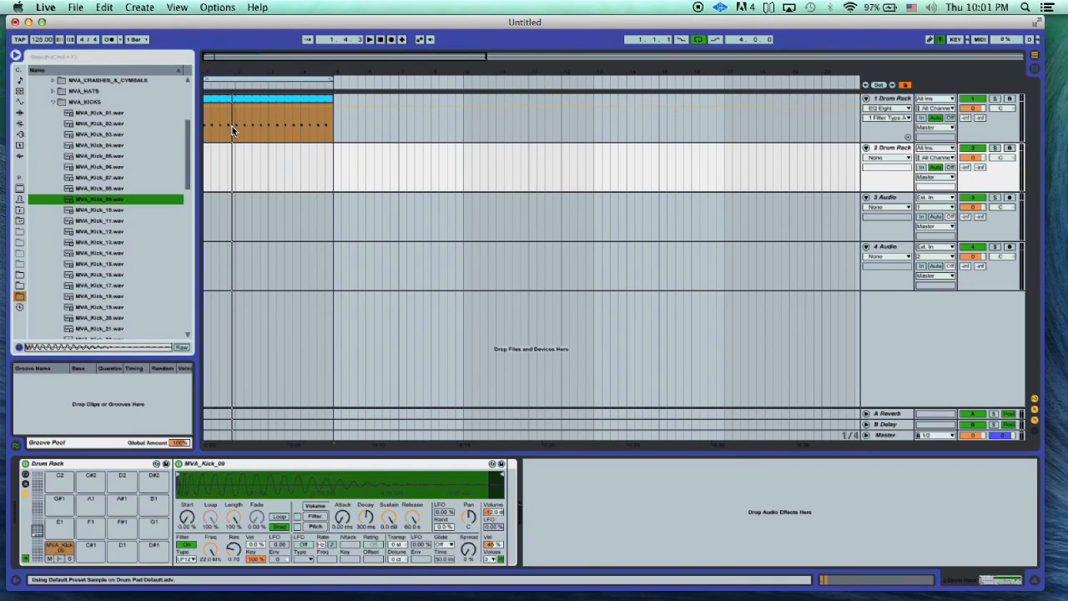
- Mute the first Drum Rack track and insert an empty MIDI clip over bars 1 to 4 of the second Drum Rack track
click(973, 99)
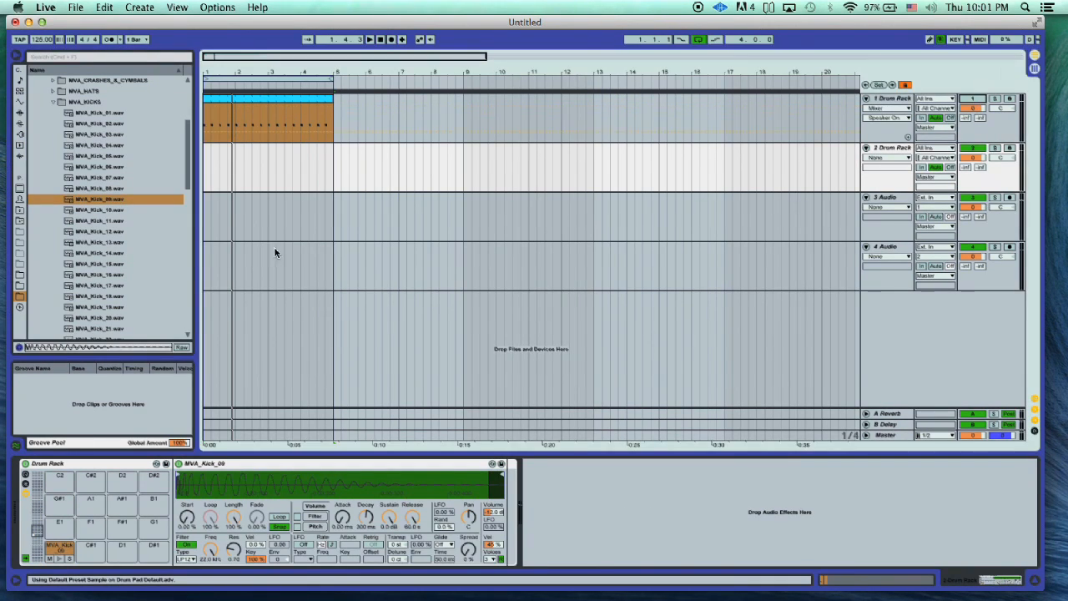
drag(333, 170, 262, 155)
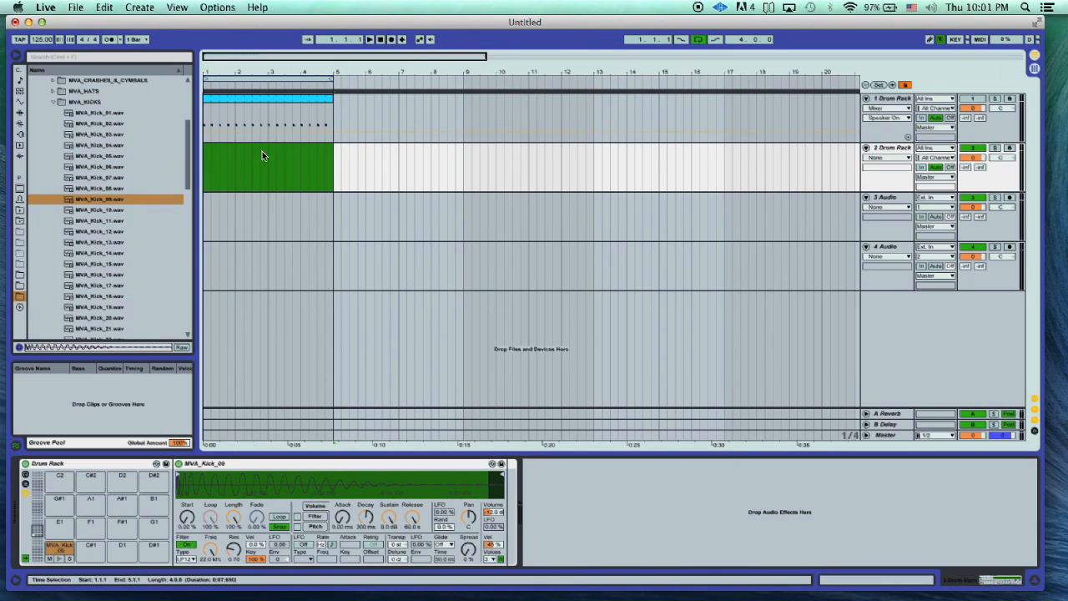
key(super+shift+m)
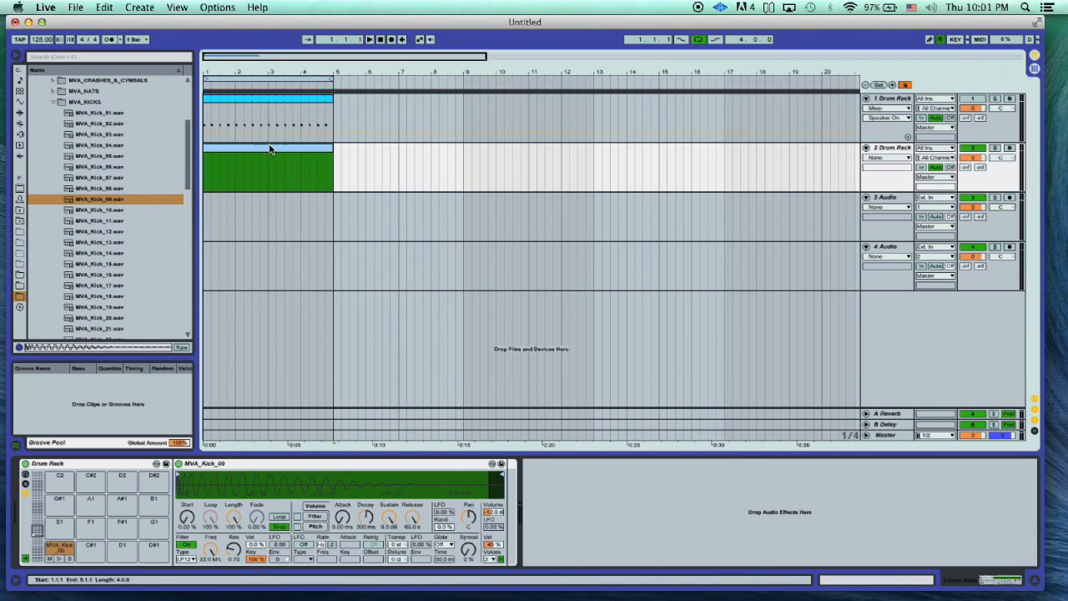
- Add a single MVA_Kick_09 note at the very start of the second track's MIDI clip and play it back
double_click(270, 150)
click(198, 503)
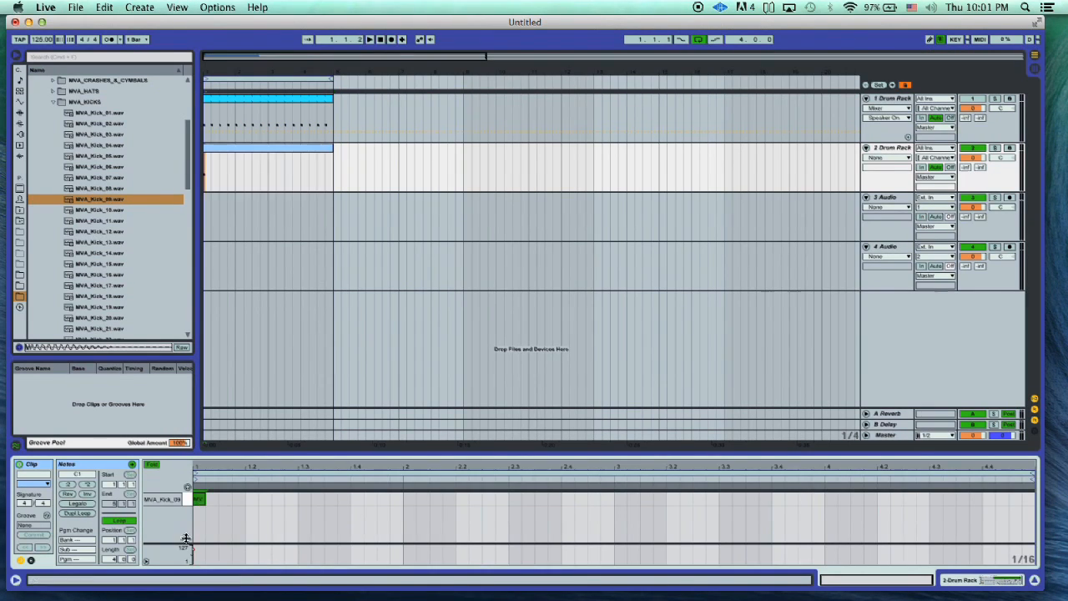
key(space)
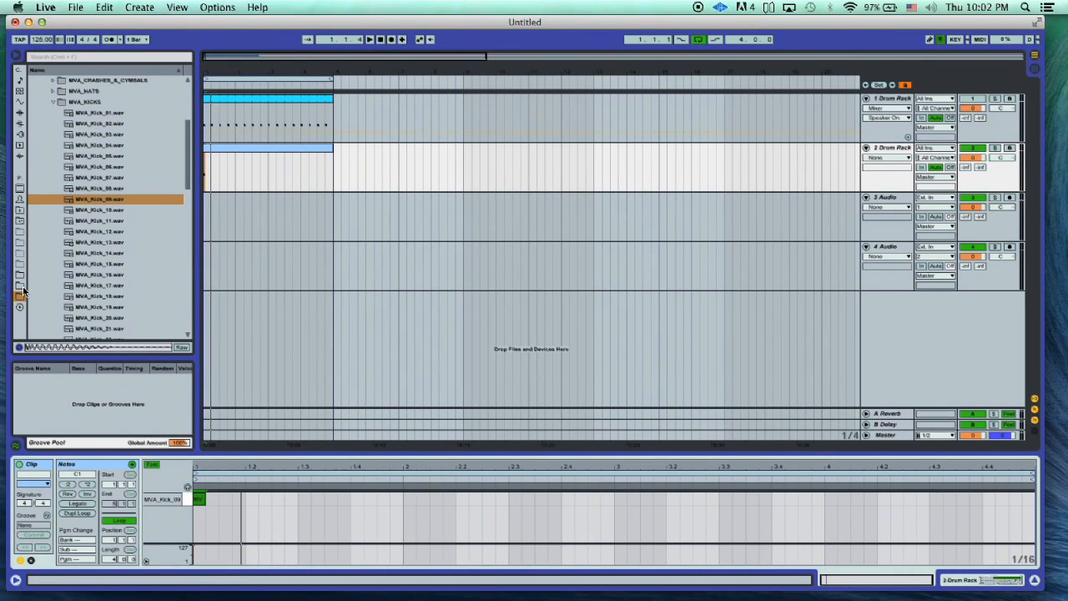
- Load the Cathedral.adv hall preset of the Reverb audio effect onto the second Drum Rack track
click(20, 134)
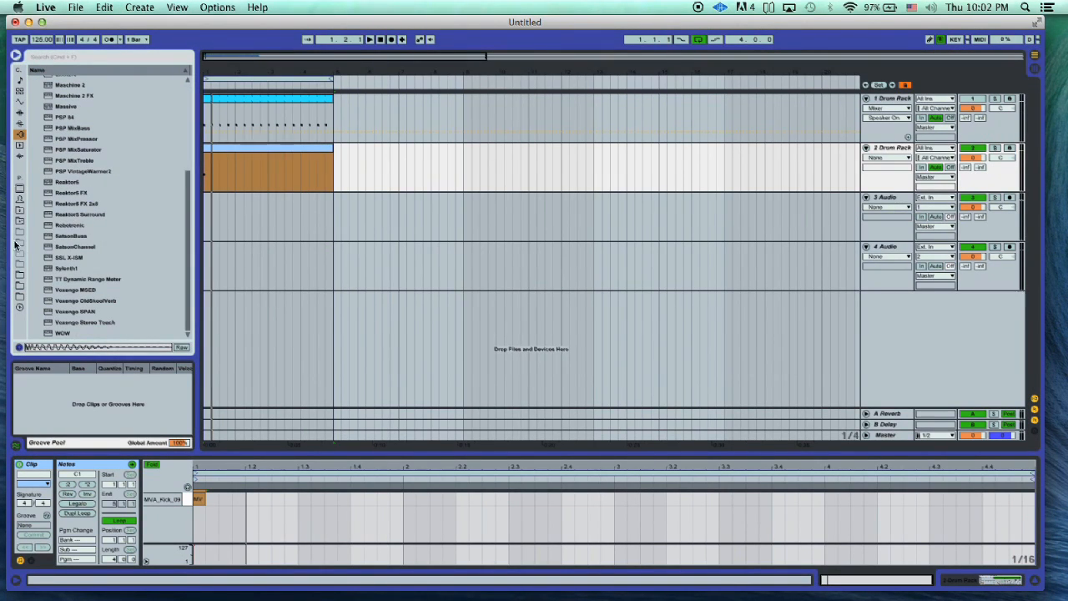
click(19, 111)
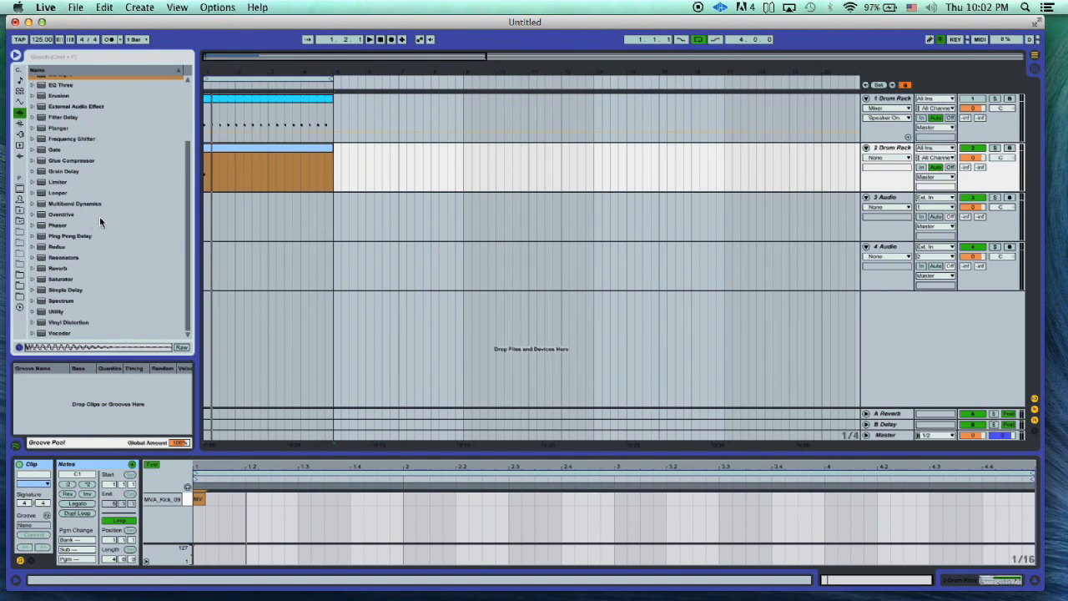
click(33, 268)
scroll(33, 268, down, 2)
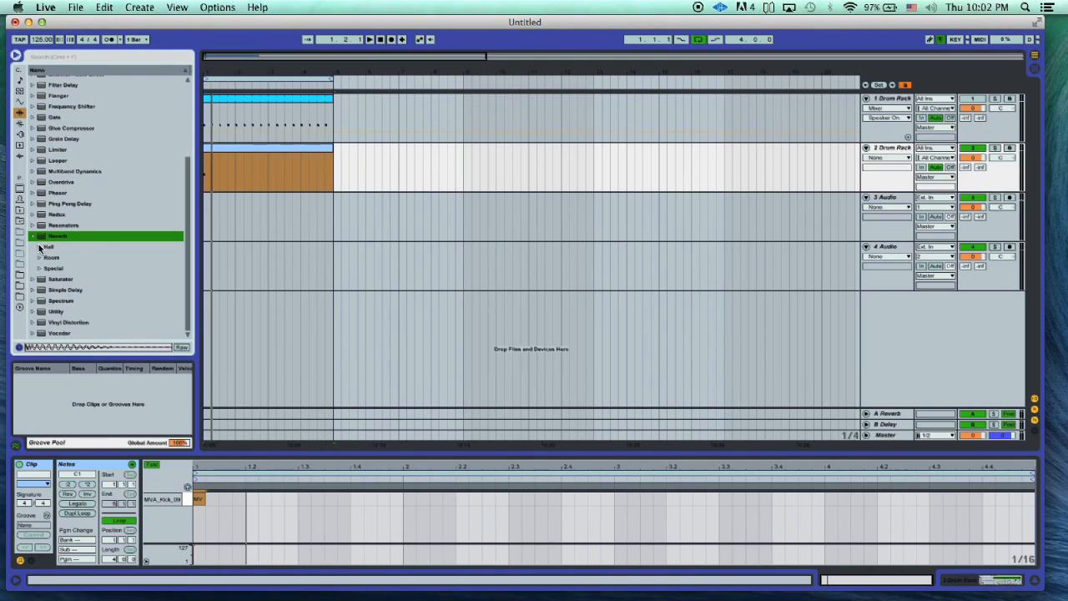
click(39, 248)
scroll(50, 248, down, 3)
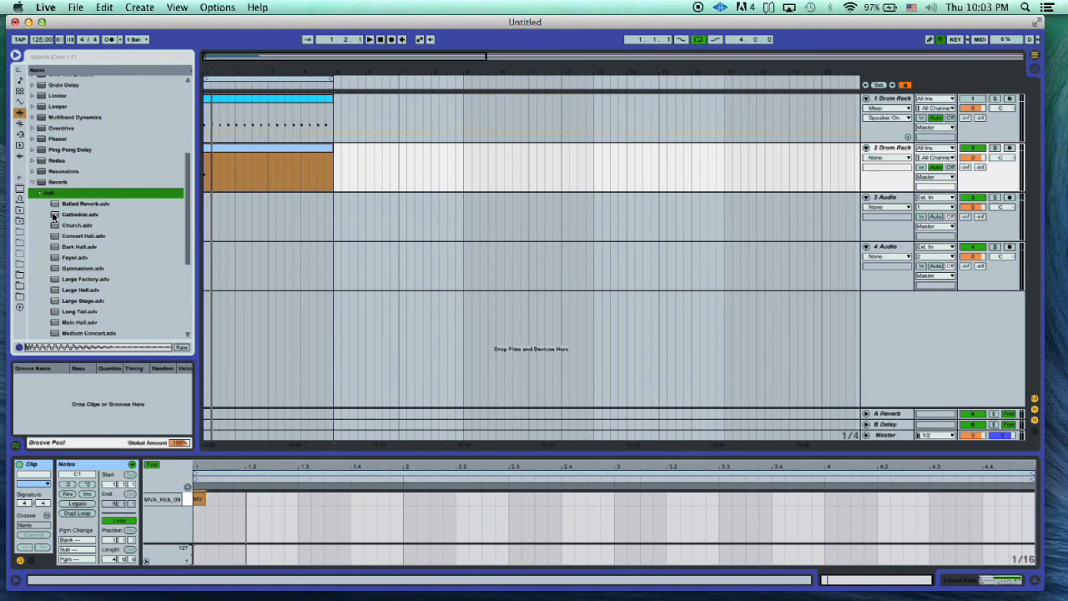
drag(55, 216, 294, 151)
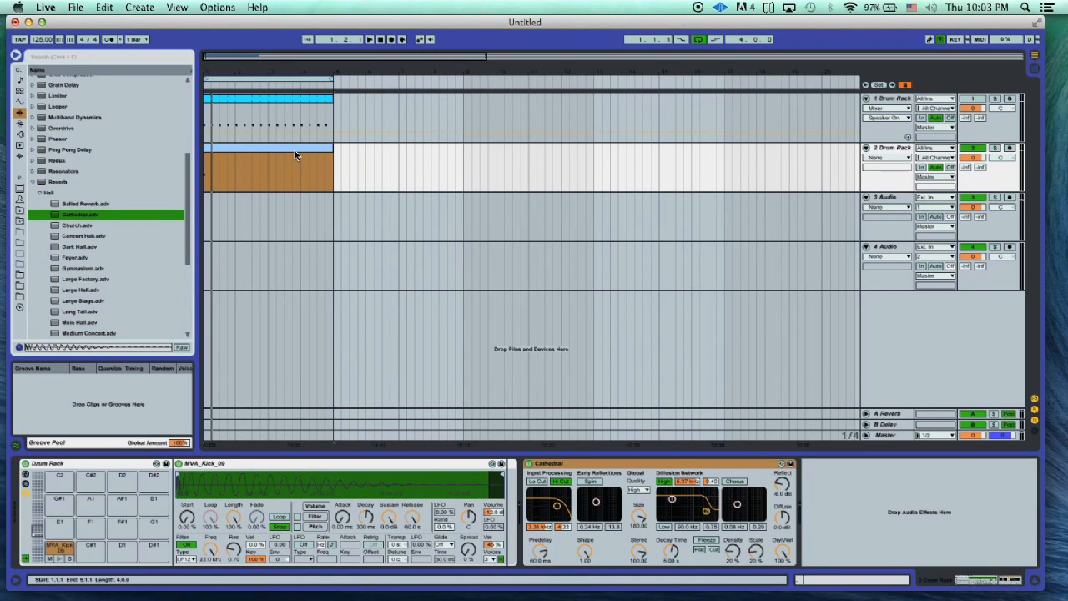
- Play back the second track through the Cathedral reverb, trying its Freeze option and checking Dry/Wet at 100 %
click(706, 542)
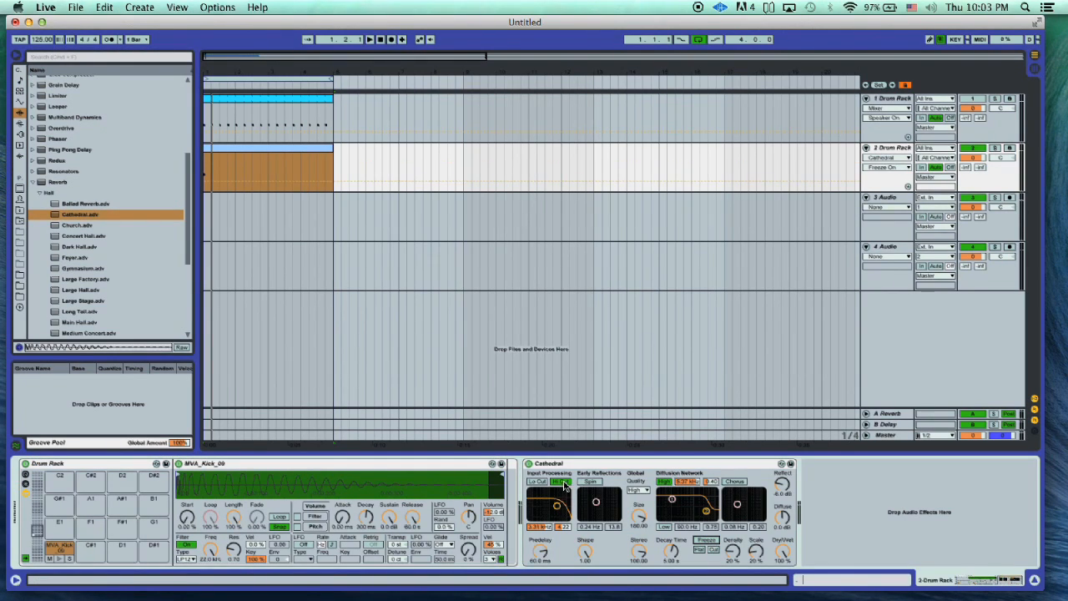
click(242, 173)
key(space)
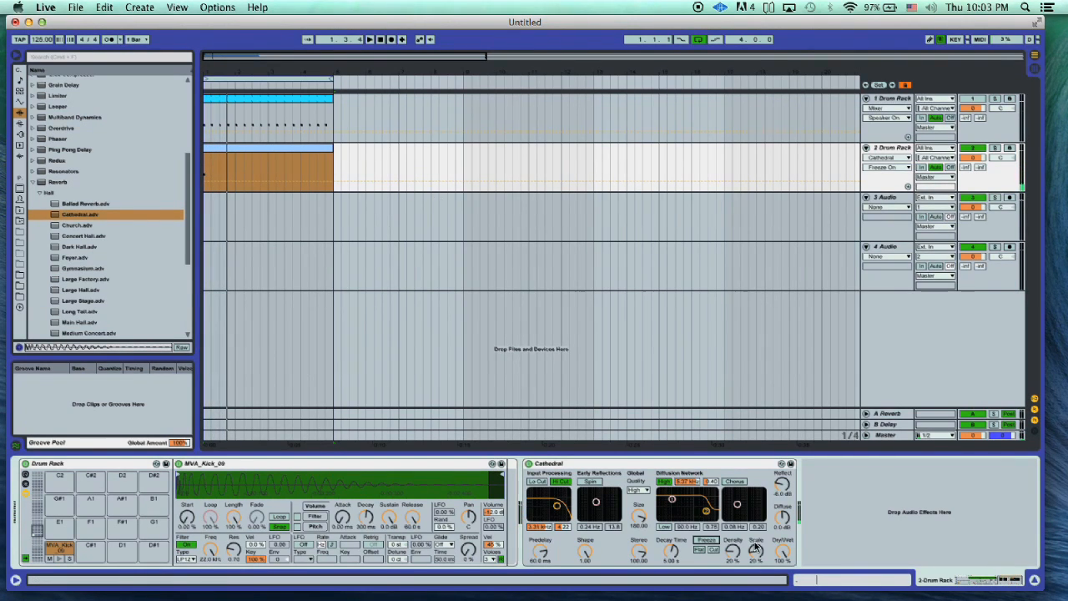
click(783, 554)
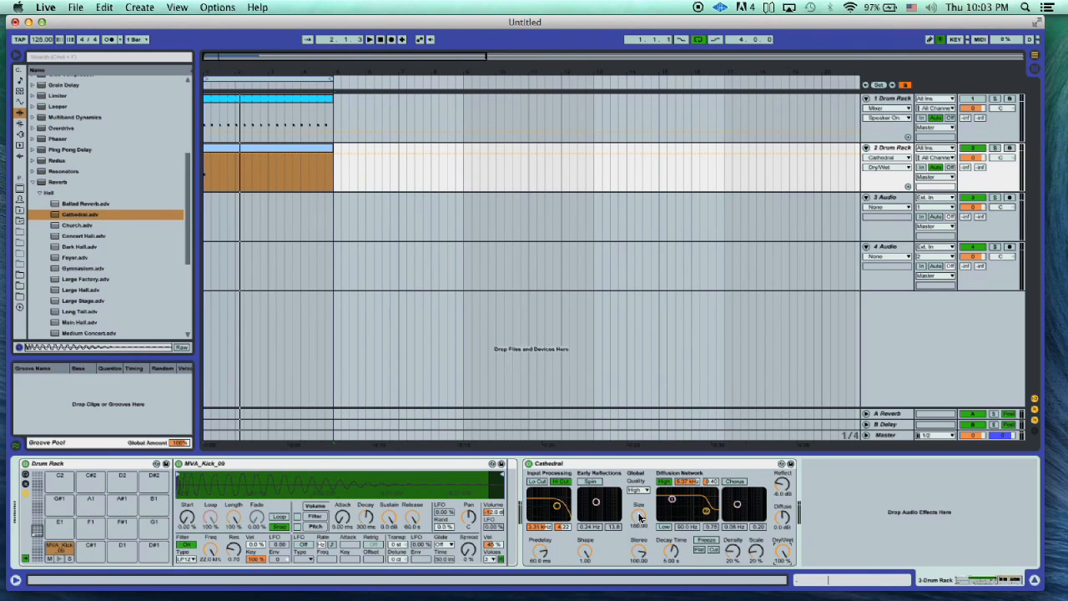
- Set the Cathedral reverb's Stereo amount to 0.00, raise its Diffuse and Reflect levels, and freeze the reverb tail
drag(638, 550, 638, 559)
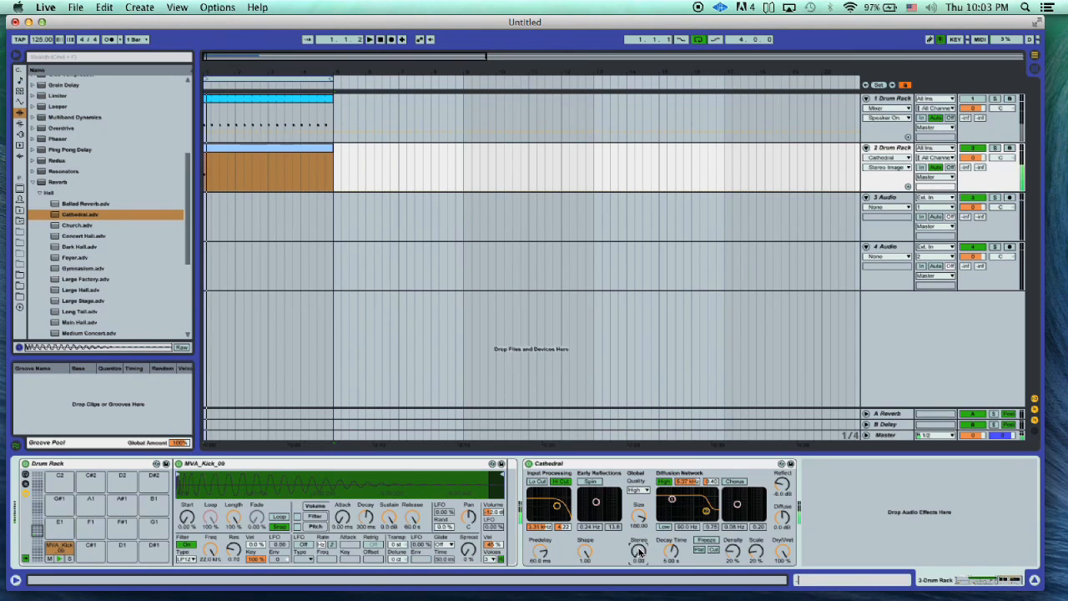
click(782, 518)
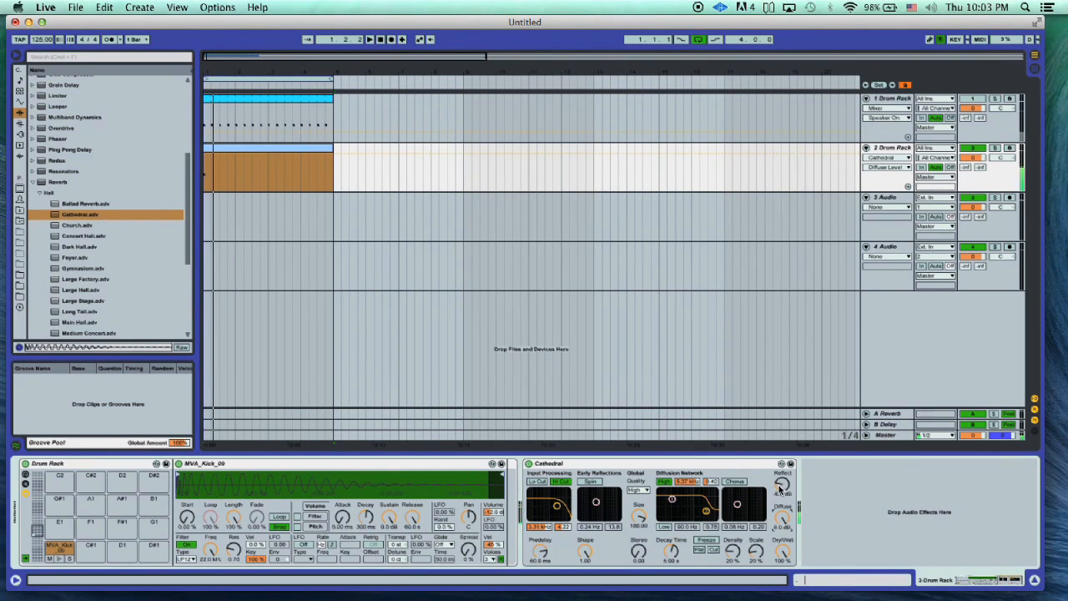
click(781, 487)
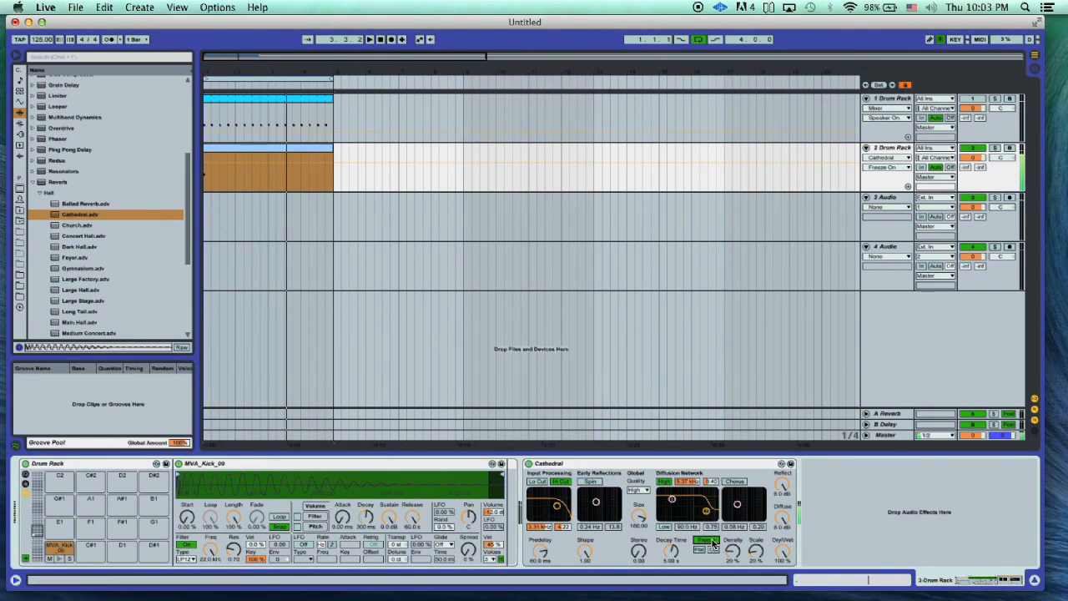
- Route 2-Drum Rack into the 3 Audio track with monitoring off, then arm and mute the audio track
click(887, 200)
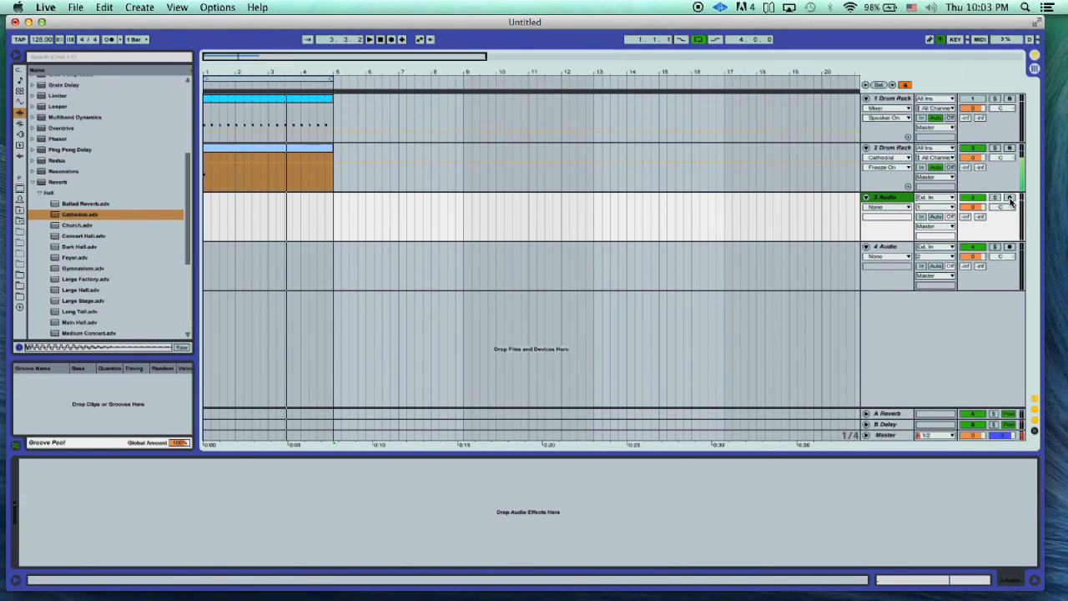
click(950, 198)
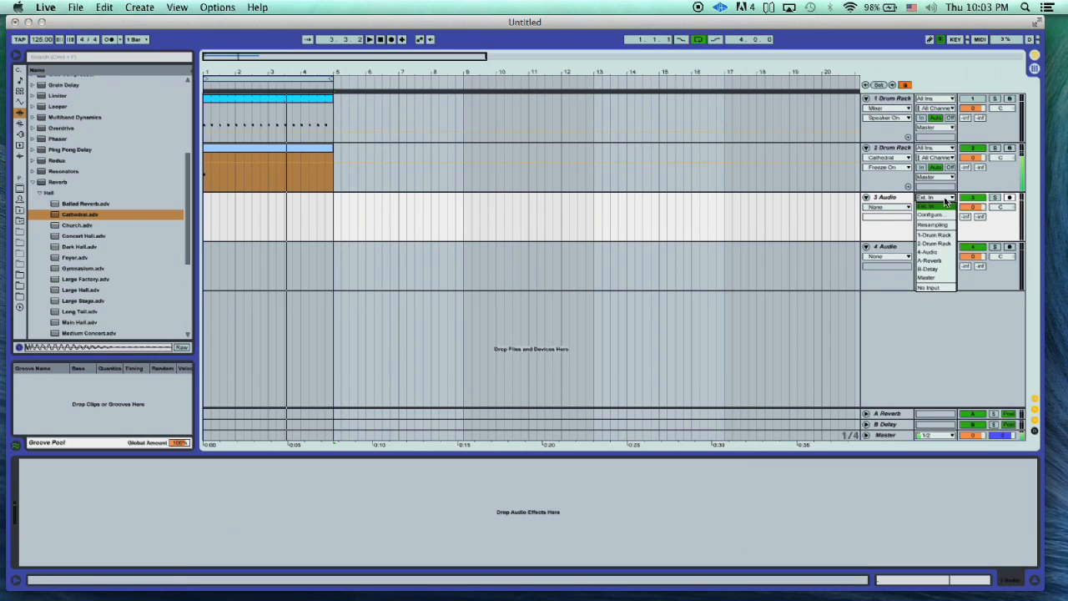
click(938, 244)
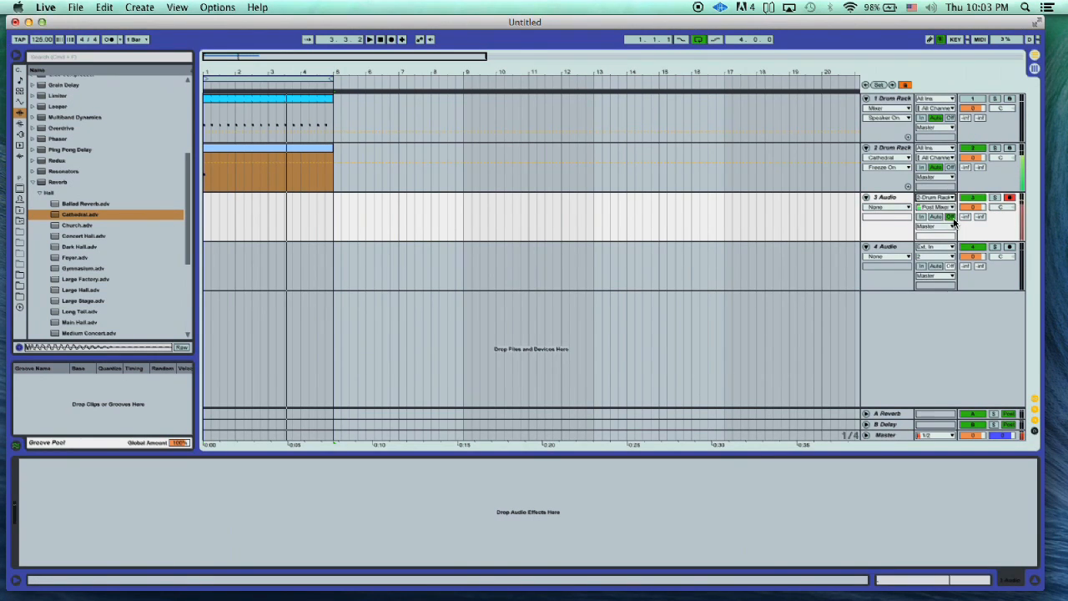
click(972, 198)
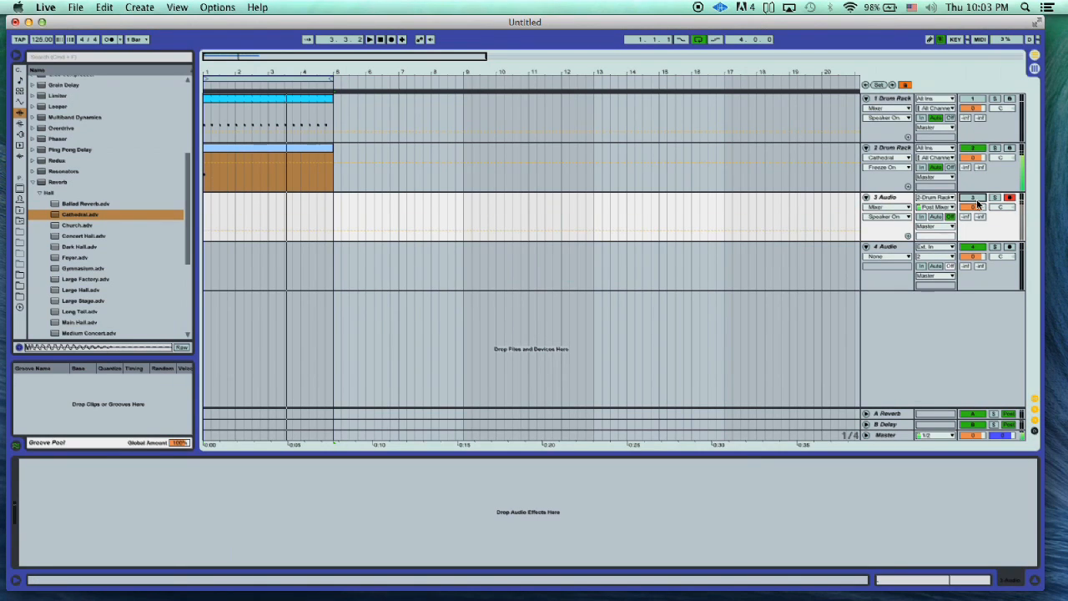
- Lower the second track's volume and record about four bars of its frozen reverb onto the 3 Audio track
drag(978, 159, 978, 167)
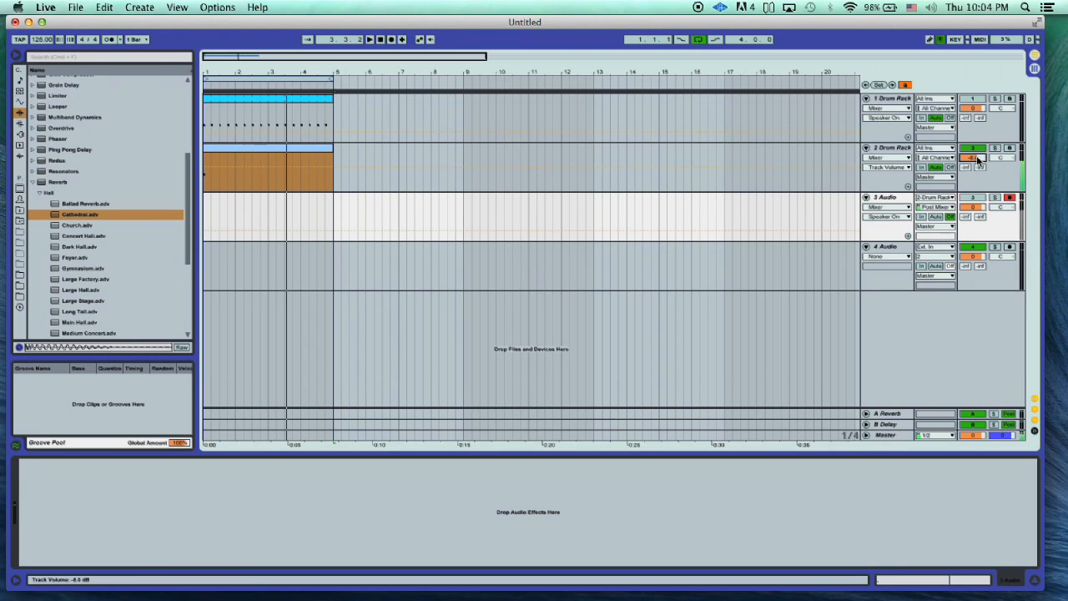
click(392, 41)
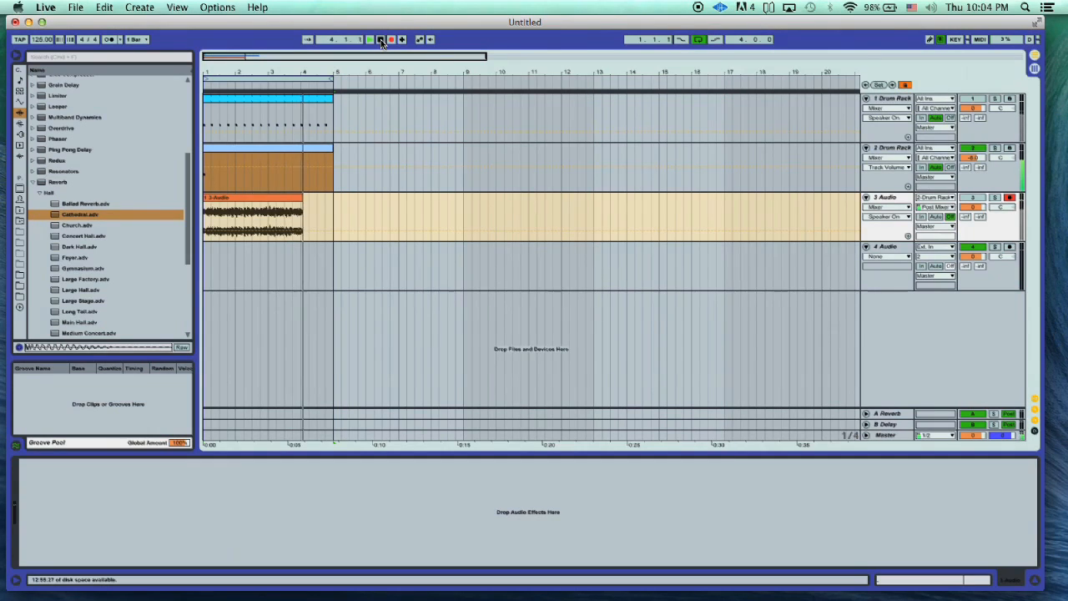
click(381, 41)
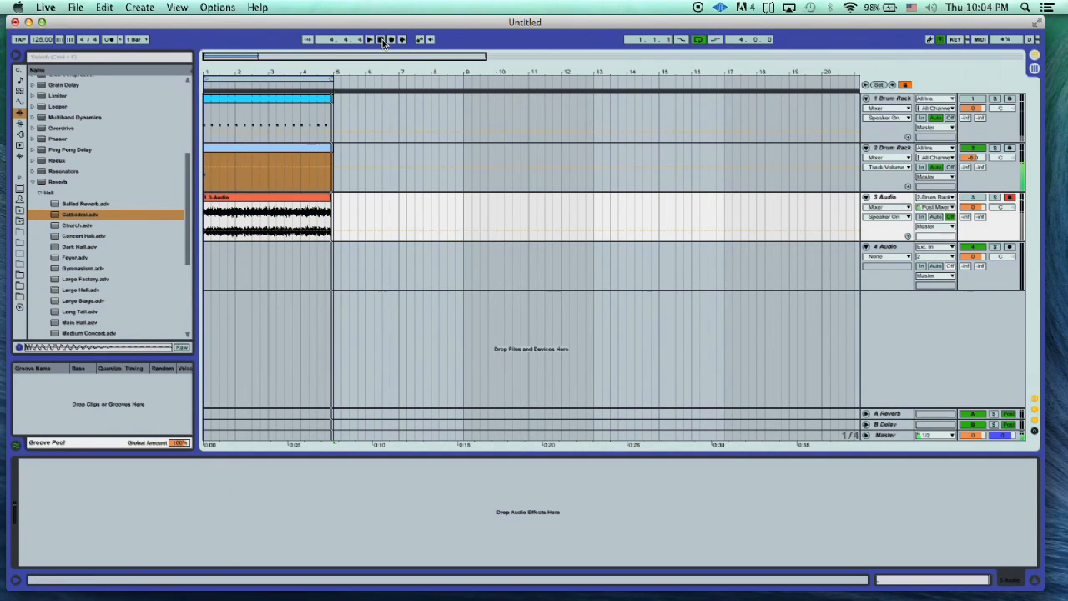
- Turn off the Cathedral reverb's Freeze, mute the second Drum Rack track and unmute the 3 Audio track
click(897, 148)
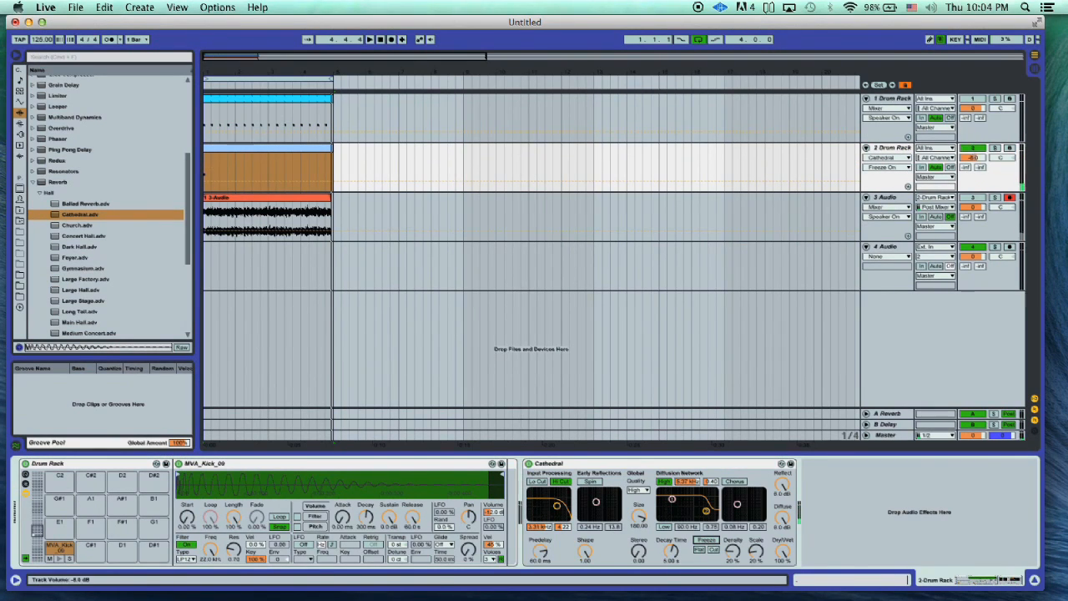
click(973, 156)
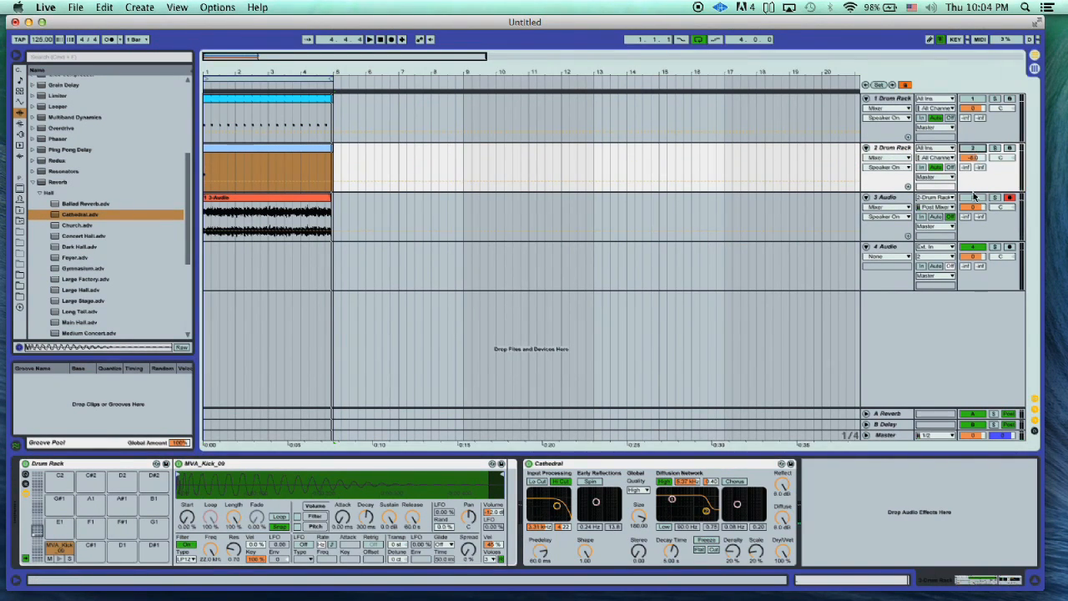
click(976, 198)
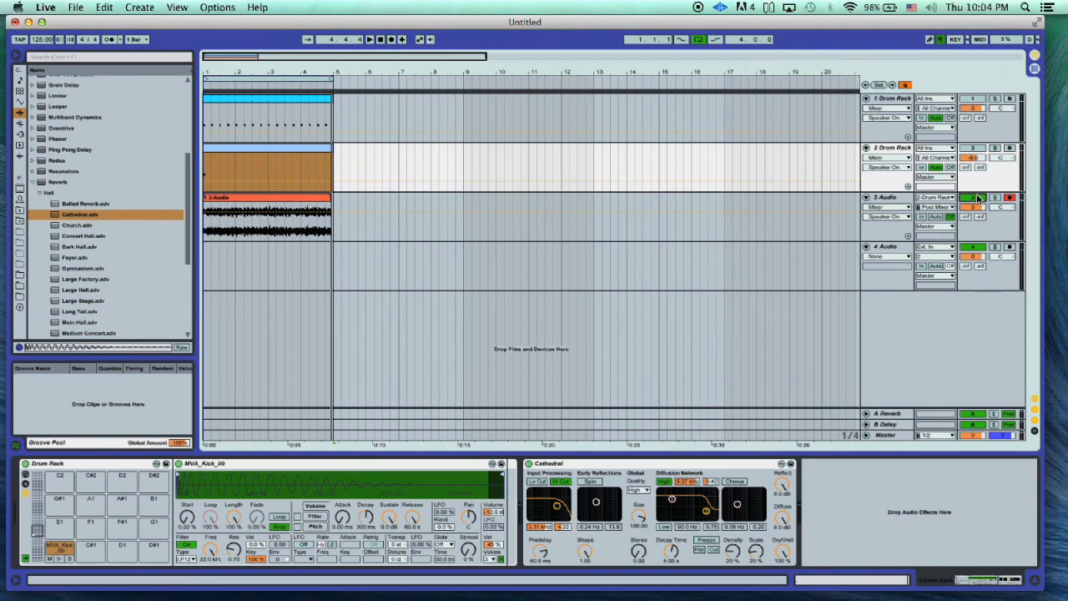
- Listen to the recorded reverb tail on the 3 Audio track
key(space)
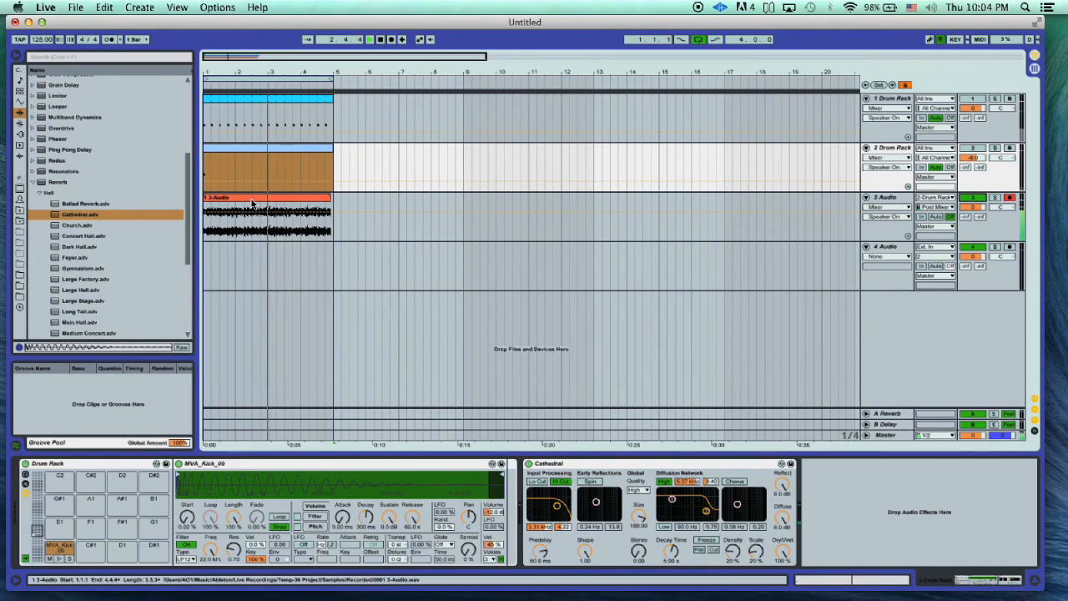
key(space)
key(space)
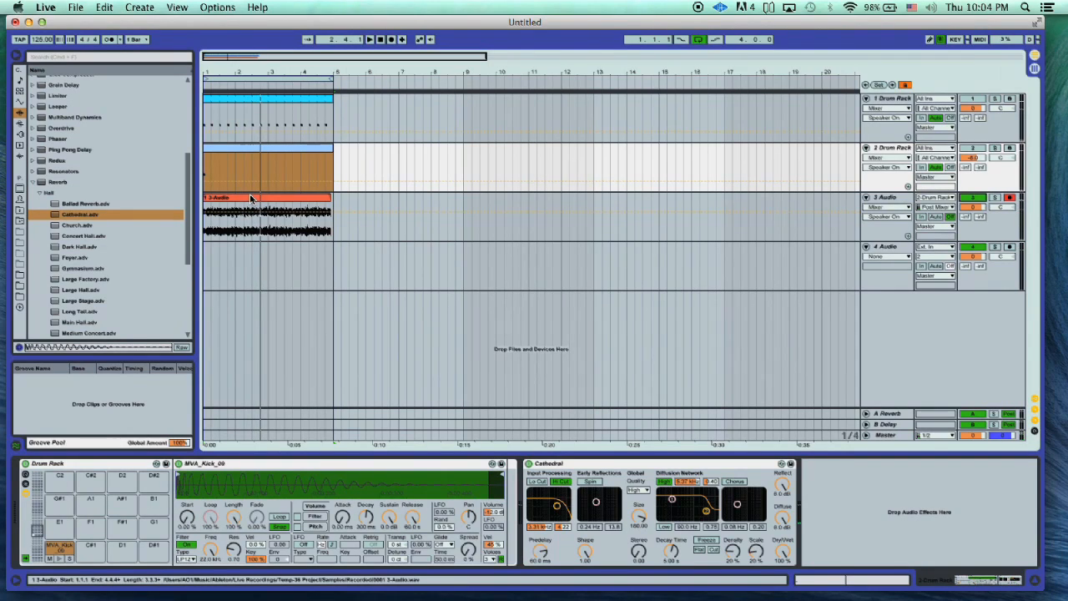
- Open the recorded 3-Audio clip and place a one-bar loop region from 3.3 to 4.3 in its sample
click(250, 198)
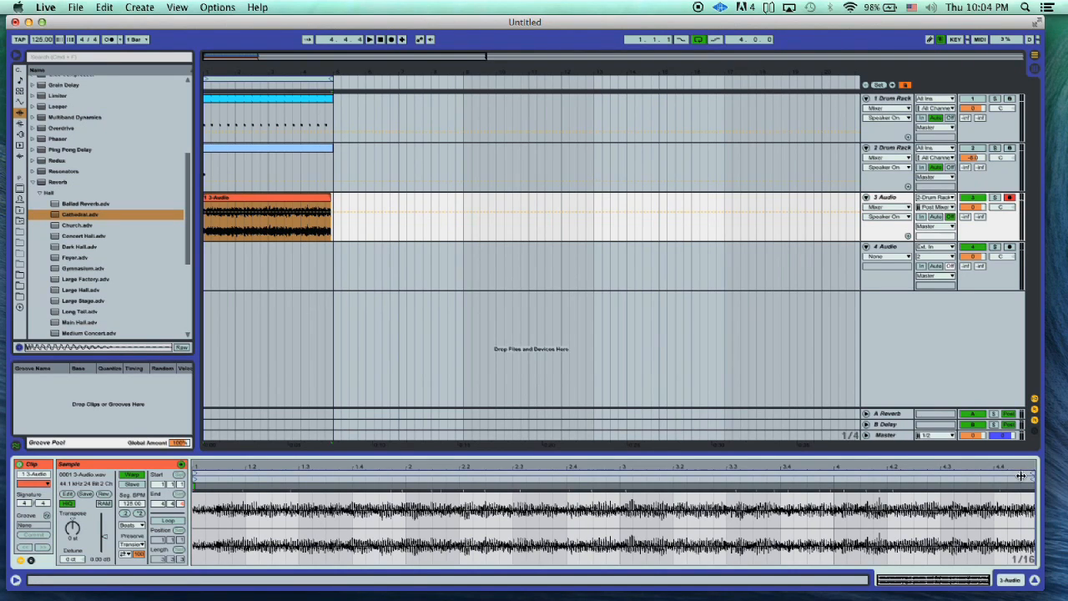
drag(1032, 476, 428, 502)
key(space)
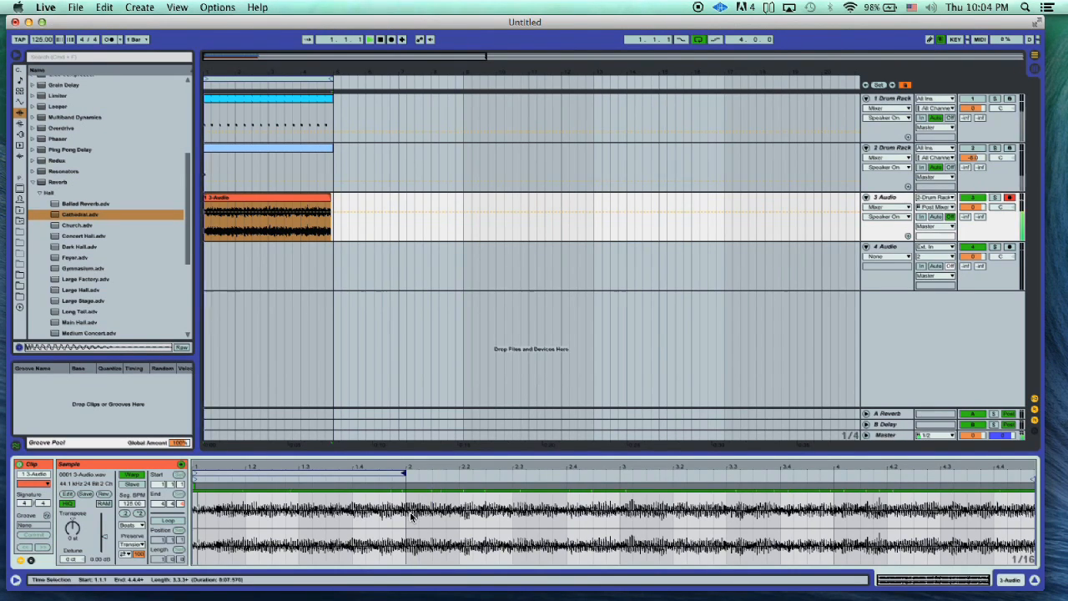
drag(288, 473, 910, 484)
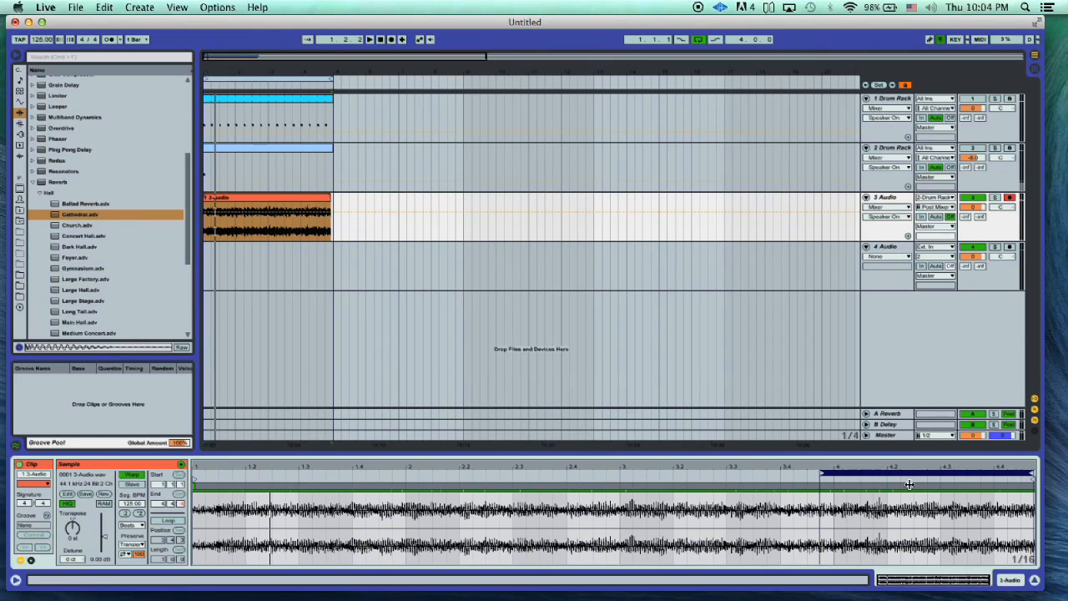
drag(1028, 479, 948, 473)
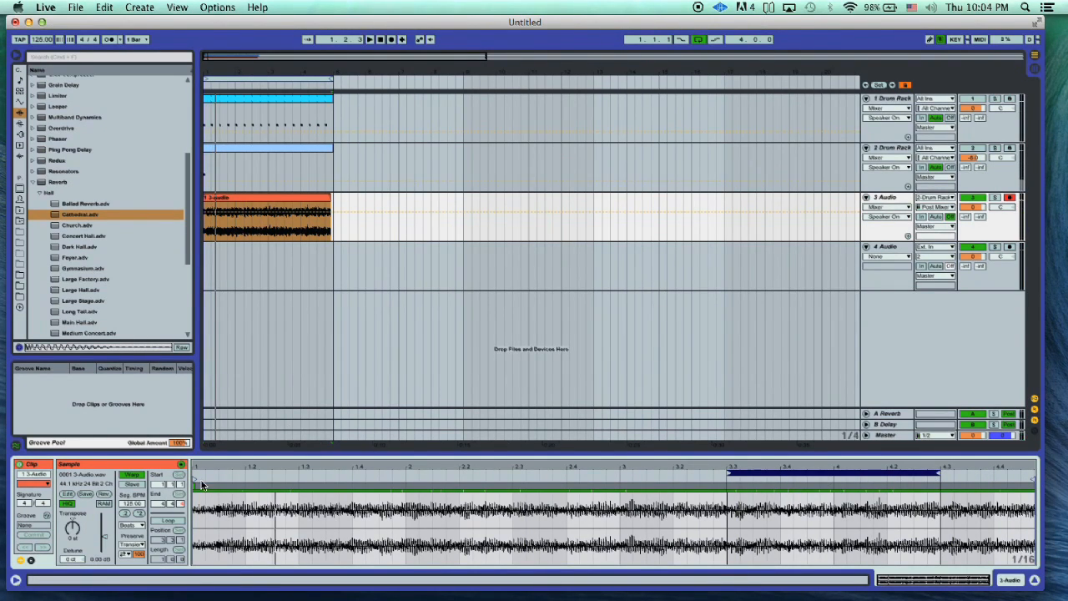
- Move the 3-Audio clip's start to 3.3, shorten its loop region to two beats ending at bar 4, and enable looping
drag(195, 480, 727, 481)
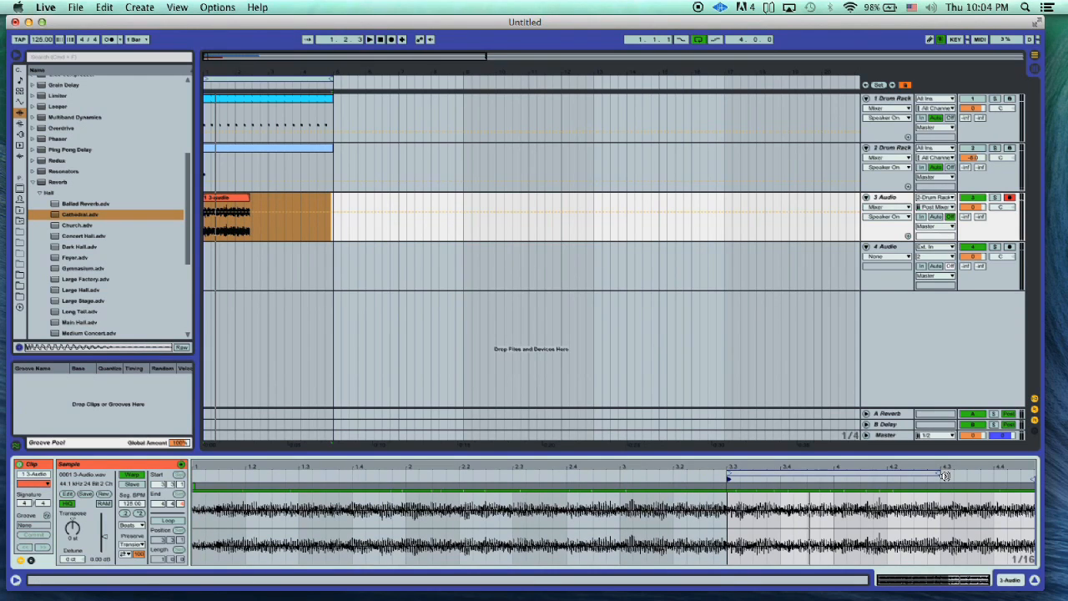
drag(936, 474, 828, 474)
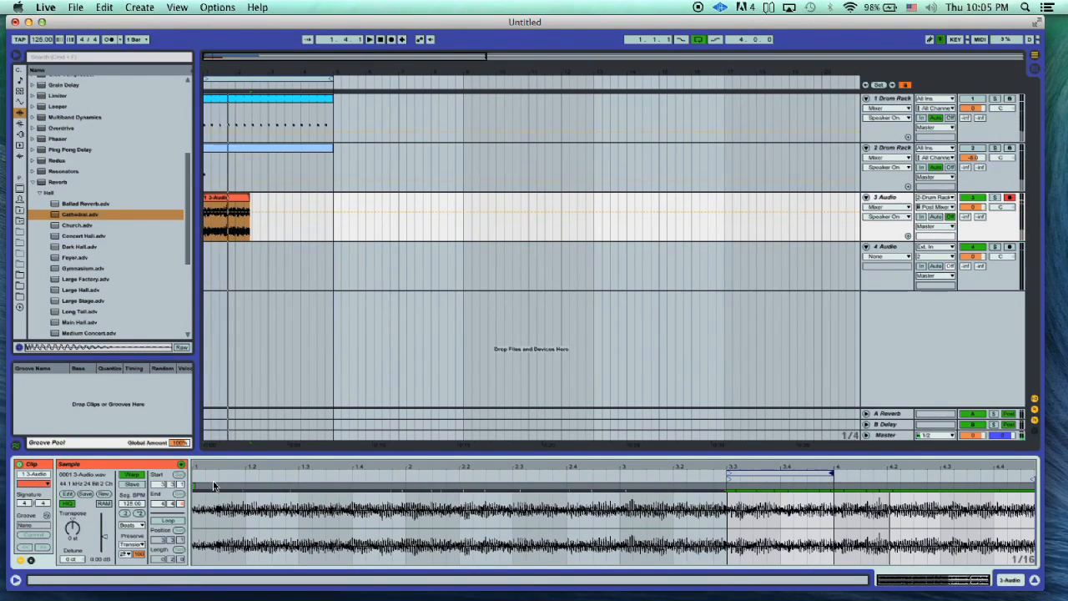
click(170, 521)
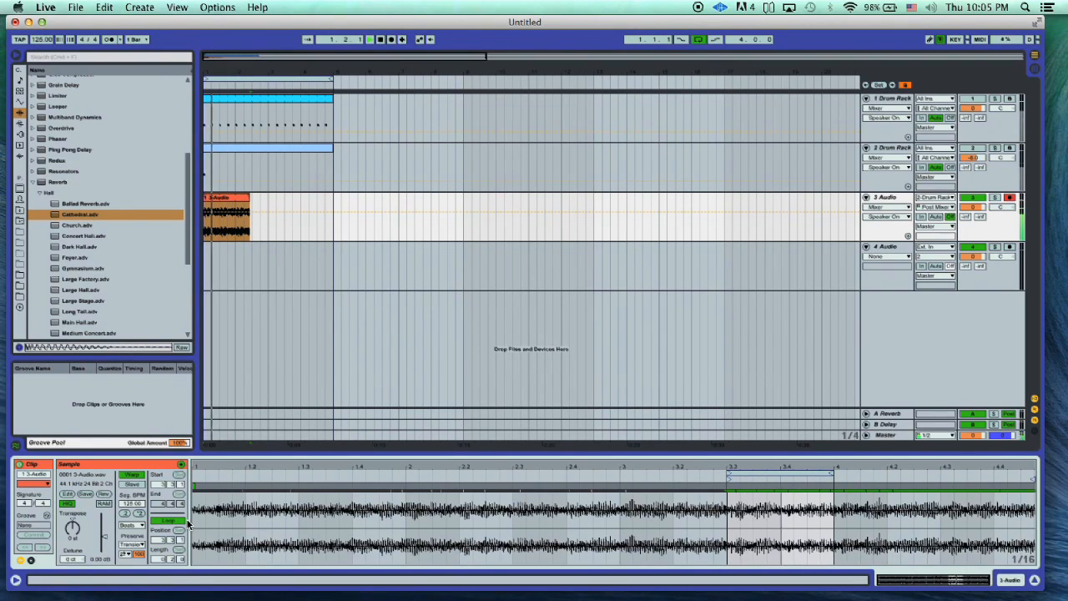
- Set the 3-Audio clip's warp mode to Re-Pitch and extend the looped clip to bar 5 in the arrangement
click(133, 525)
click(134, 556)
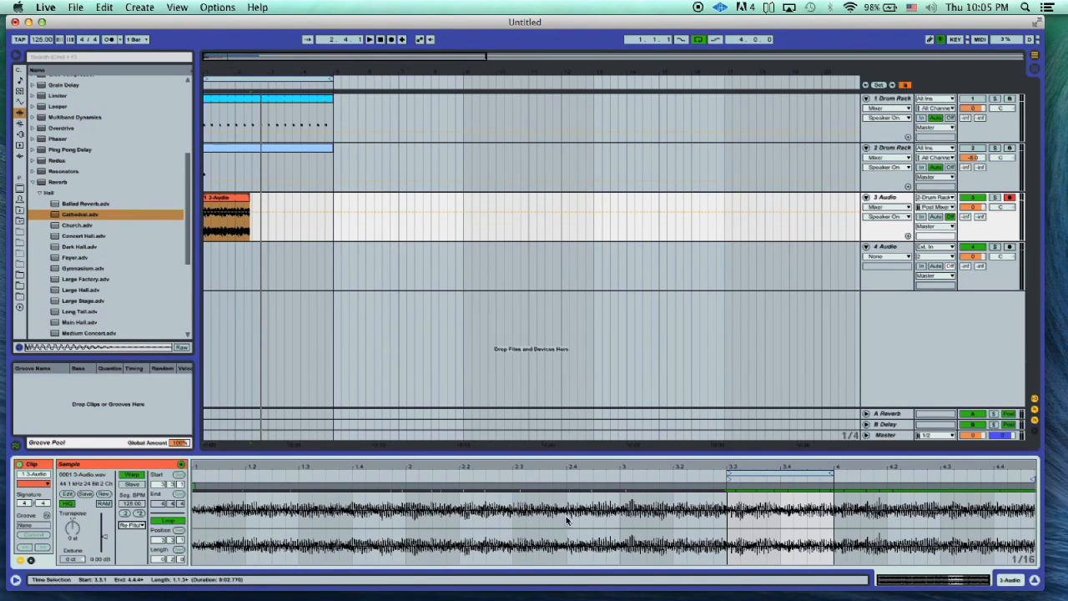
drag(785, 464, 722, 464)
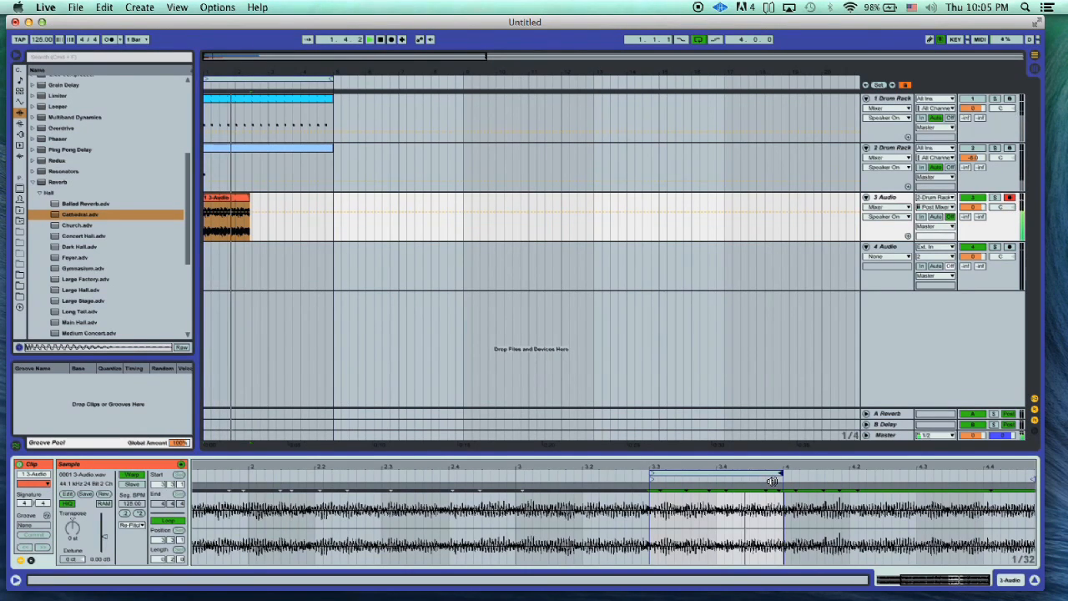
drag(250, 208, 333, 208)
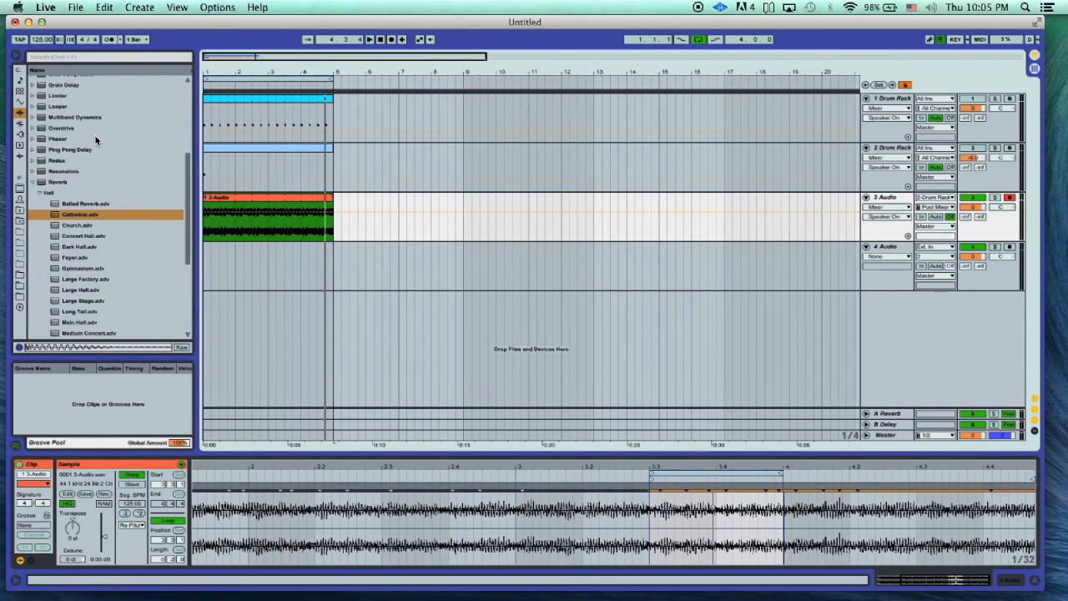
- Add an EQ Eight with its default preset to the 3 Audio track
scroll(95, 135, up, 5)
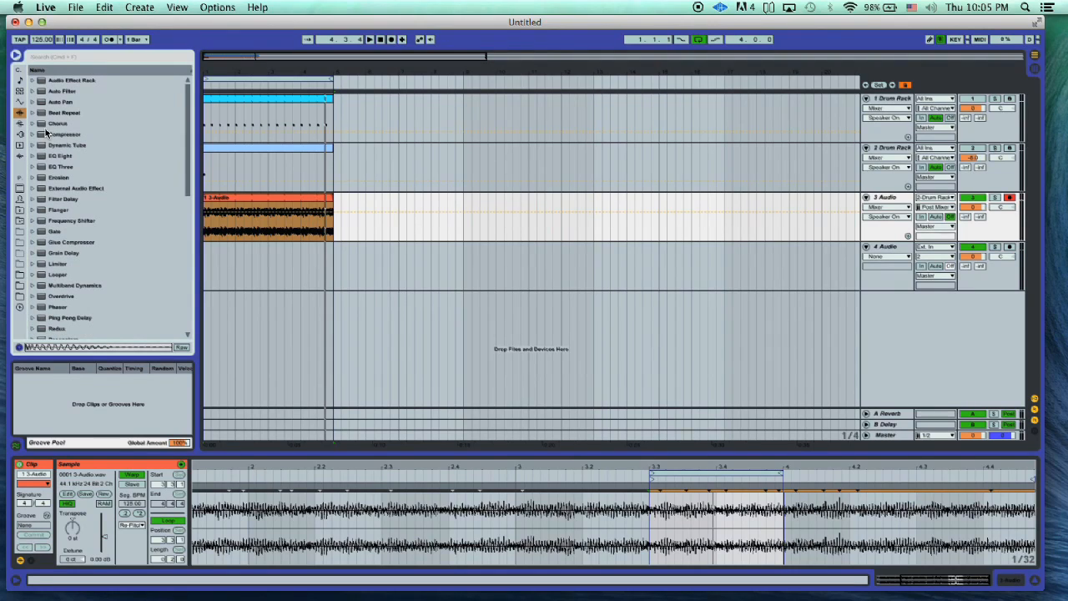
drag(52, 156, 57, 162)
drag(267, 220, 269, 223)
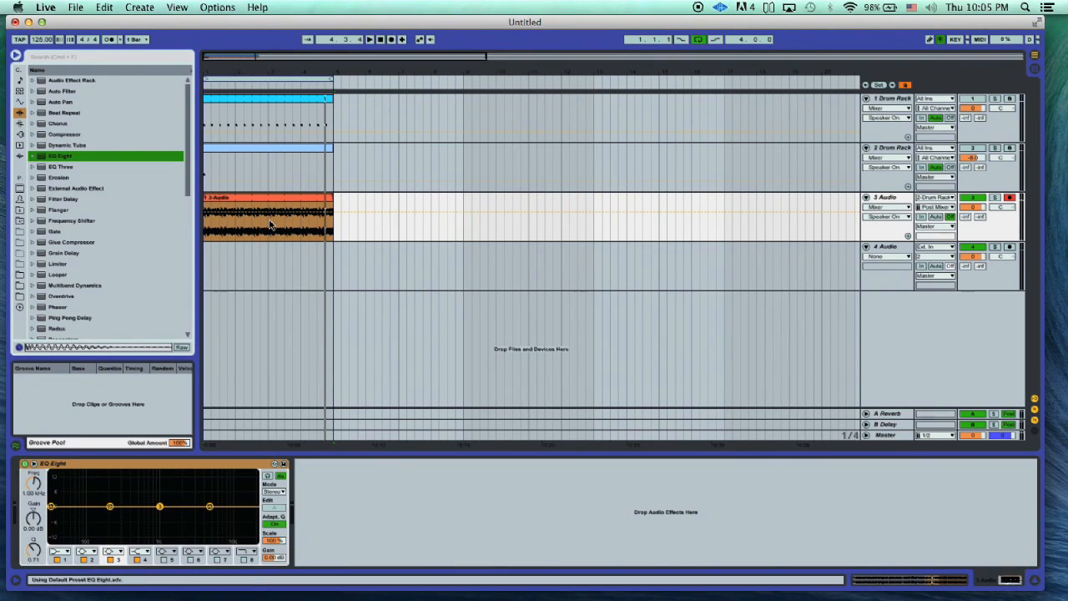
- Change band 4 of the 3 Audio track's EQ Eight to a low-pass filter and lower it to about 219 Hz during playback
key(space)
click(130, 559)
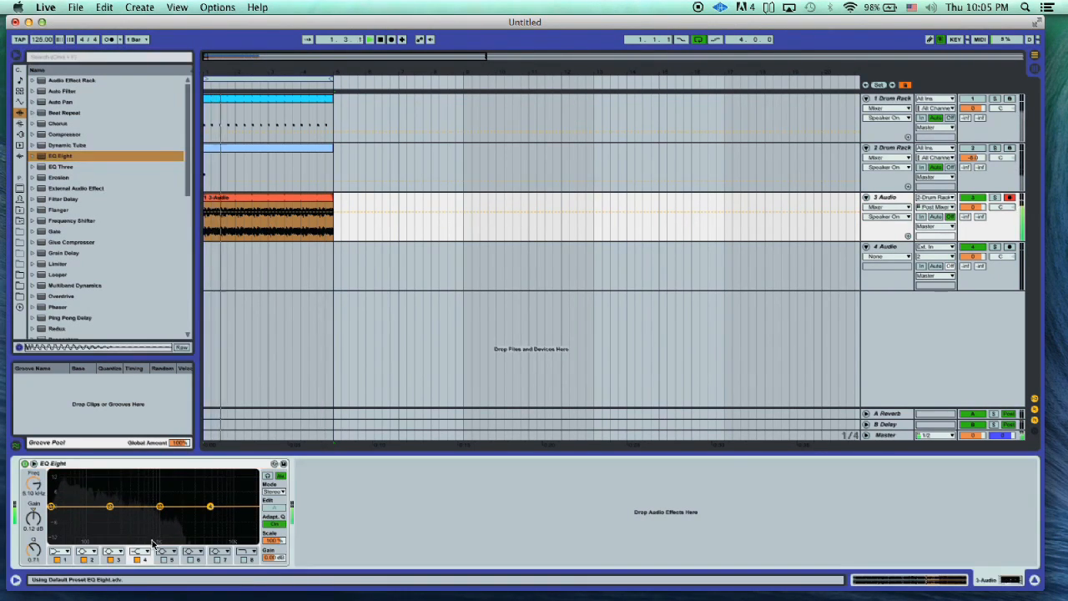
click(139, 551)
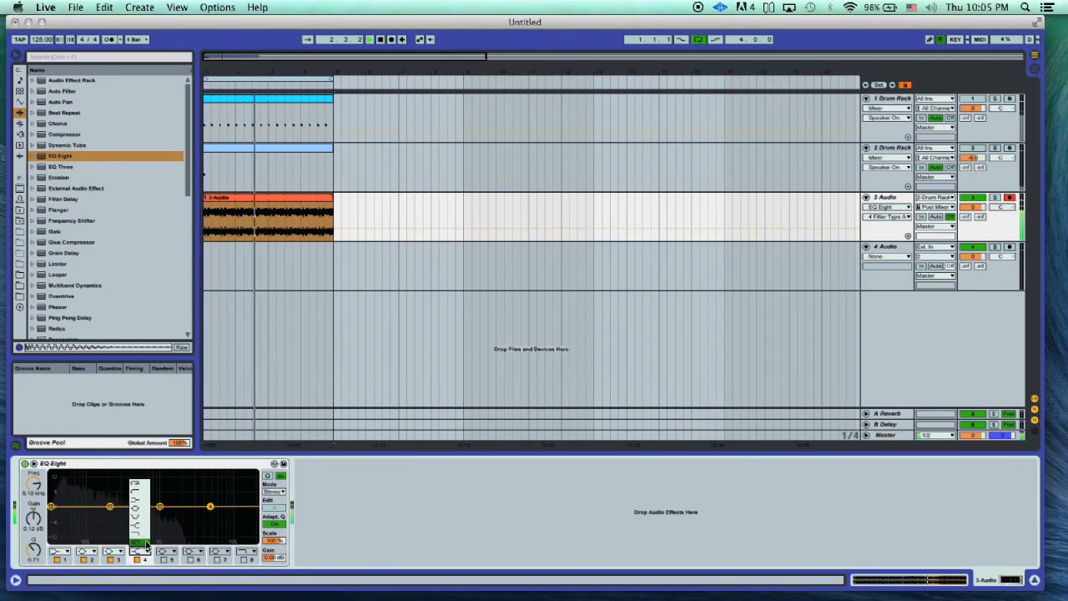
click(139, 556)
drag(210, 515, 111, 515)
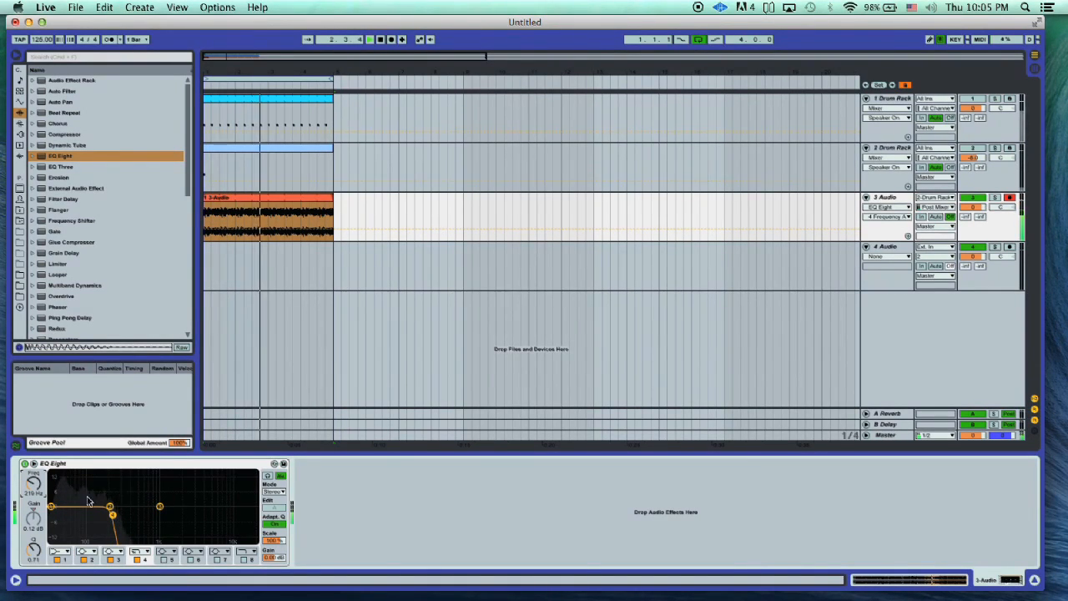
- Change band 1 of the 3 Audio track's EQ Eight to a low-cut filter at 30 Hz
click(58, 560)
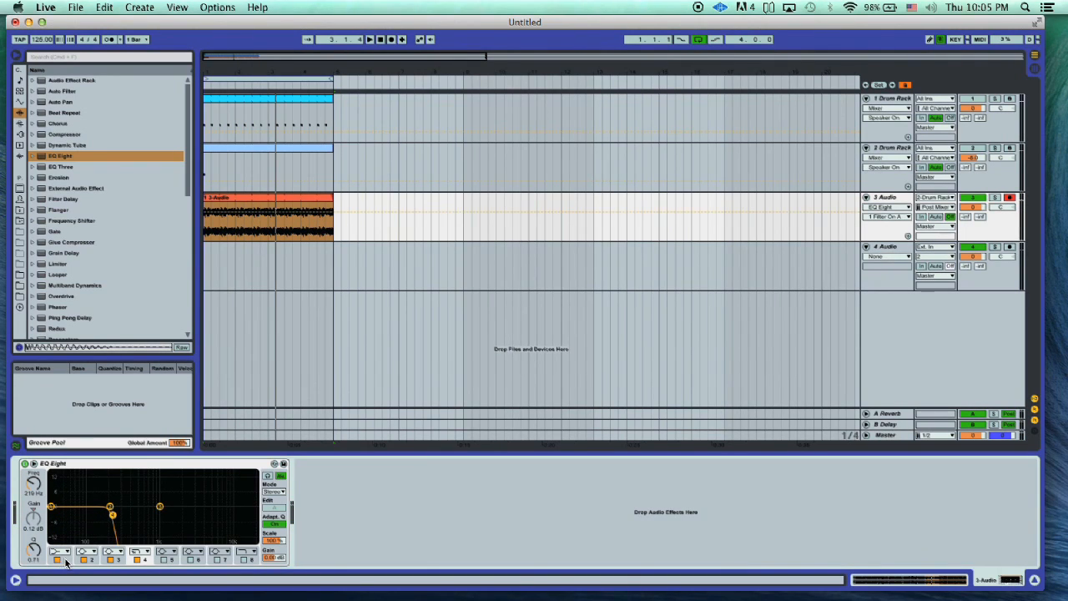
click(66, 553)
click(57, 489)
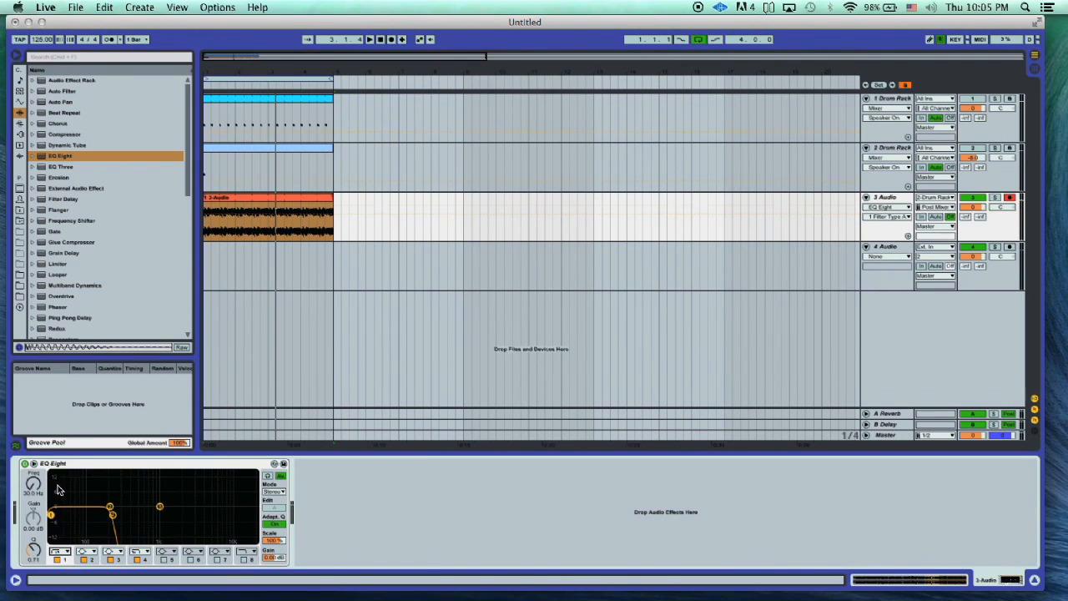
- Boost band 2 of the EQ Eight by 2.11 dB at about 94 Hz with a Q of 4.62 while listening
key(space)
drag(109, 506, 86, 506)
key(space)
key(space)
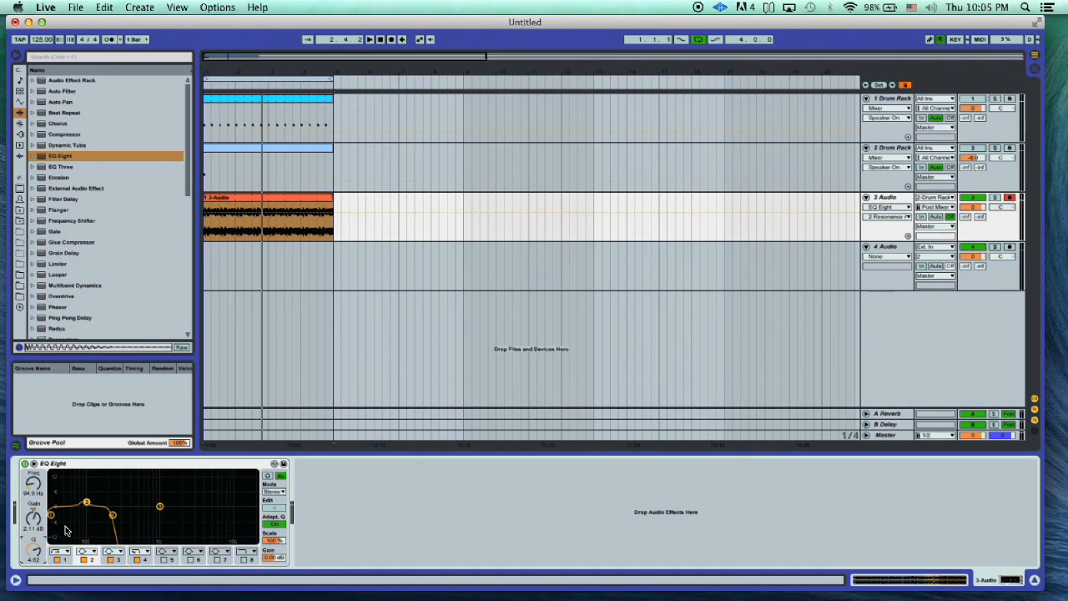
- Examine the first Drum Rack kick's frequency spectrum in its EQ Eight during playback
click(881, 97)
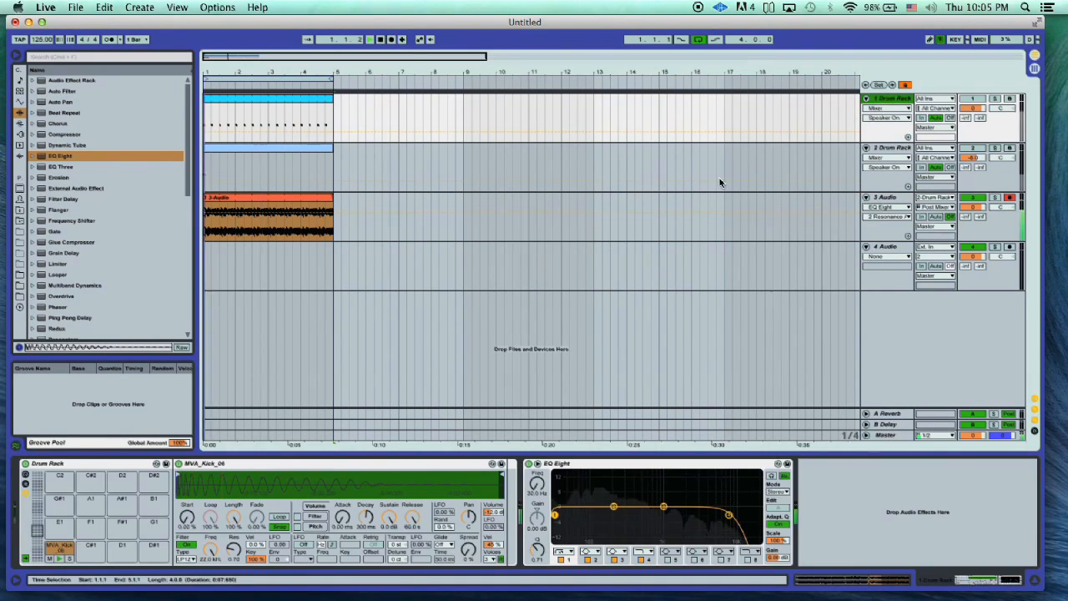
key(space)
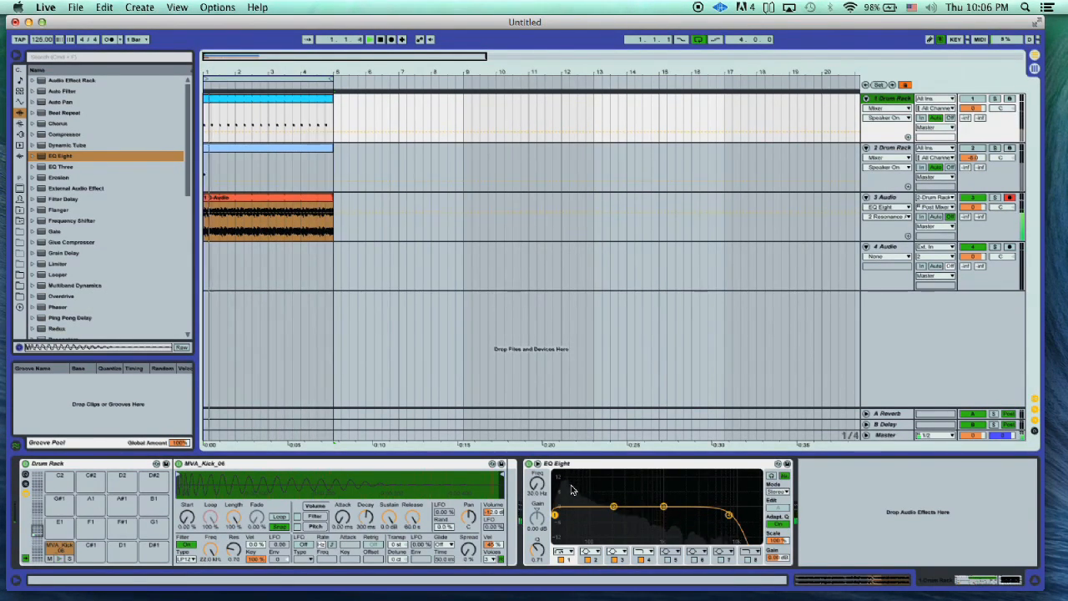
key(space)
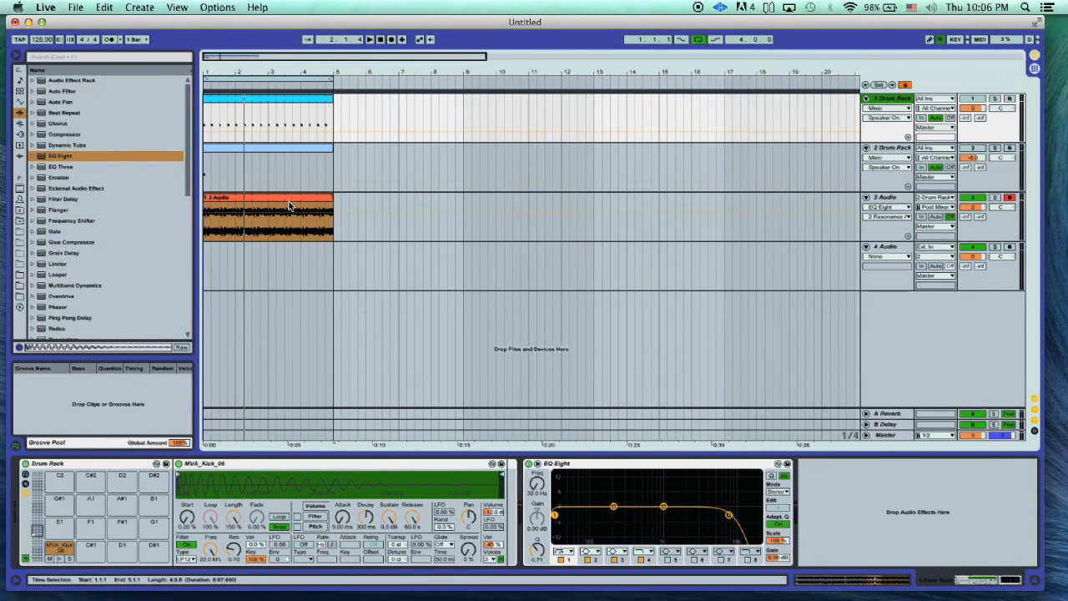
- Set band 2 of the 3 Audio track's EQ Eight to 105 Hz with a Q of 5.45 during playback
click(315, 204)
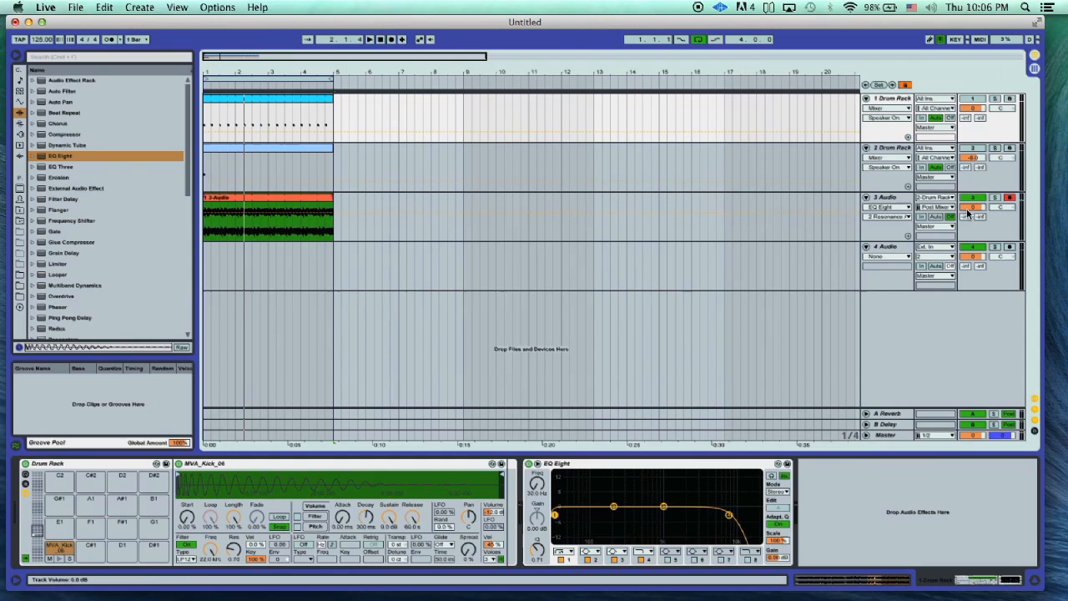
click(916, 200)
key(space)
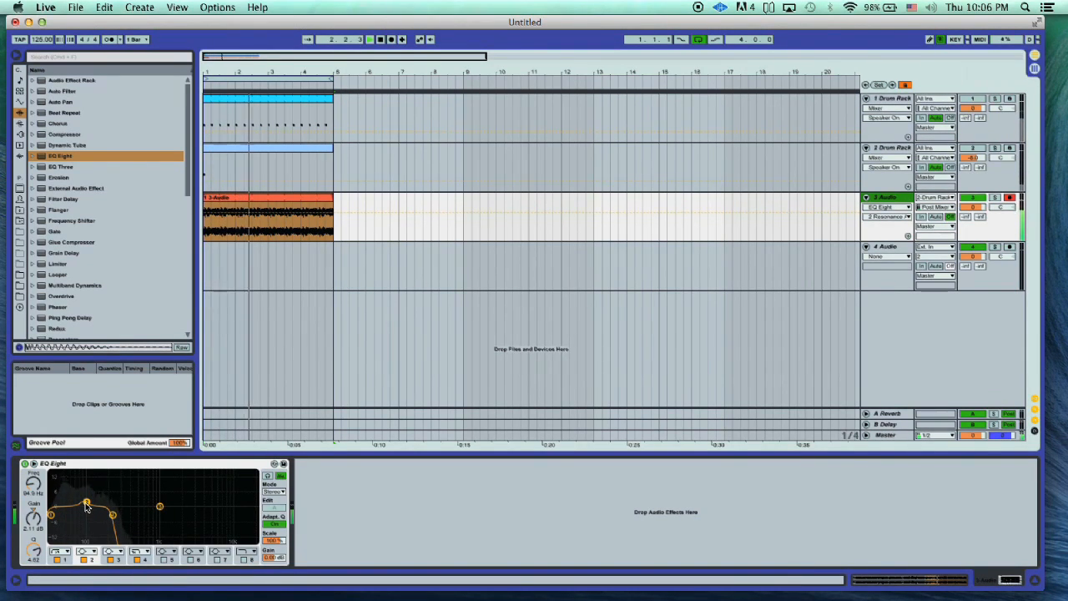
drag(37, 485, 37, 483)
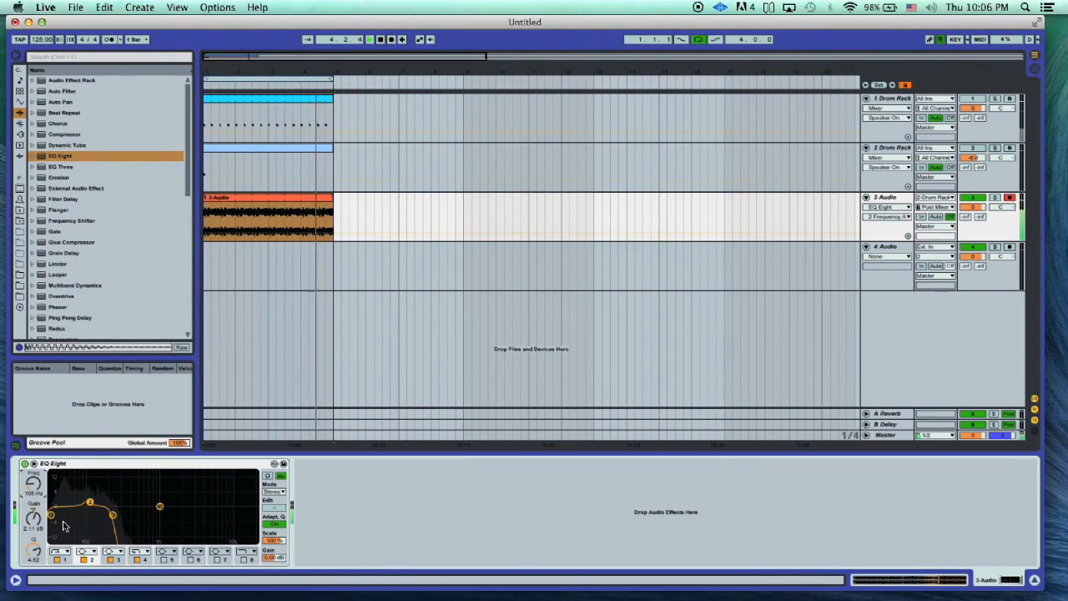
drag(34, 550, 34, 562)
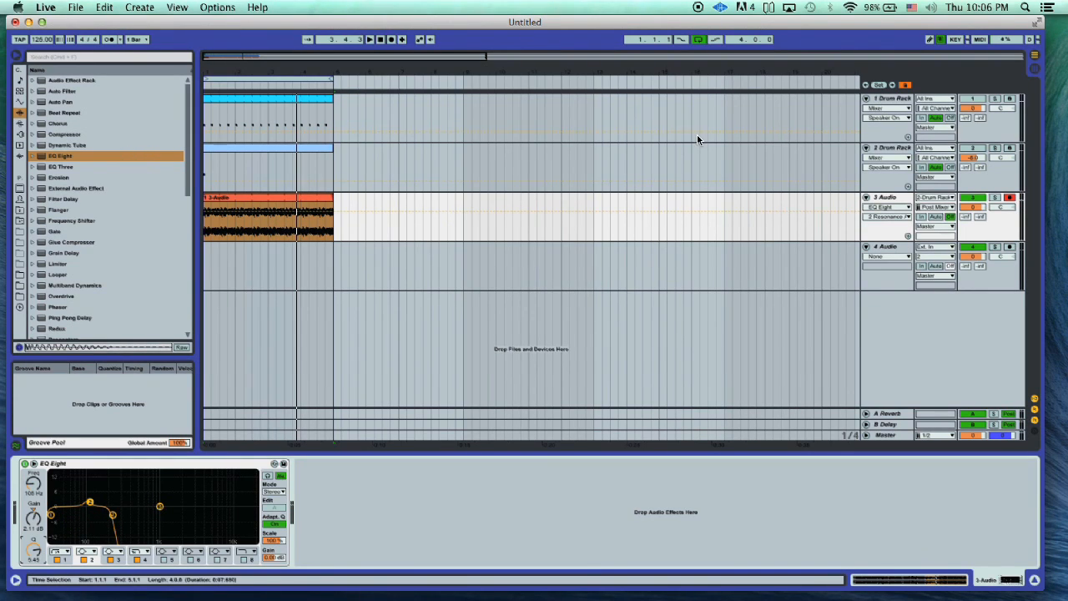
- Fold the second Drum Rack track and duplicate the first Drum Rack track
click(865, 147)
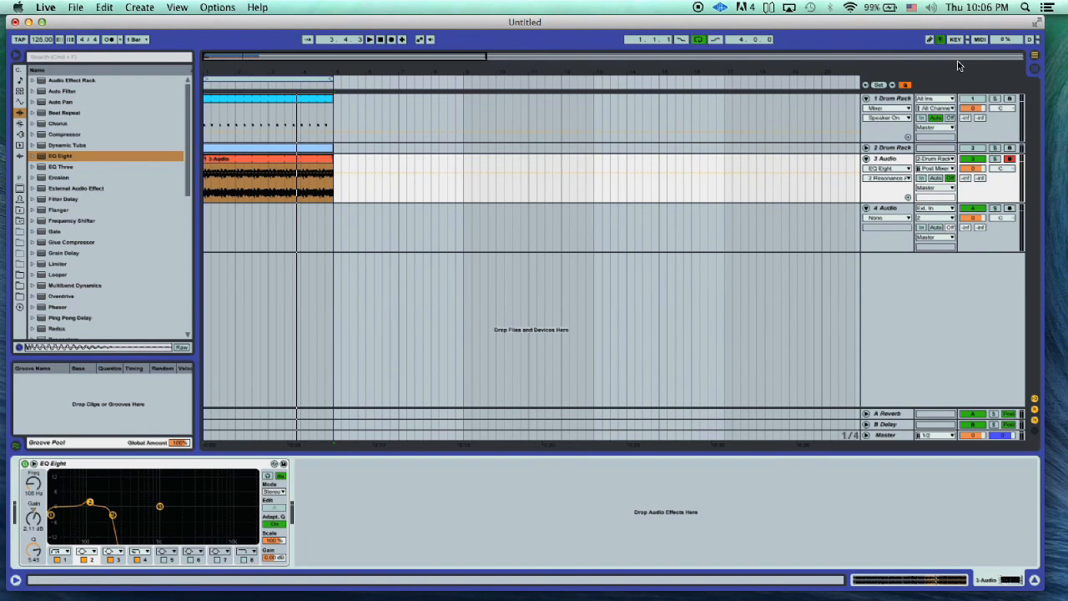
right_click(894, 101)
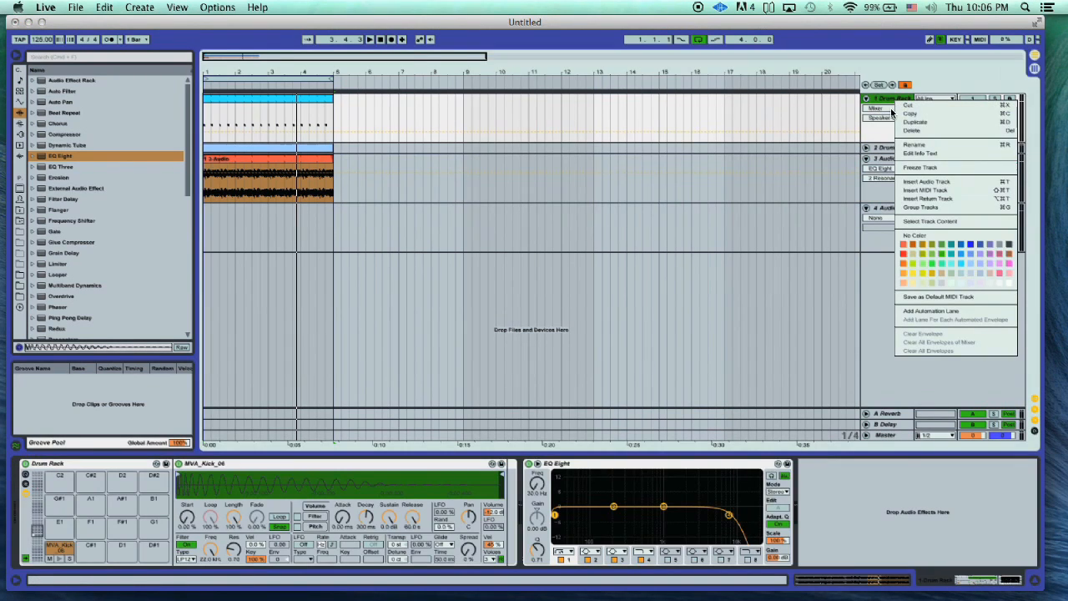
click(939, 126)
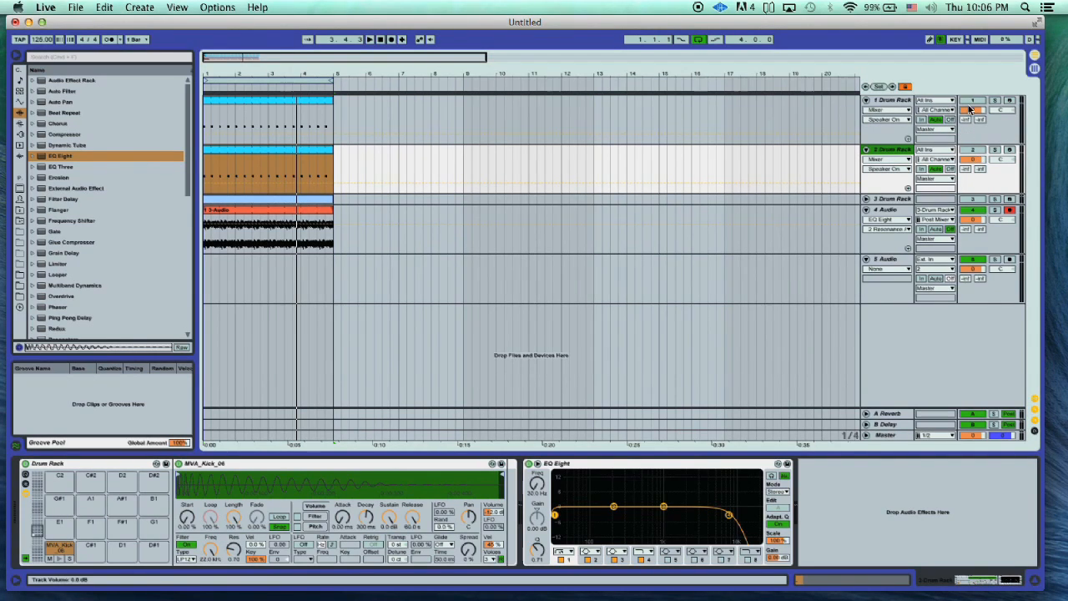
- Rename the original first Drum Rack track as KICK SC
right_click(892, 102)
click(921, 148)
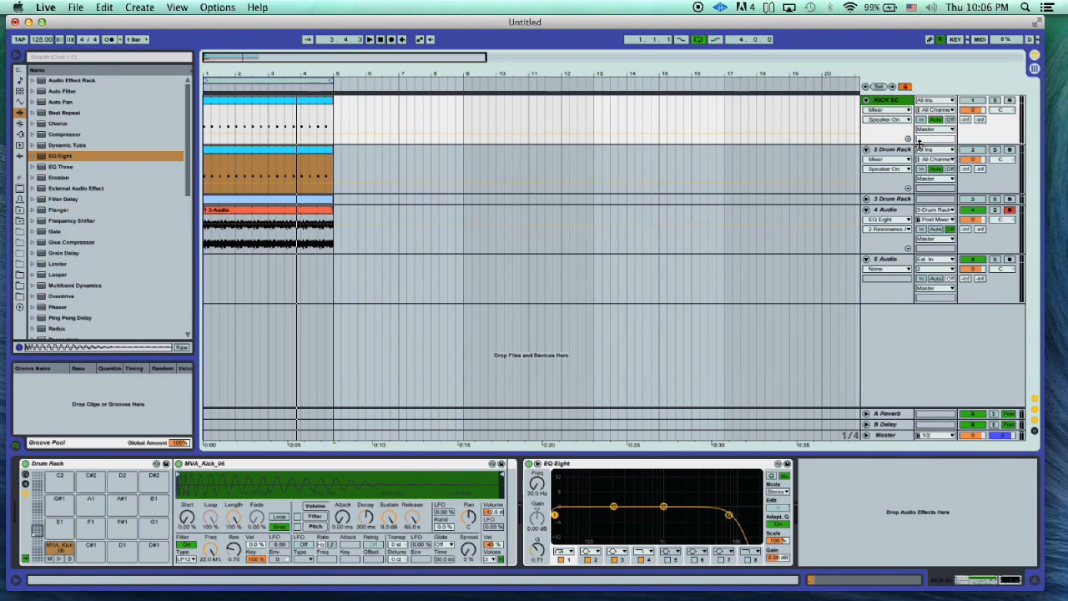
click(281, 101)
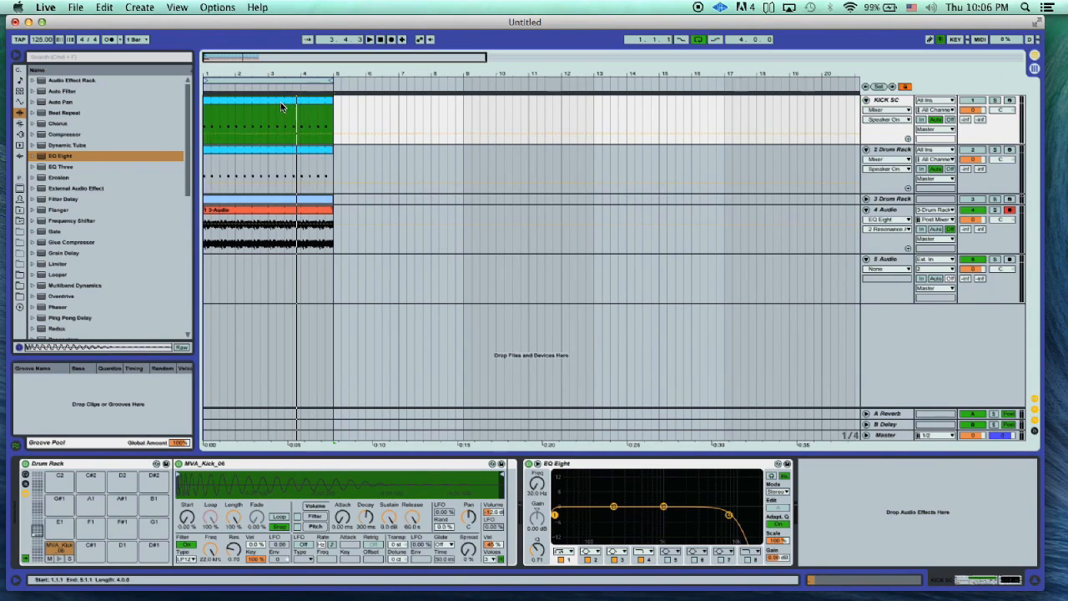
click(286, 151)
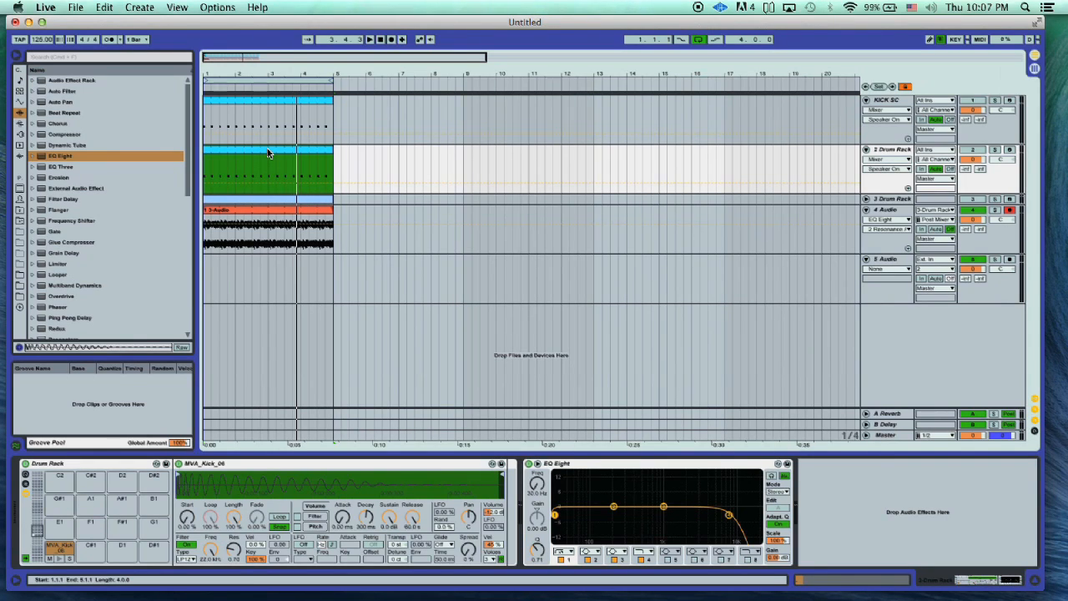
- Unmute the duplicated 2 Drum Rack track and listen to its kick together with the reverb audio
click(963, 151)
key(space)
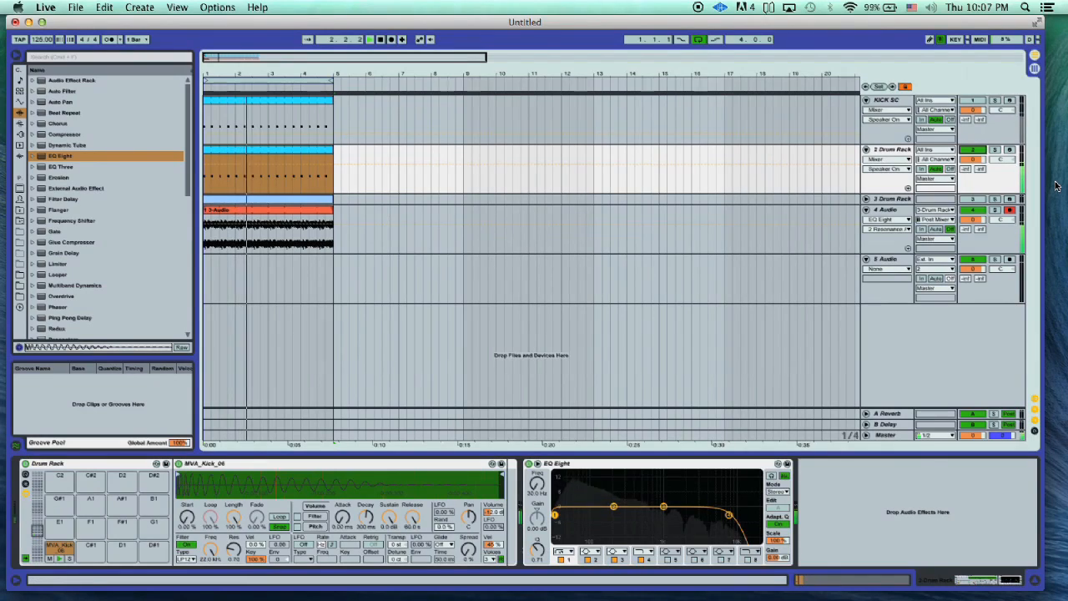
click(895, 151)
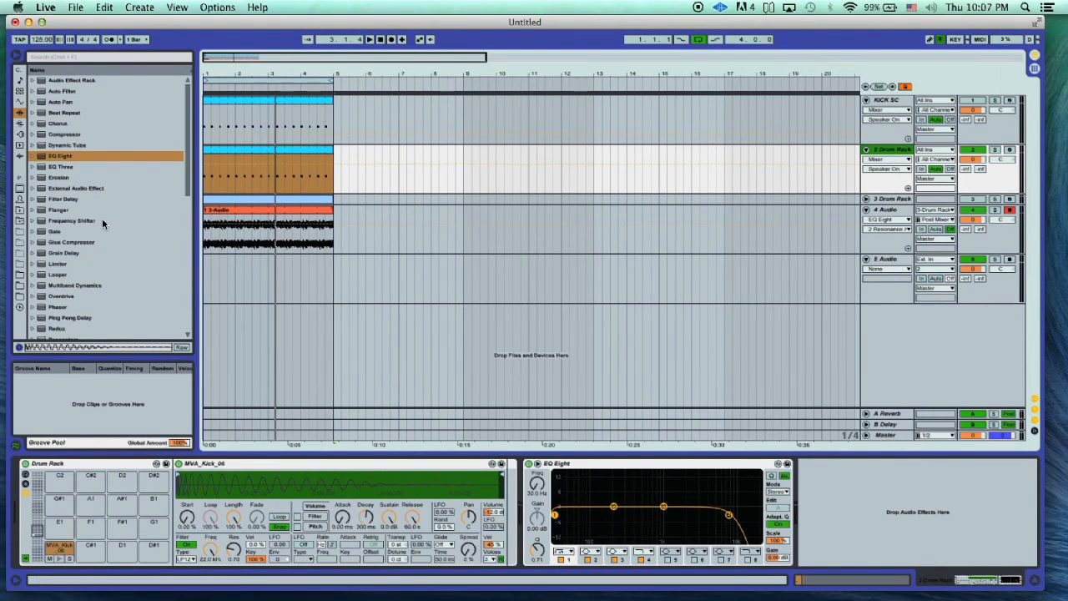
click(47, 135)
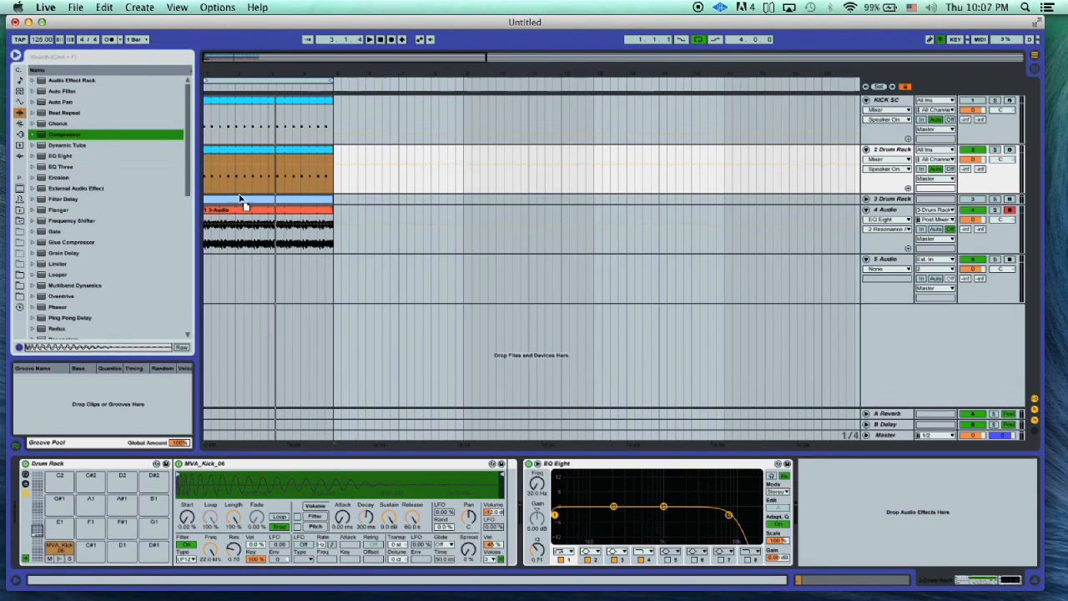
drag(337, 224, 337, 221)
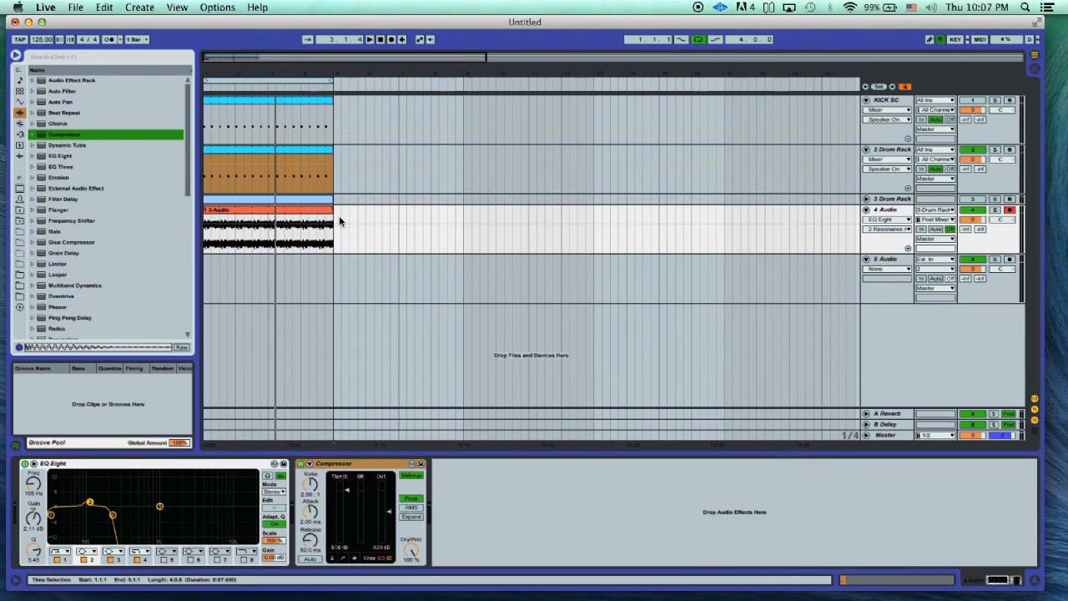
click(359, 469)
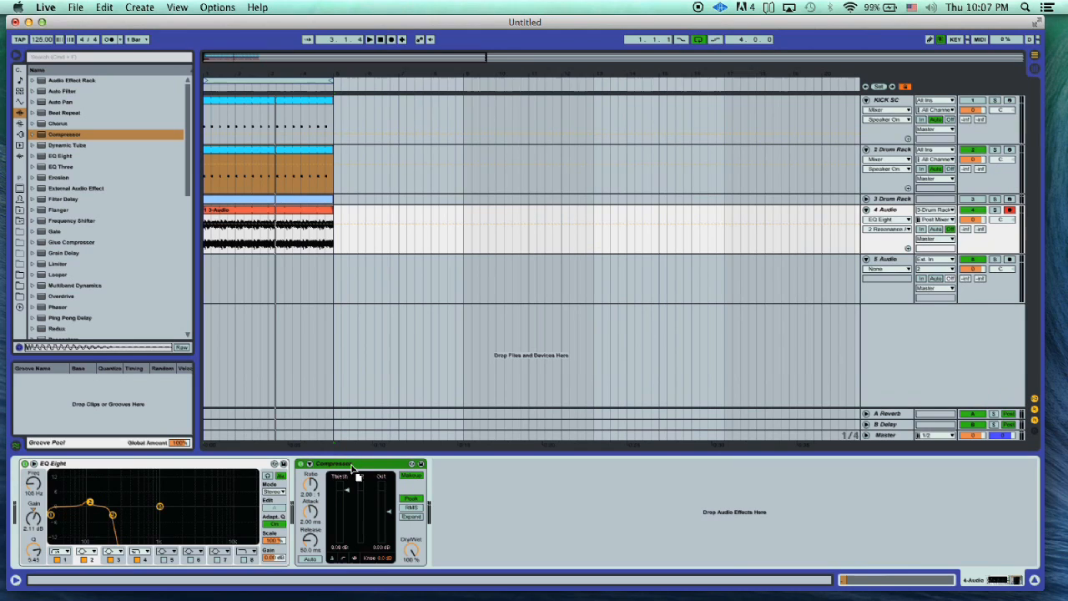
drag(360, 469, 88, 473)
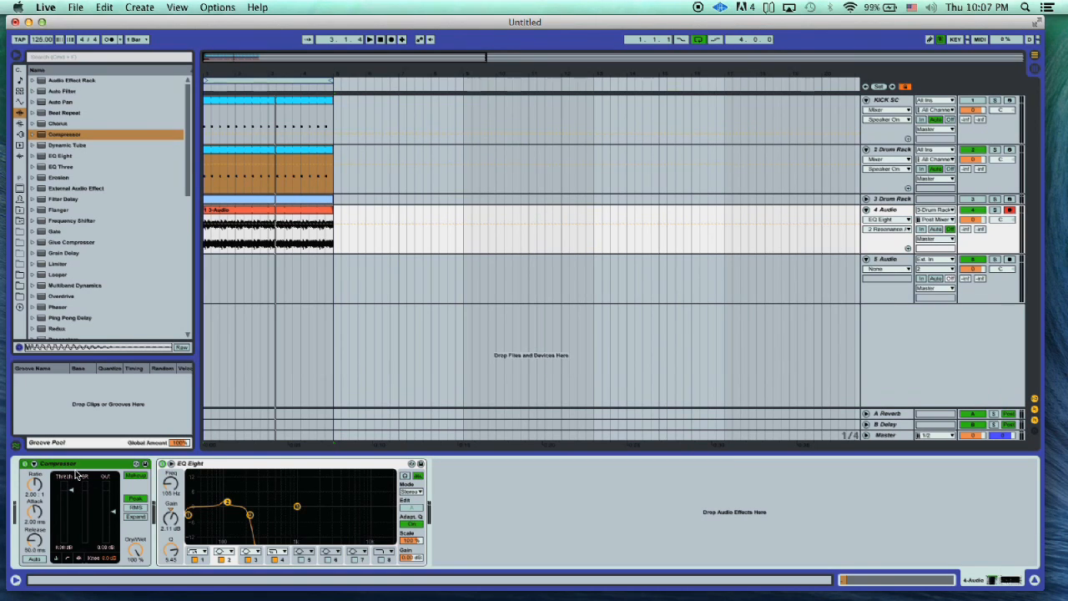
key(Delete)
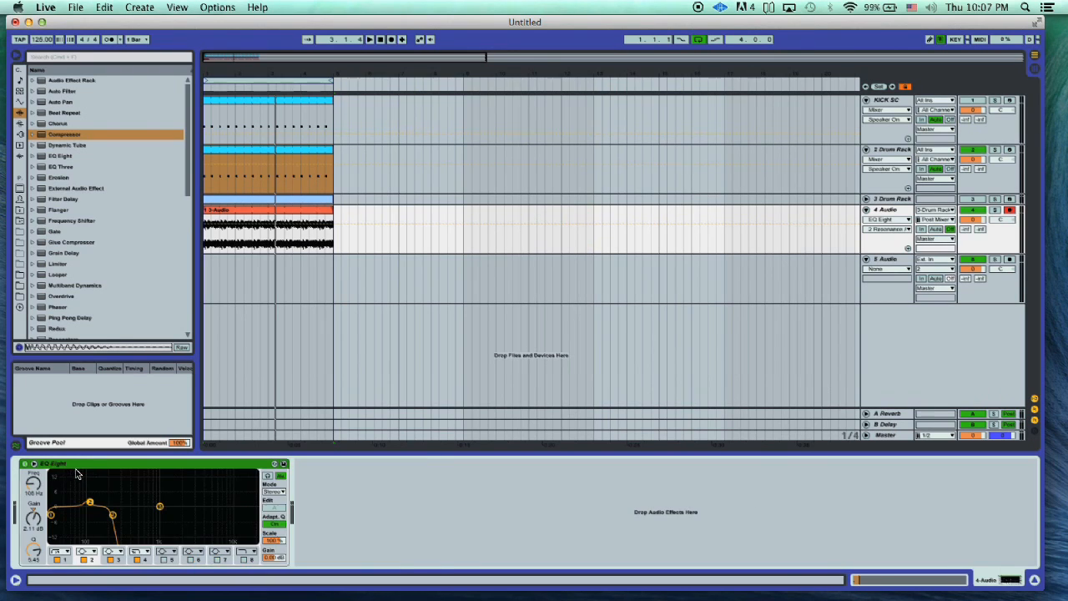
- Add the Compressor Live 8 preset to the 4 Audio track and place it before the EQ Eight
click(20, 200)
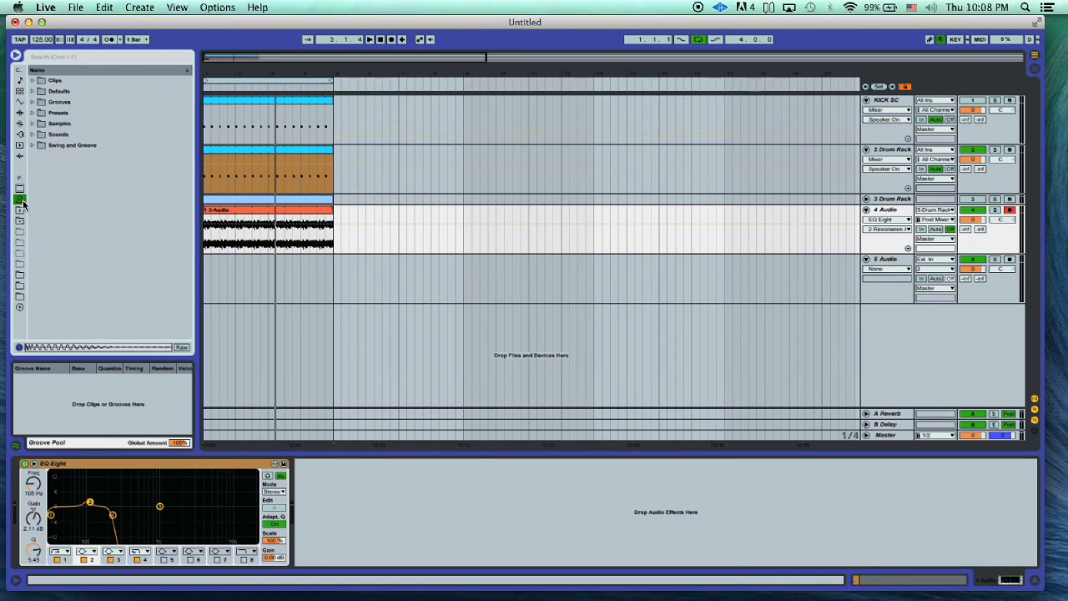
click(32, 113)
click(32, 113)
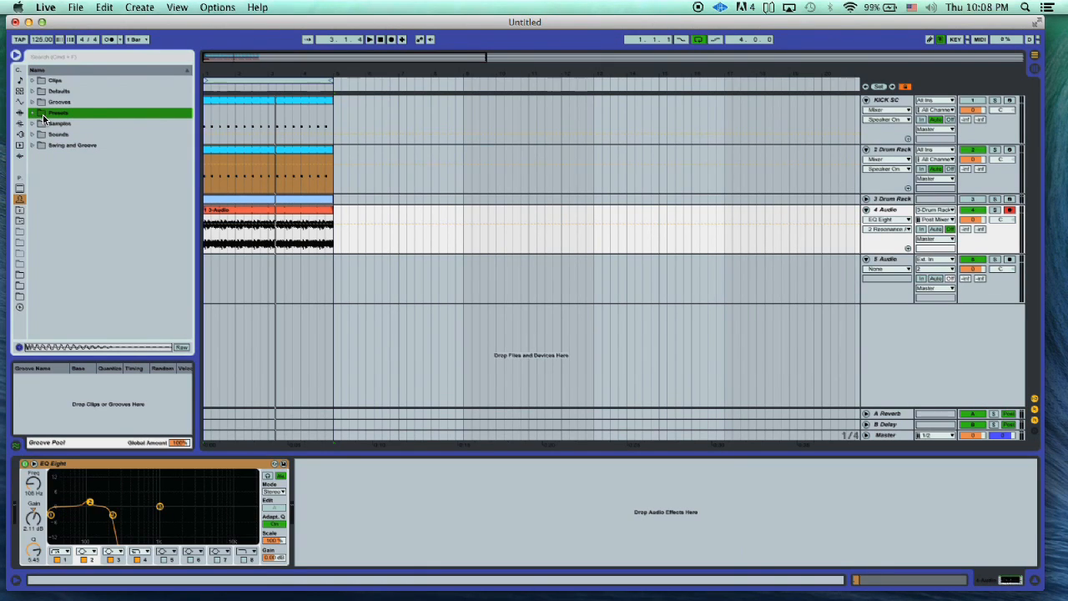
click(20, 211)
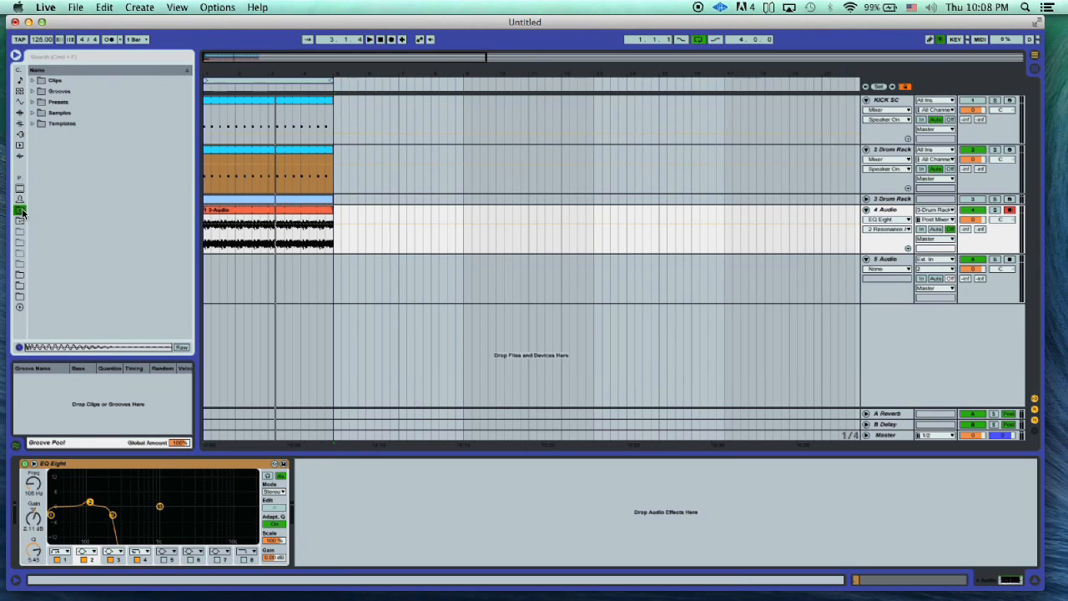
click(21, 221)
click(21, 212)
click(20, 200)
click(32, 111)
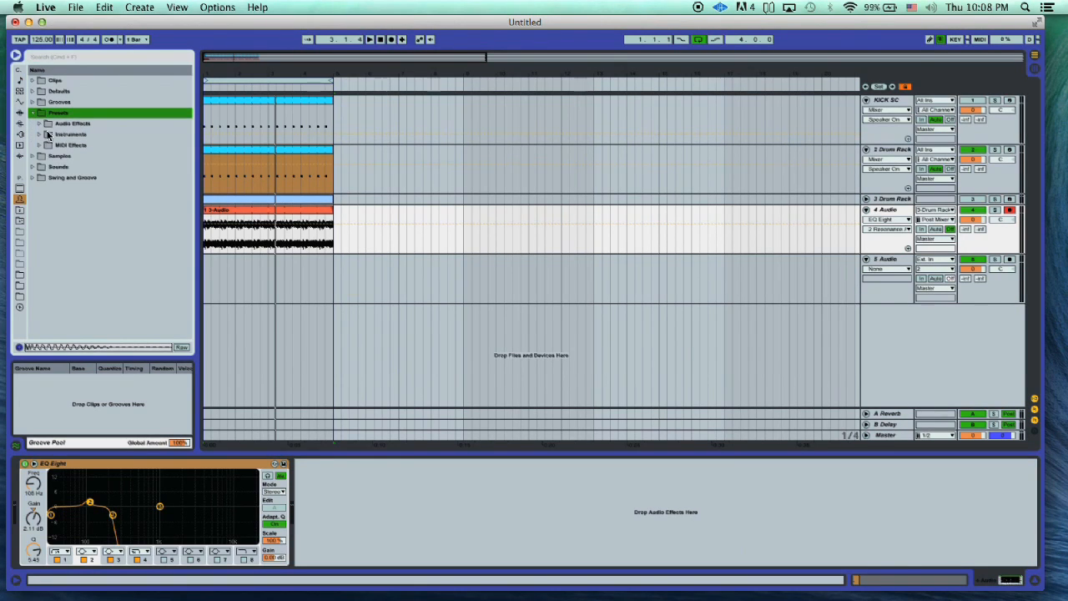
click(38, 123)
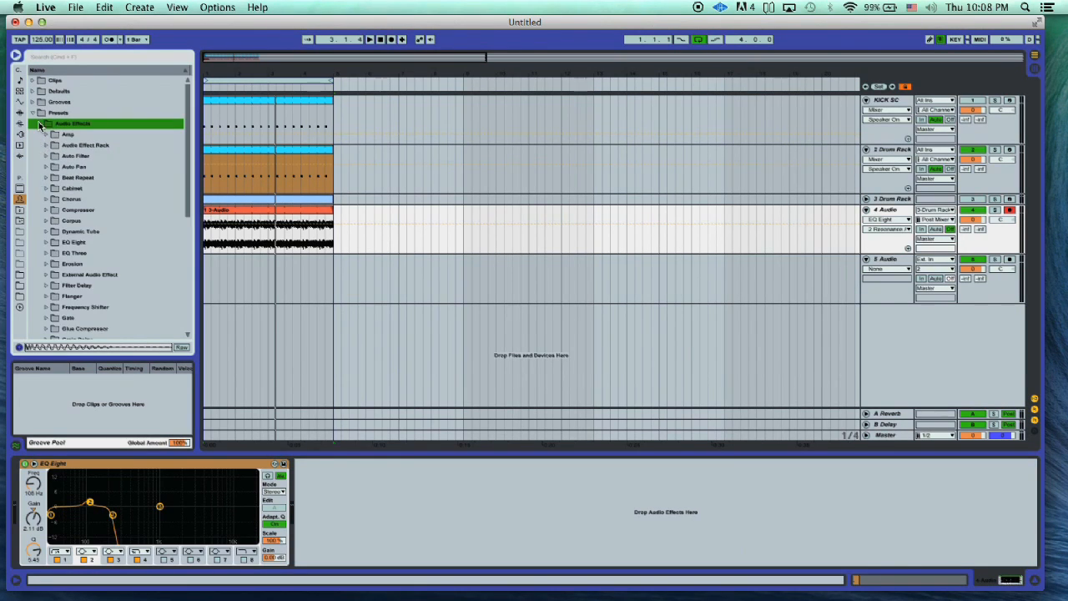
click(47, 209)
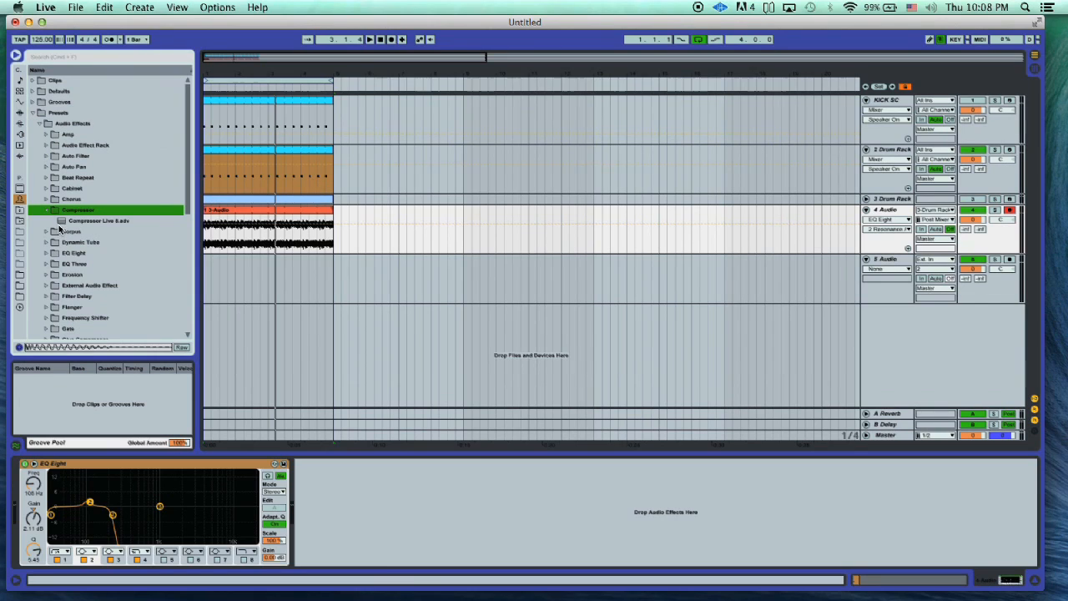
drag(61, 222, 358, 222)
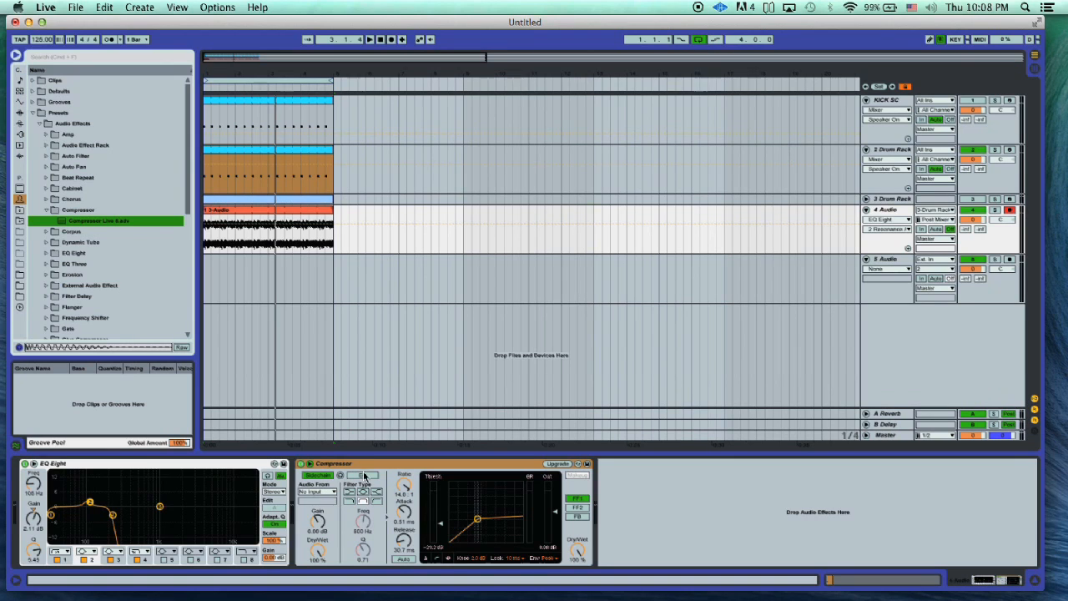
drag(346, 464, 125, 480)
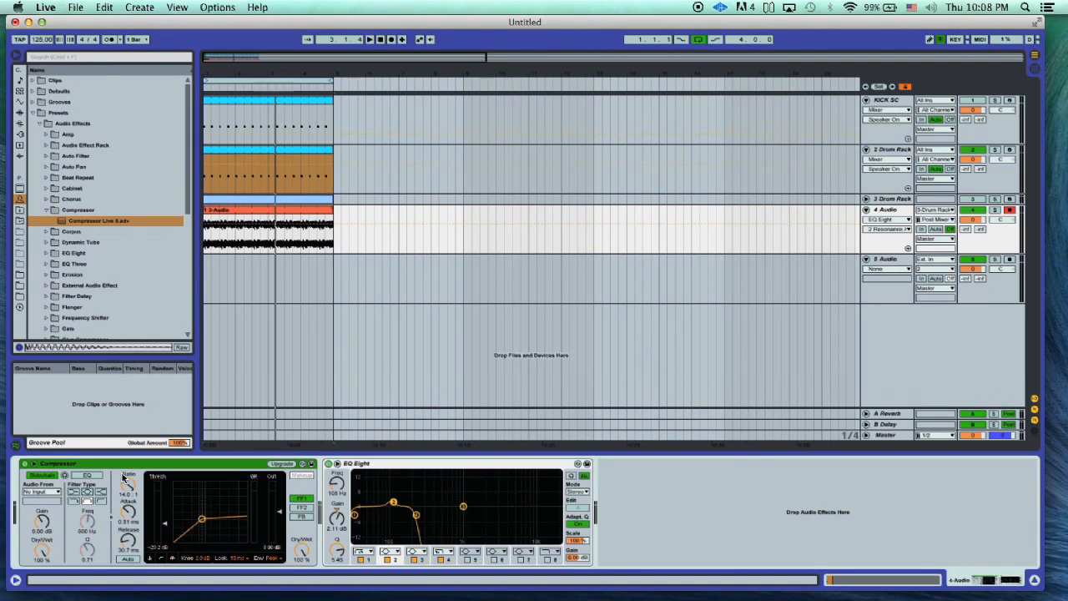
- Feed the compressor's sidechain from KICK SC, set the ratio to 7.00 and the attack to 0.01 ms, and listen to the ducking
click(51, 492)
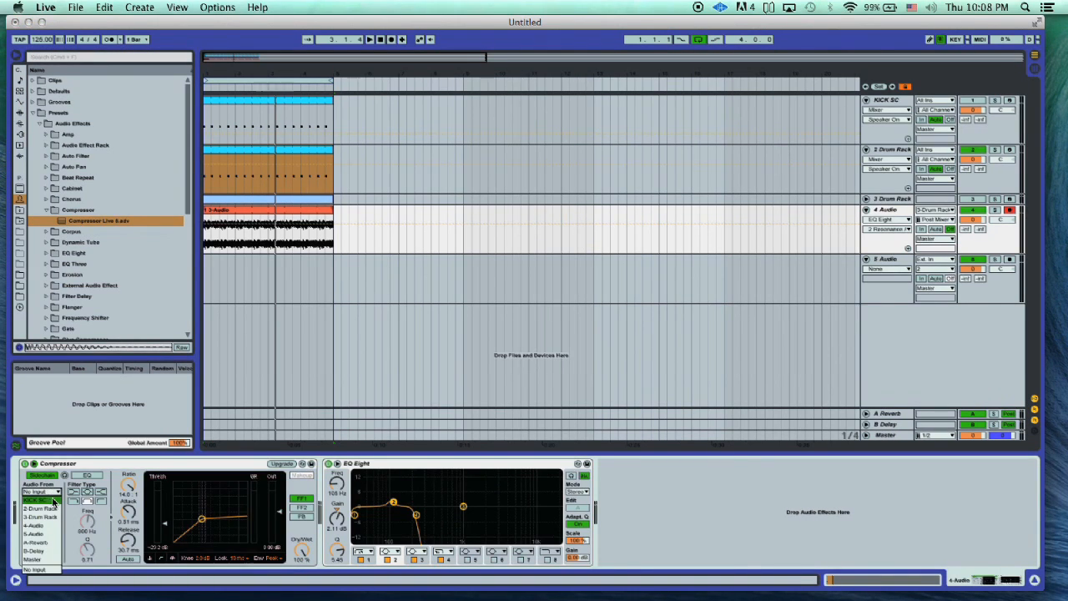
click(52, 500)
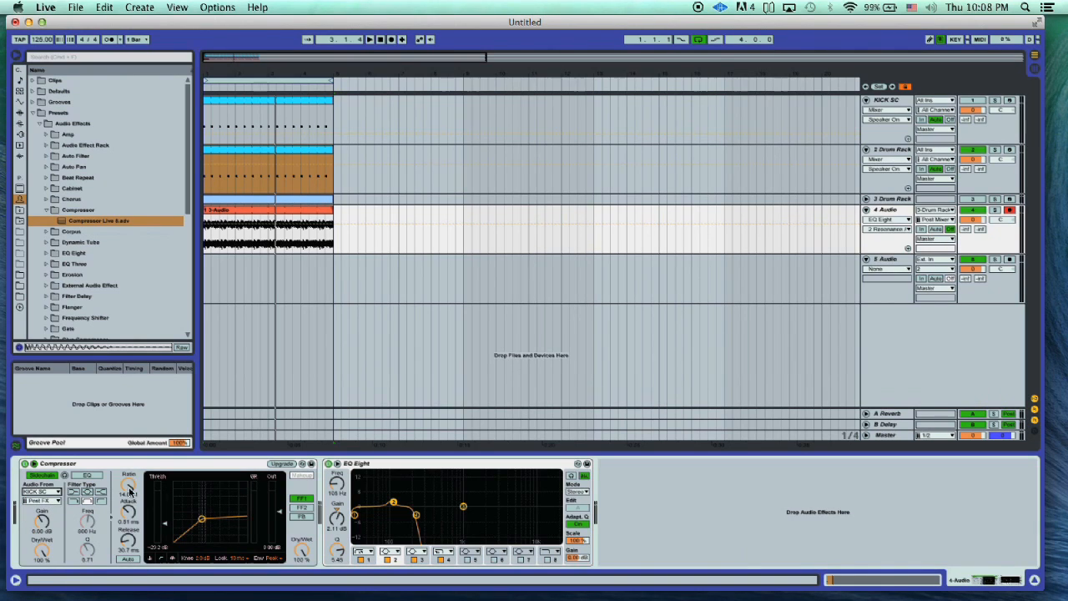
drag(129, 493, 129, 521)
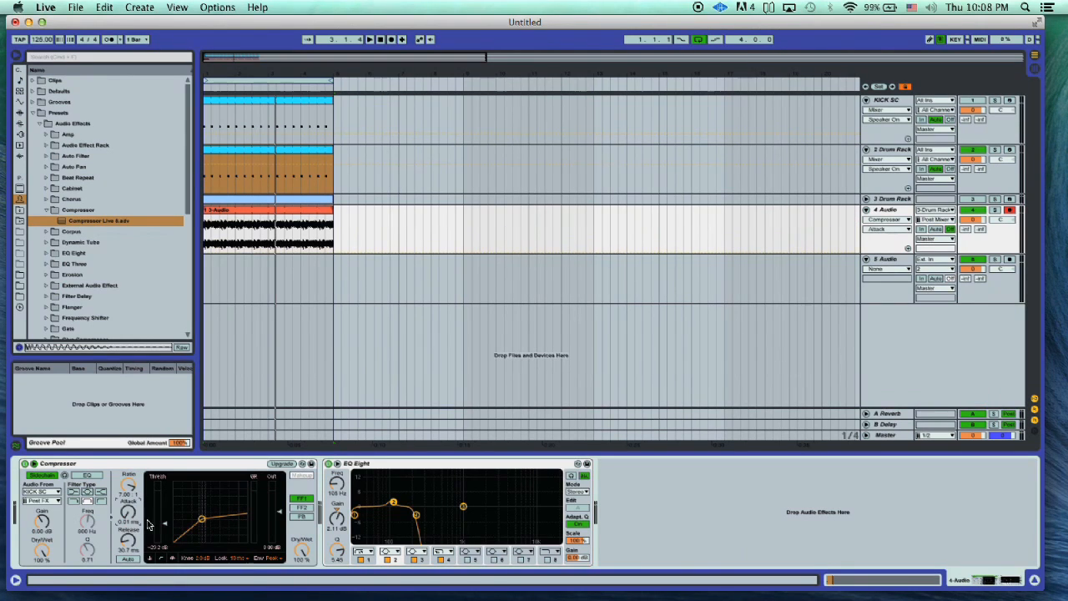
click(241, 558)
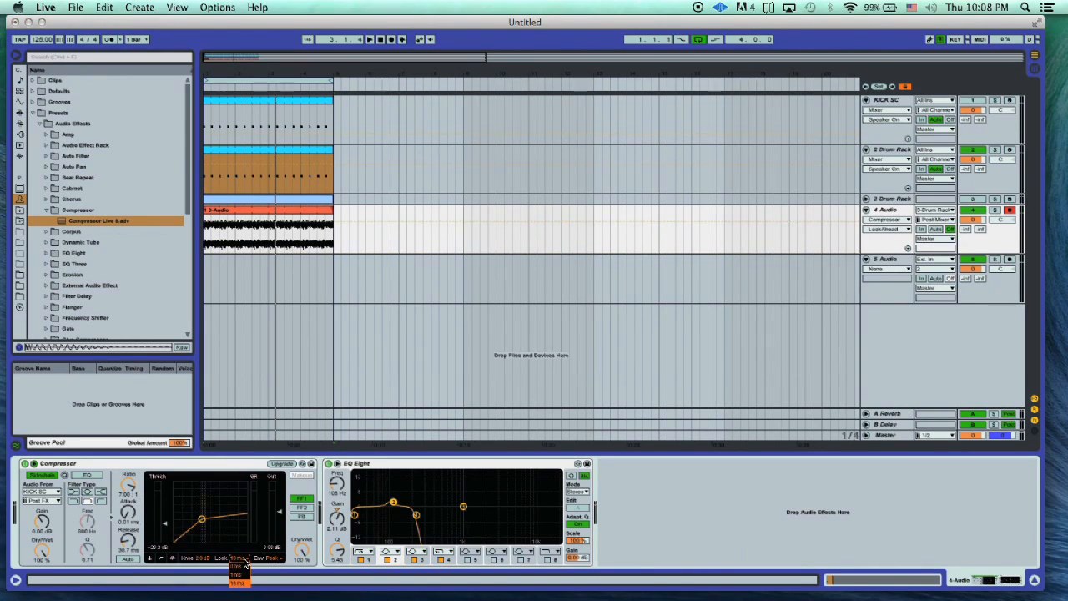
click(200, 573)
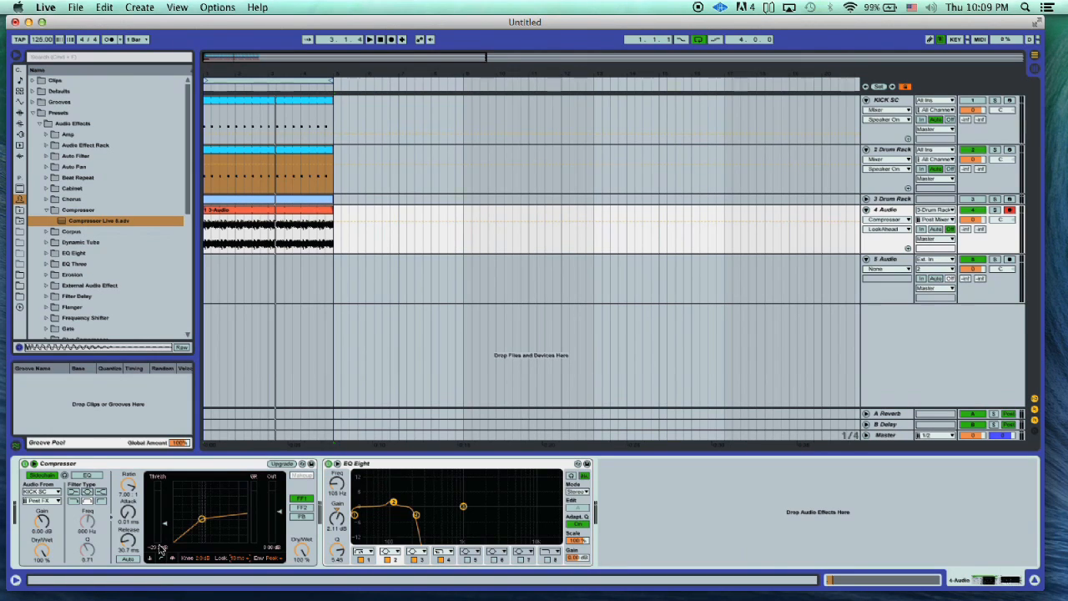
key(space)
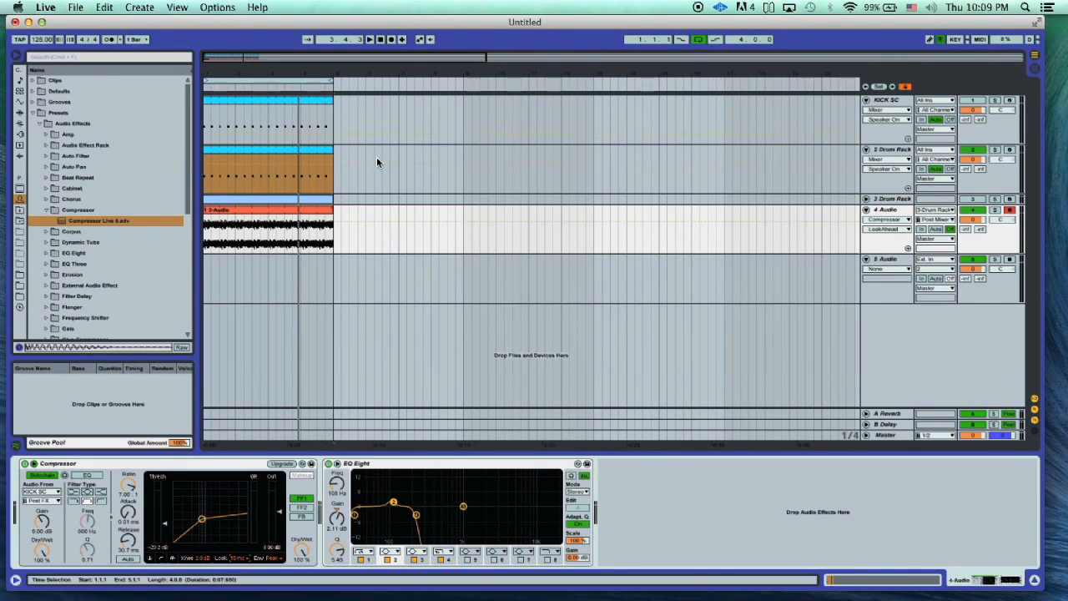
- Mute the 4 Audio track and play back the 2 Drum Rack kick without the reverb audio
click(373, 124)
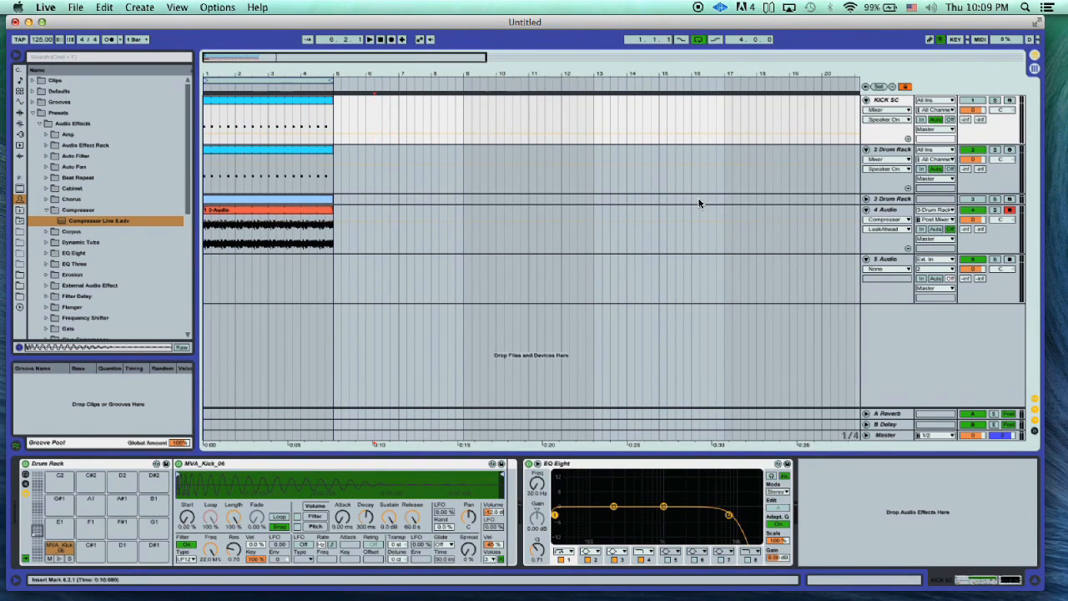
click(973, 212)
click(239, 153)
key(space)
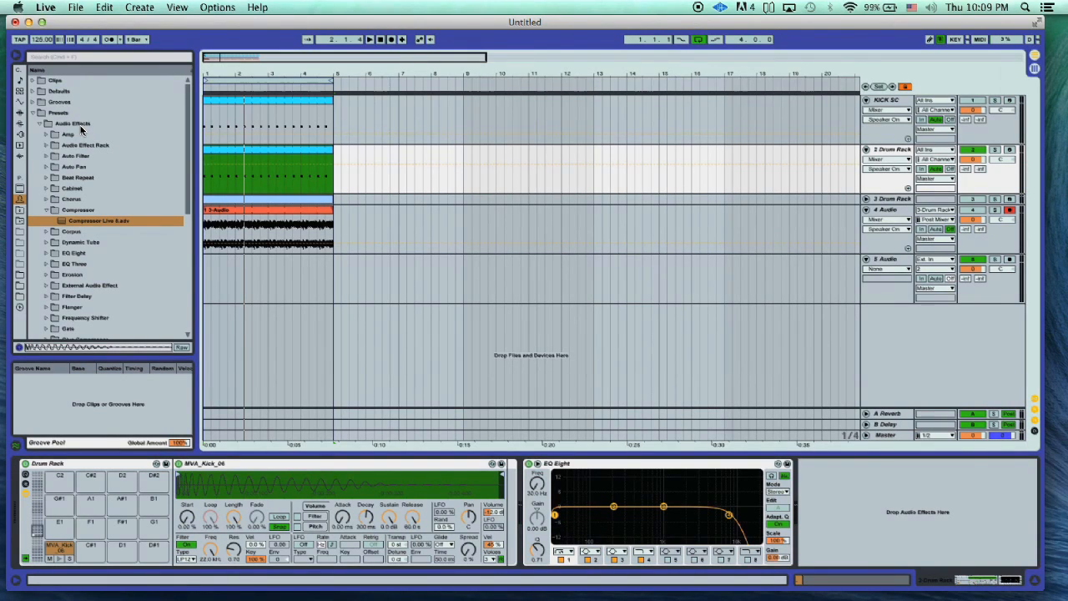
- Load the Hip-Hop Sub Bass preset from the Instrument Rack bass presets onto a new MIDI track
click(20, 94)
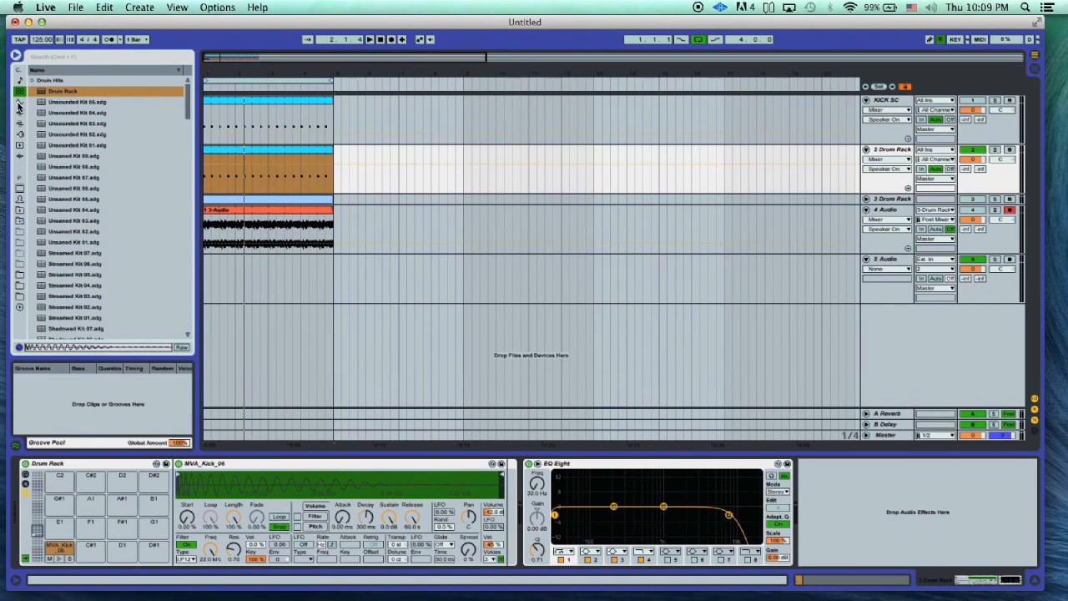
click(20, 101)
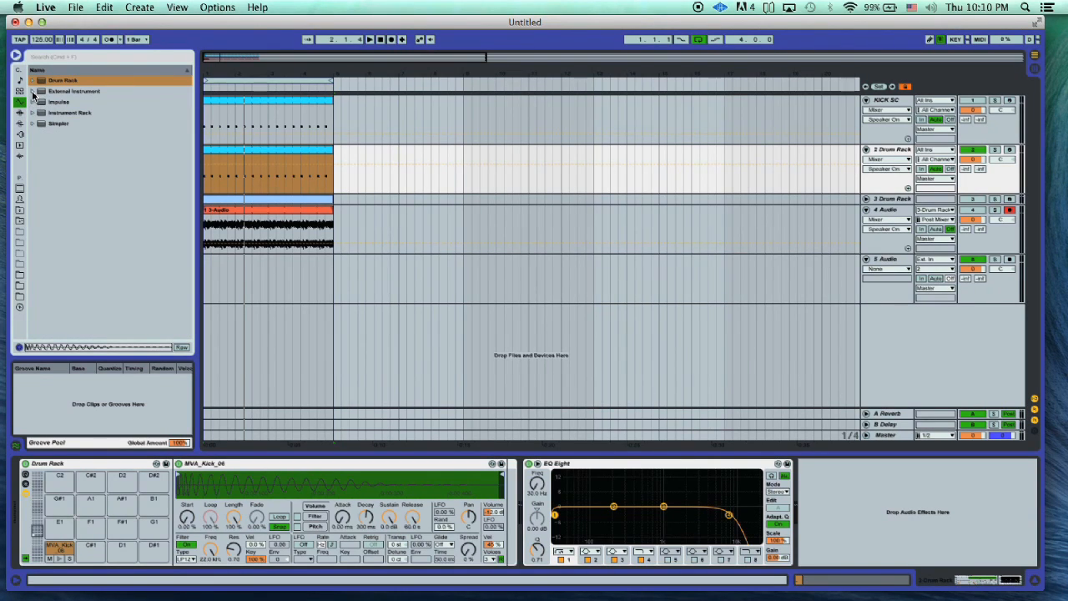
click(33, 111)
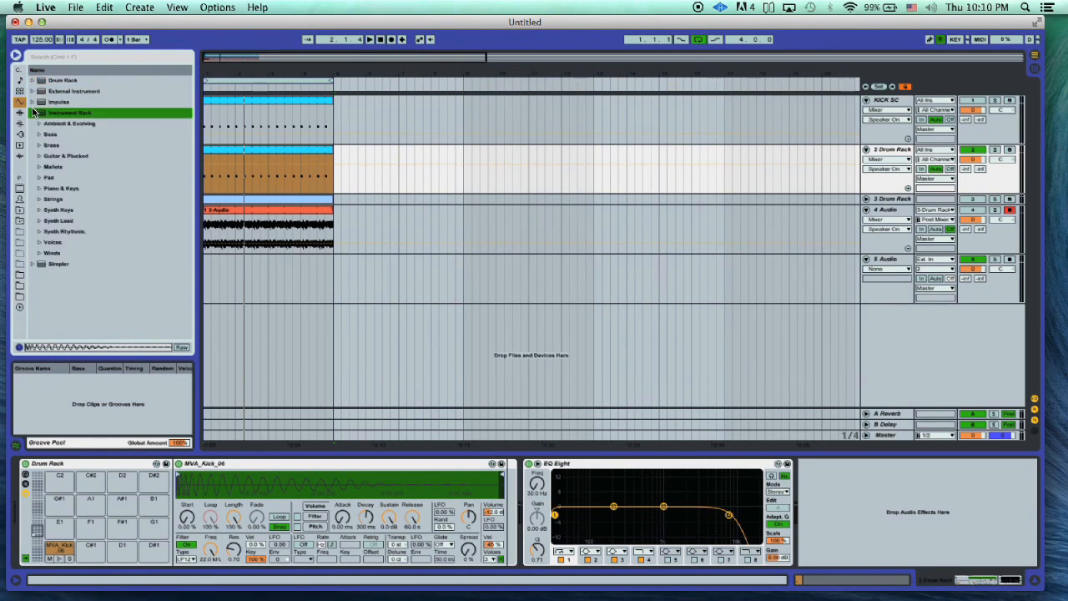
click(38, 135)
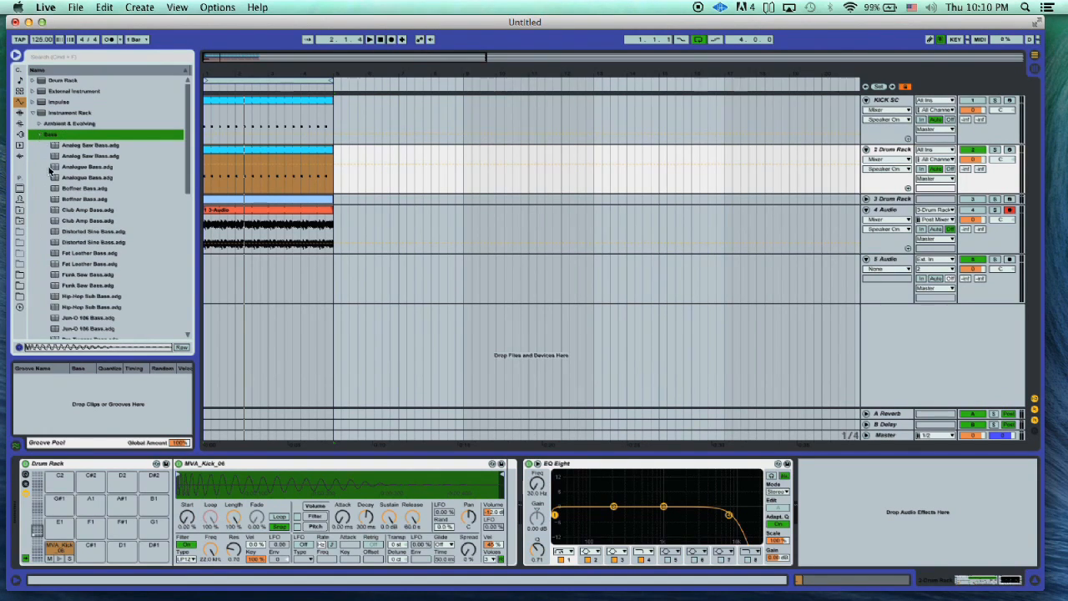
drag(58, 307, 359, 230)
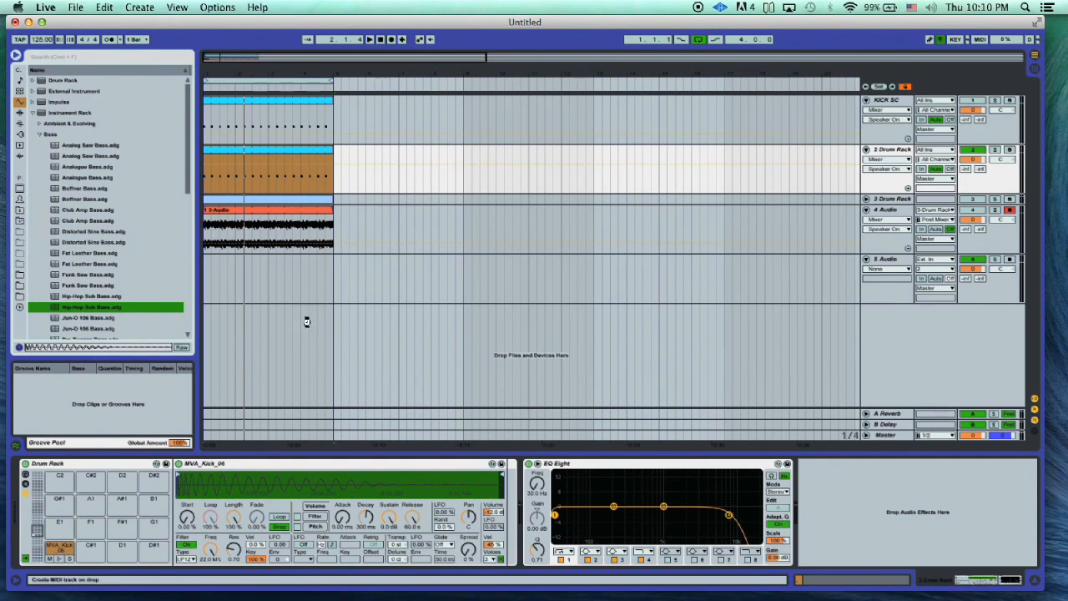
drag(306, 322, 322, 324)
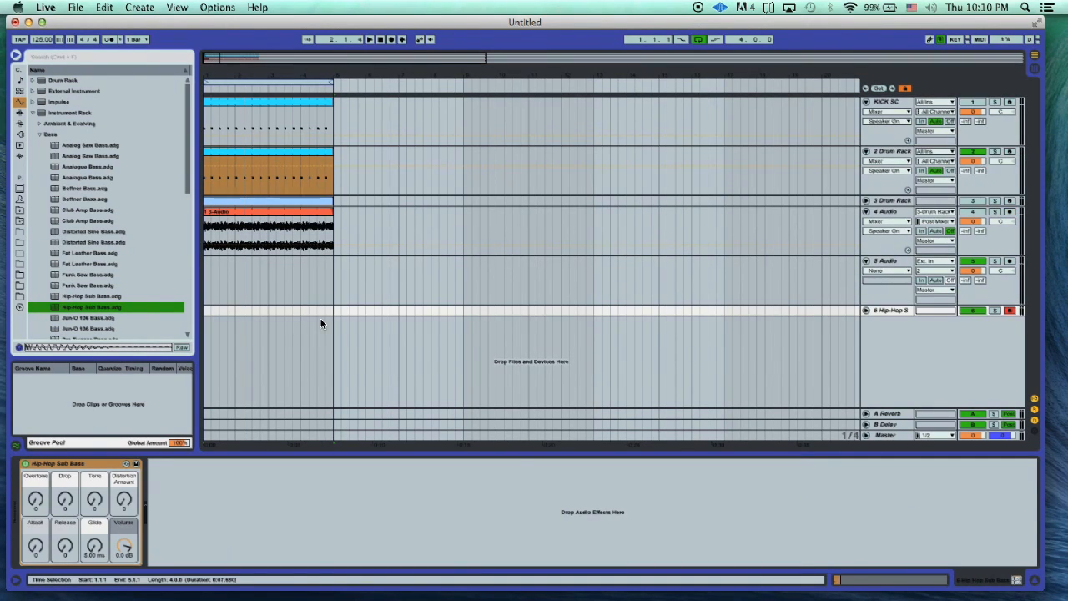
- Unfold the Hip-Hop Sub Bass track, place it directly below 2 Drum Rack, and fold the reverb audio track
click(867, 311)
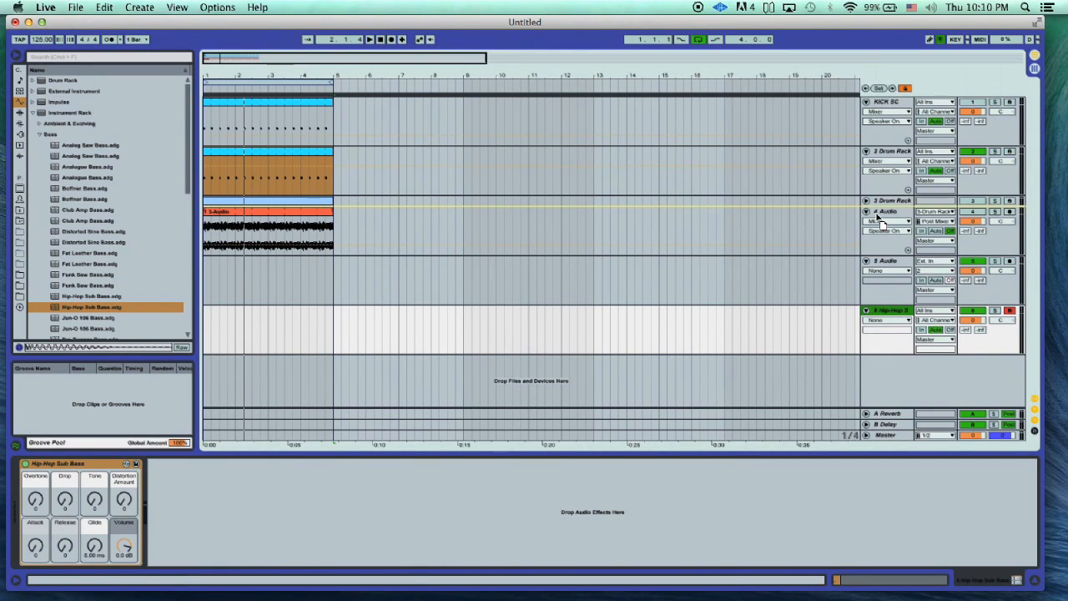
drag(876, 212, 893, 267)
click(865, 261)
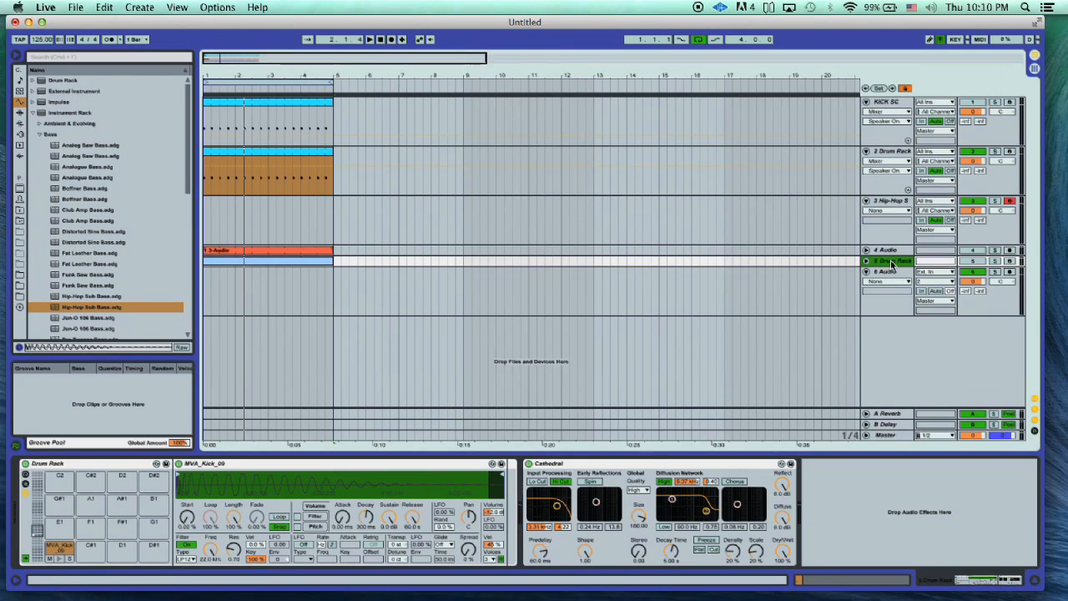
- Record a MIDI bass line over the kick on the Hip-Hop Sub Bass track for about two bars
key(space)
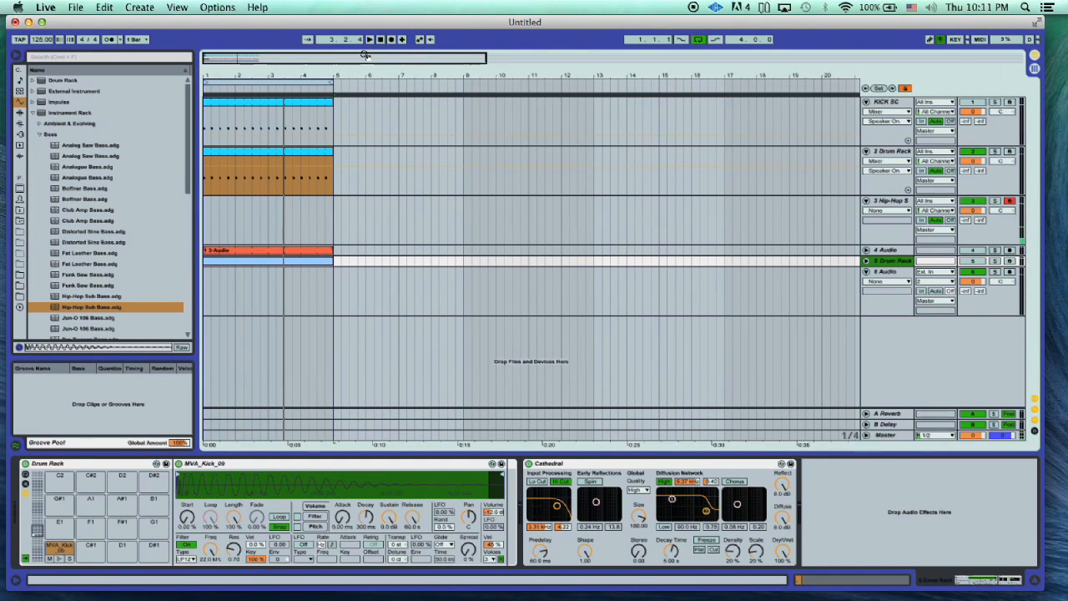
click(393, 40)
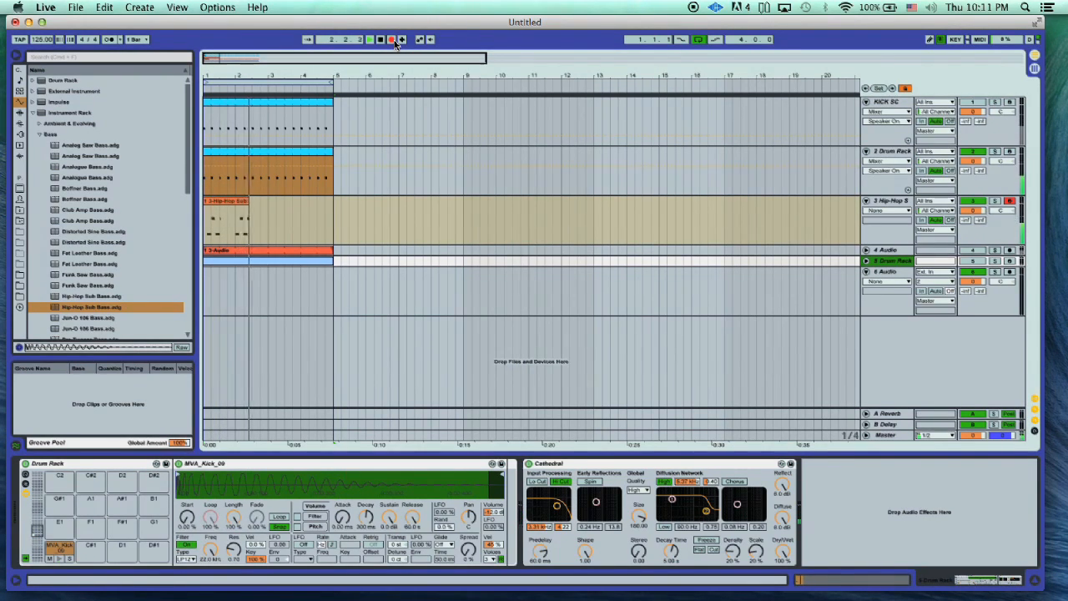
click(379, 39)
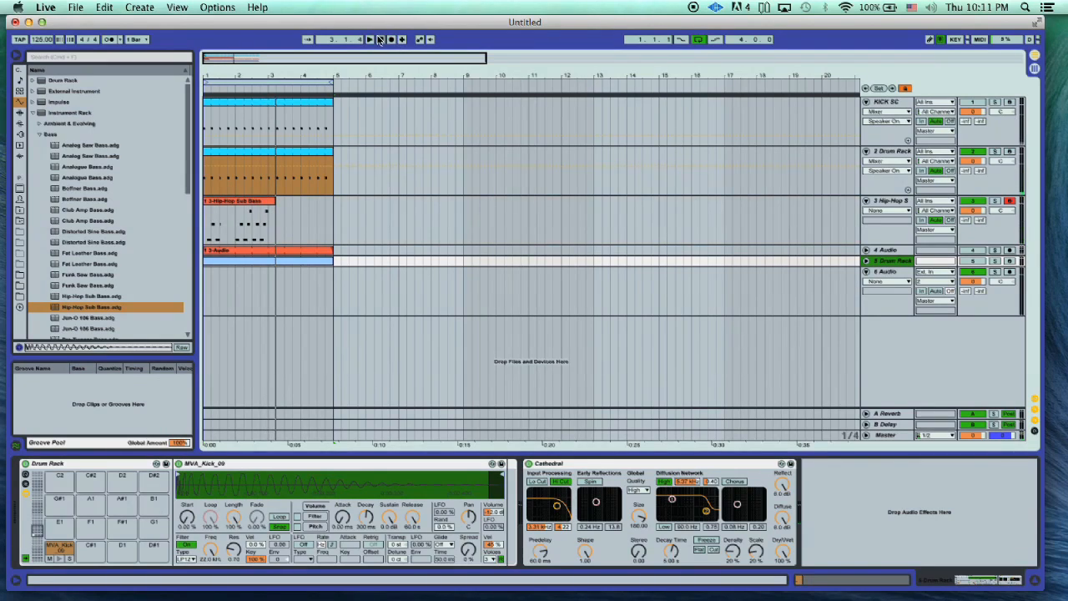
- Trim the recorded bass clip to the two beats from 2.1.1 to 2.3.1 and align its first D1 note with that start
mouse_move(203, 199)
mouse_down()
mouse_move(247, 204)
mouse_move(213, 206)
mouse_up()
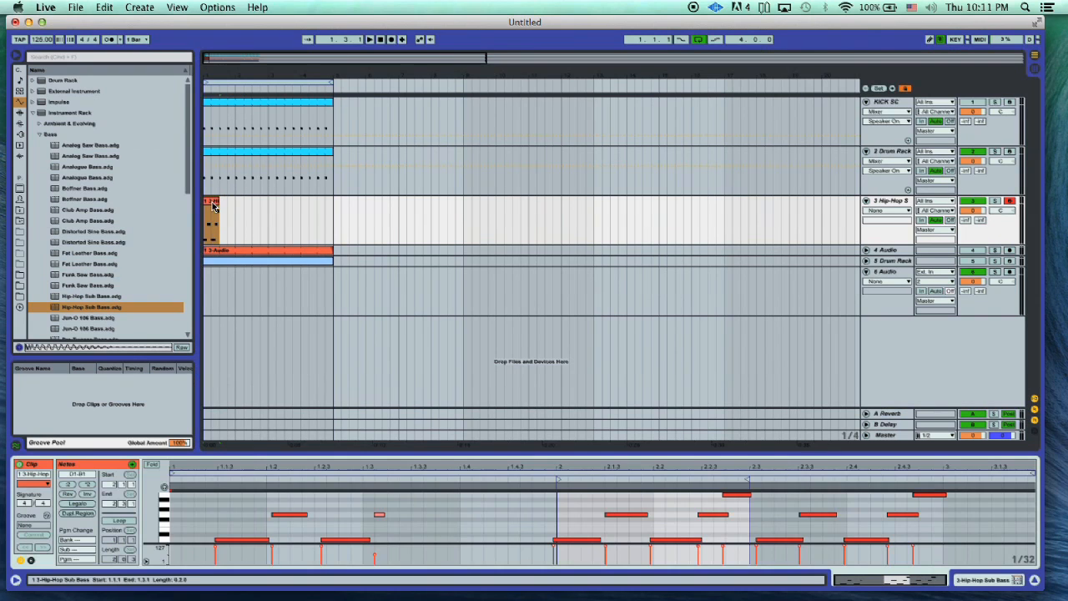
drag(173, 473, 484, 479)
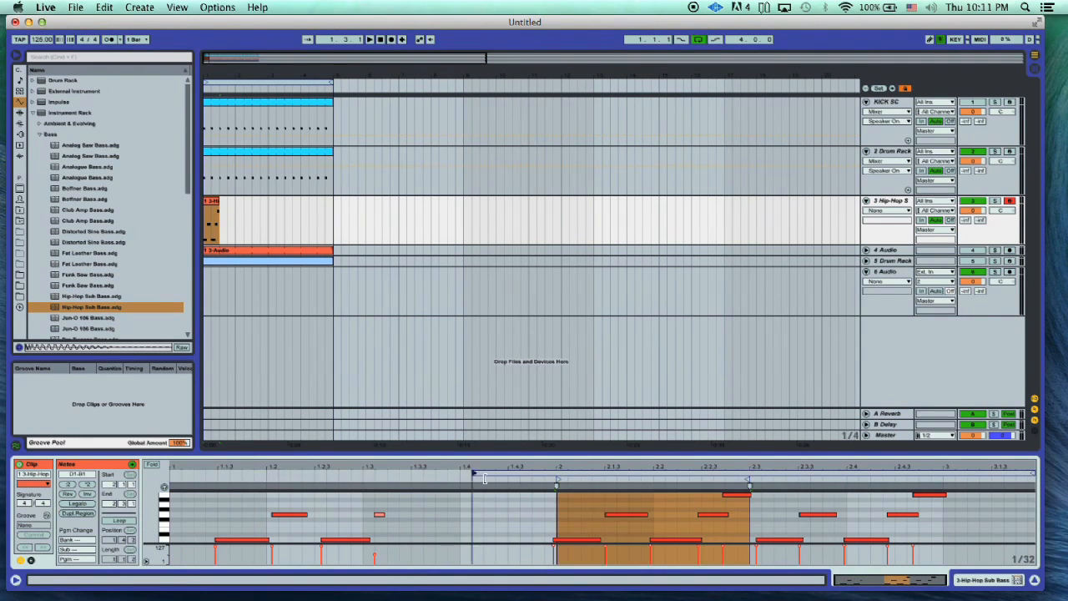
click(553, 480)
click(574, 541)
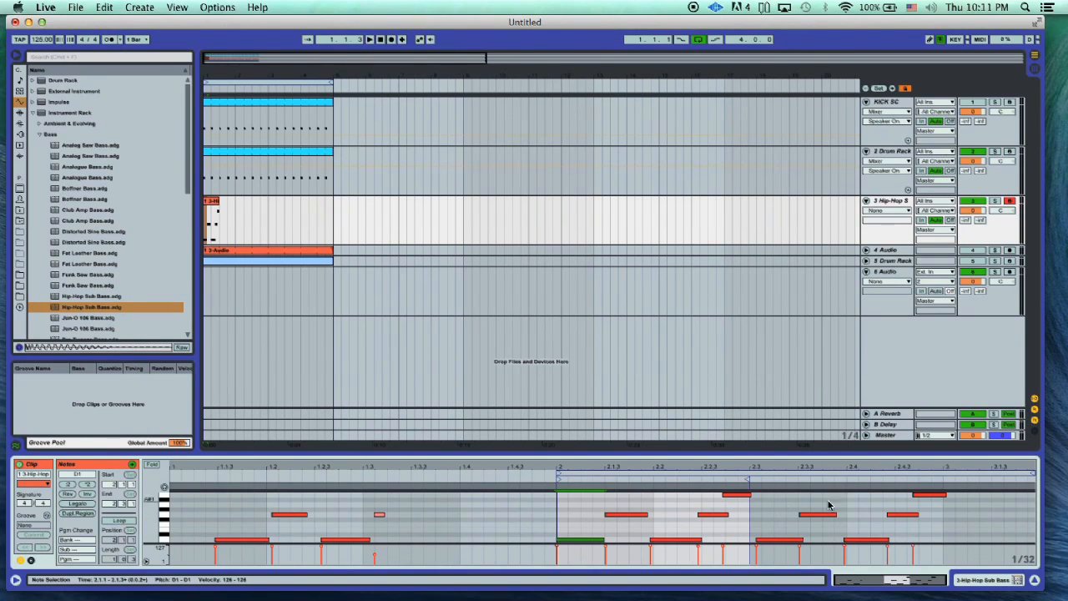
drag(1031, 473, 809, 483)
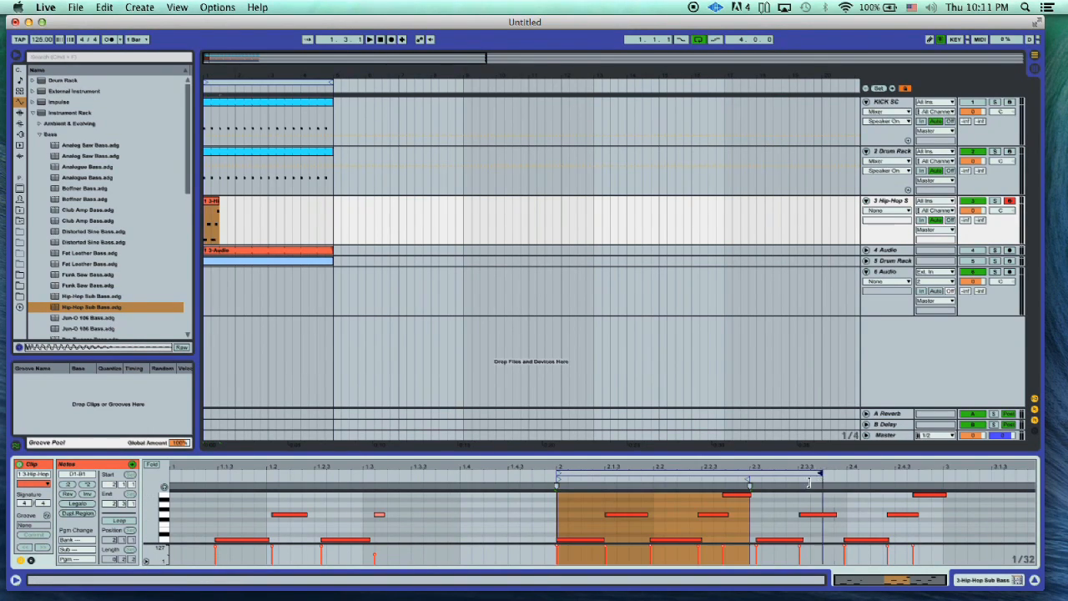
- Trim the last B1 note to the bass clip's end and shift the G1 note before it to start at 2.2.3
click(748, 496)
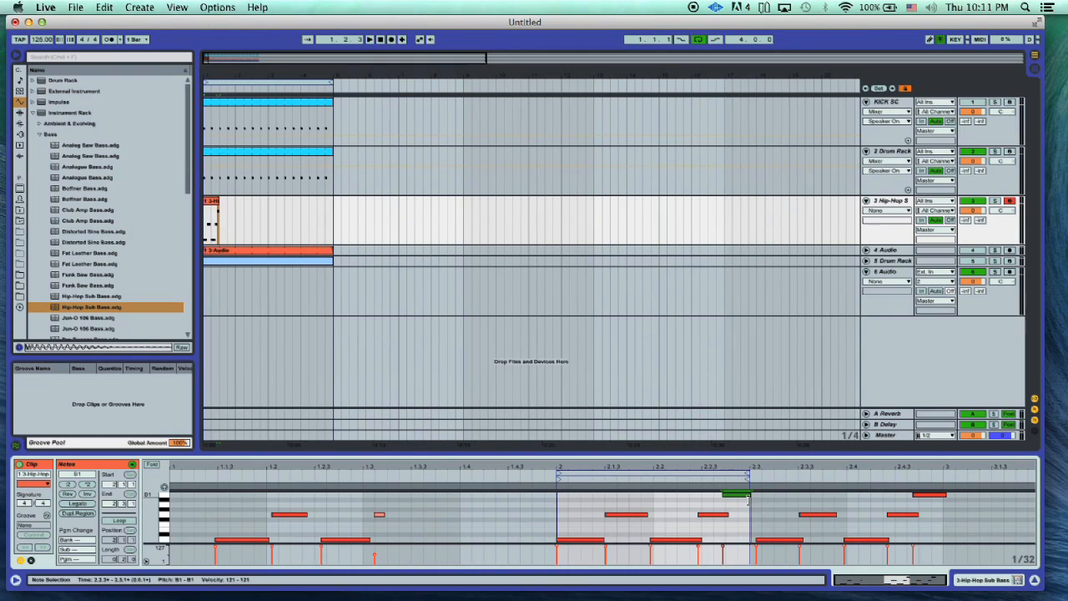
key(space)
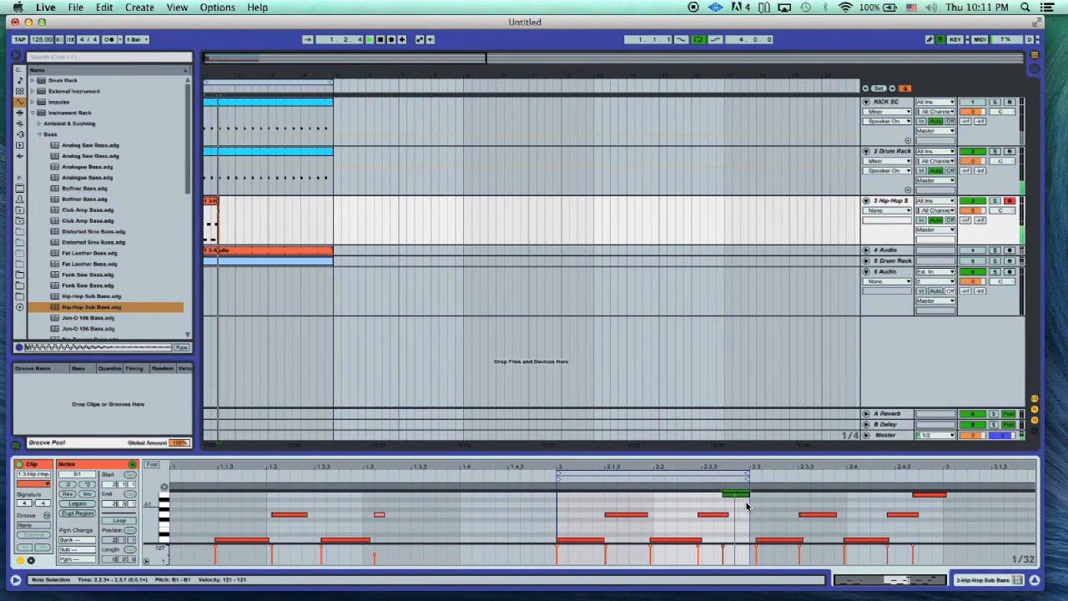
click(702, 515)
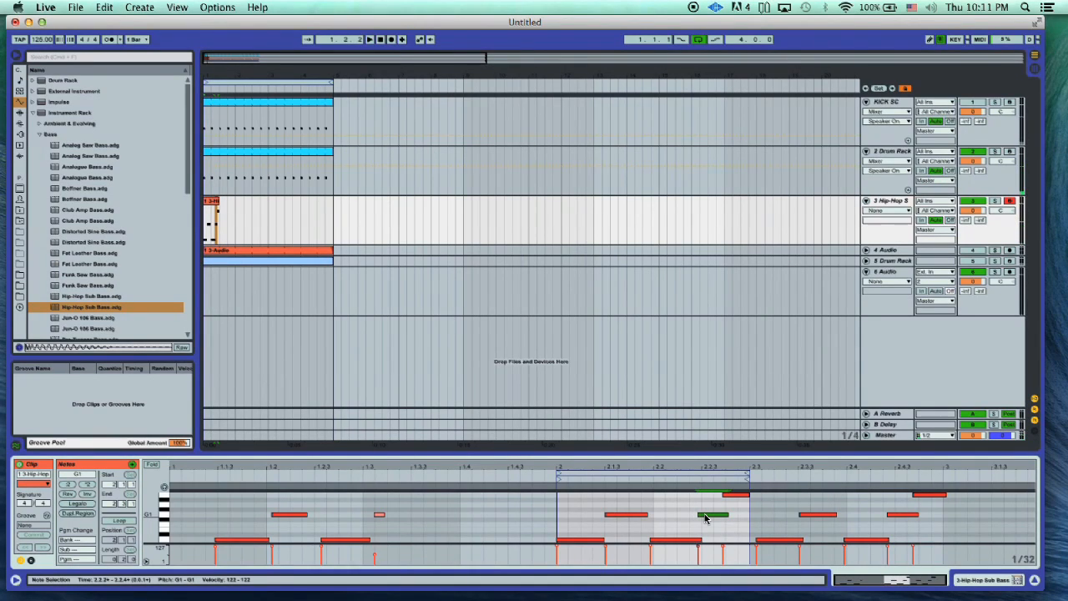
drag(707, 515, 715, 516)
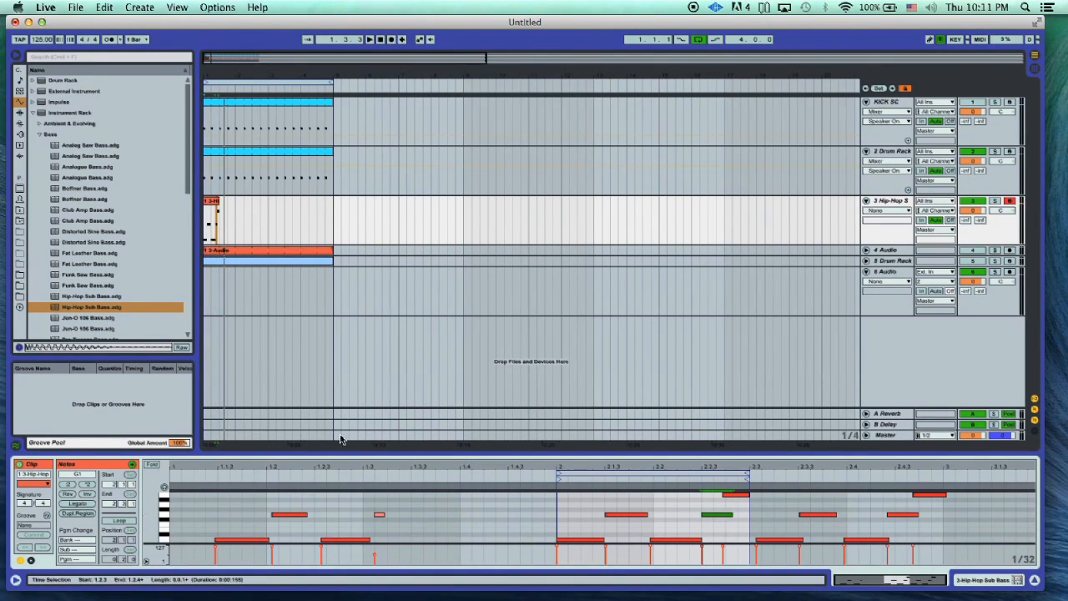
- Turn on looping for the bass clip and extend it to bar 5, matching the kick clips above
click(118, 520)
drag(219, 209, 333, 218)
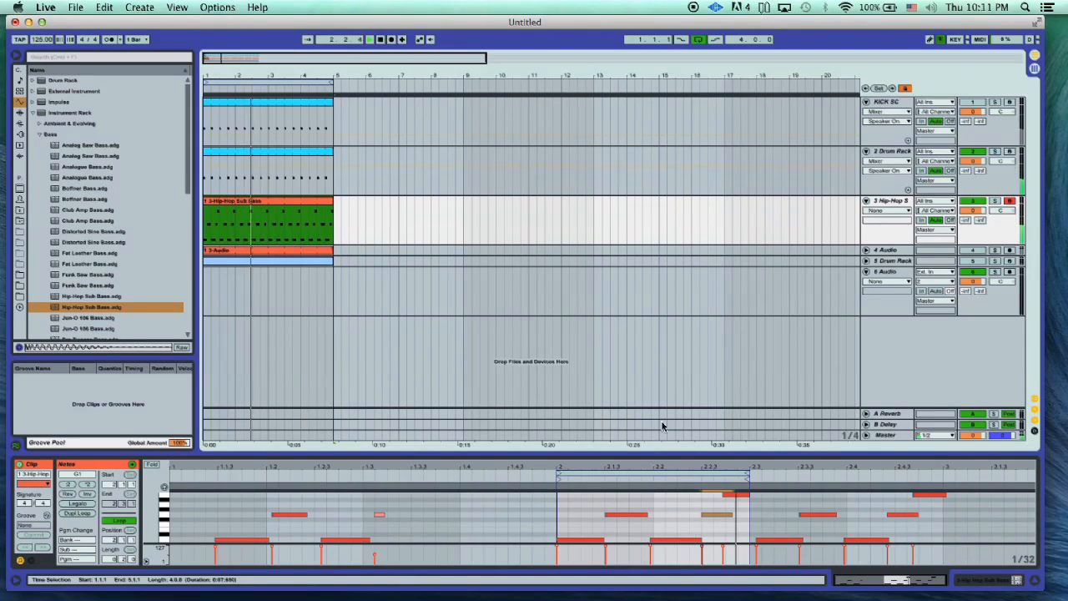
- Shorten the G1 note before the last B1 note, and trim the starts of the B1 and second D1 notes slightly later
click(723, 519)
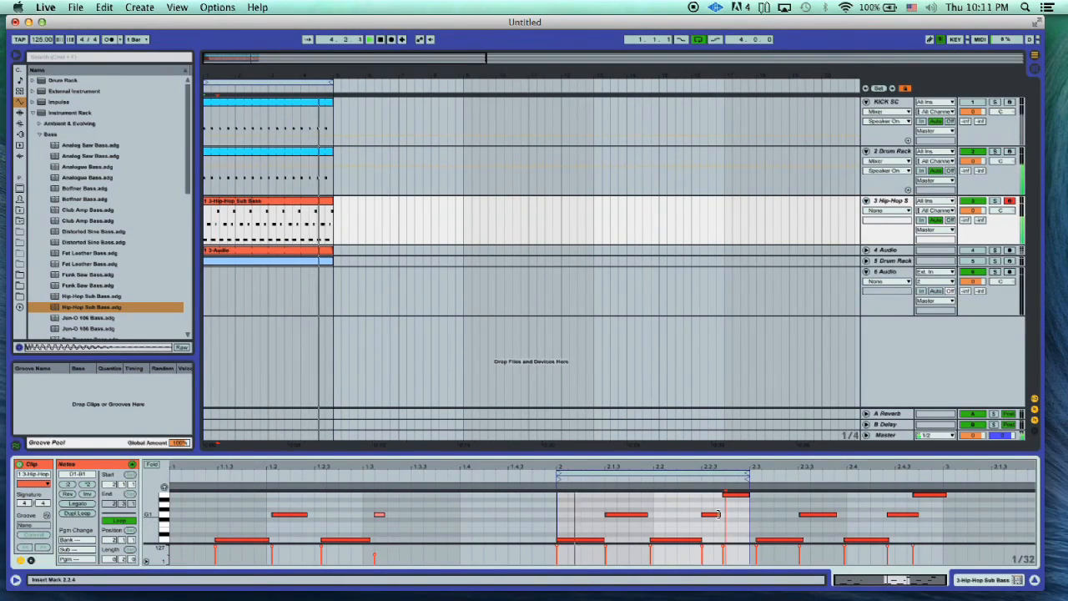
click(714, 514)
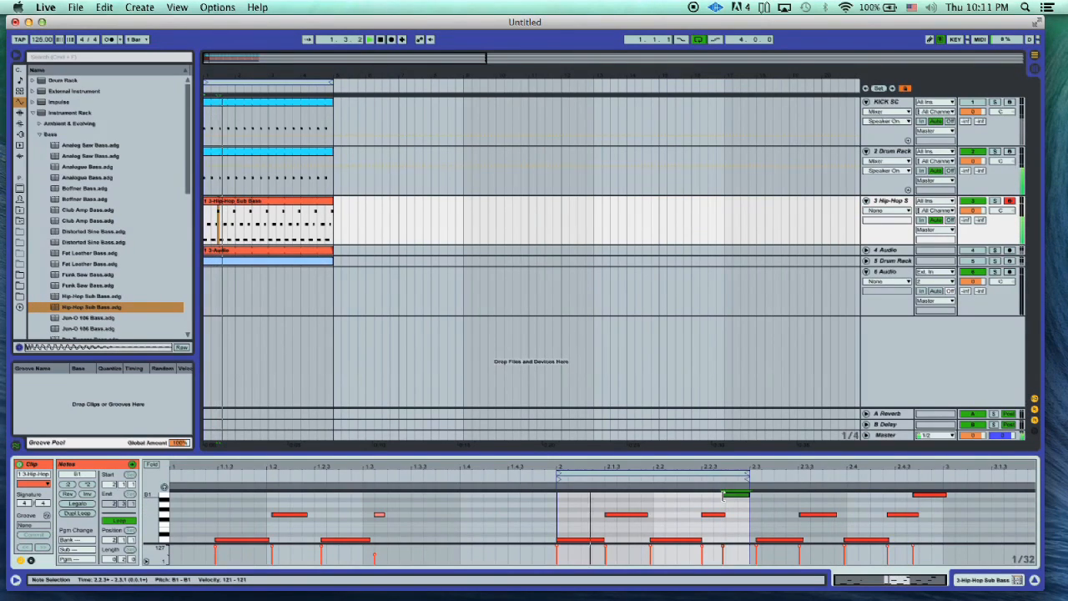
click(726, 496)
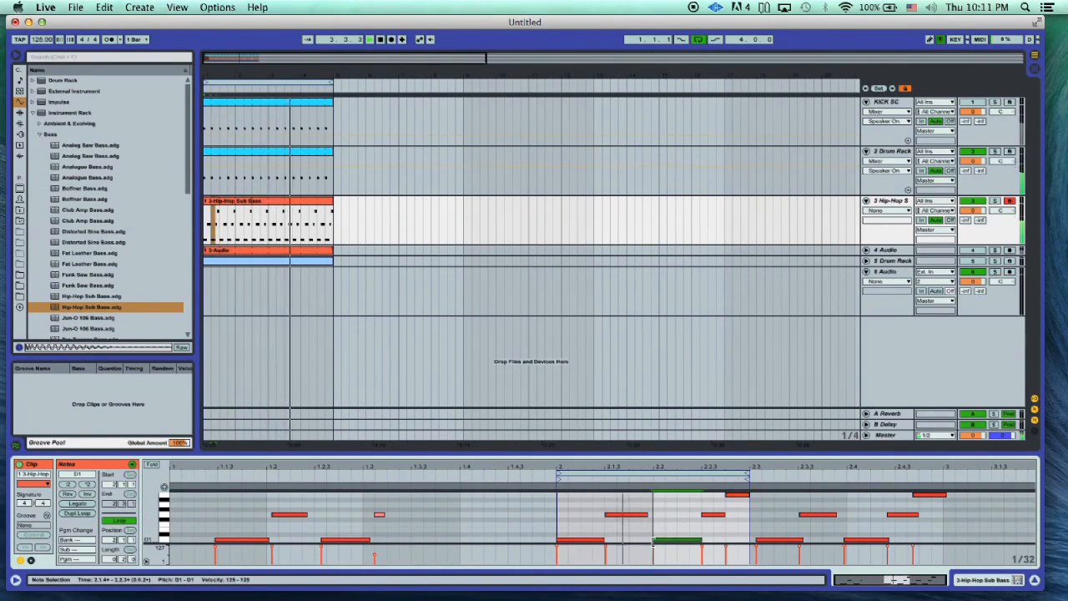
click(651, 515)
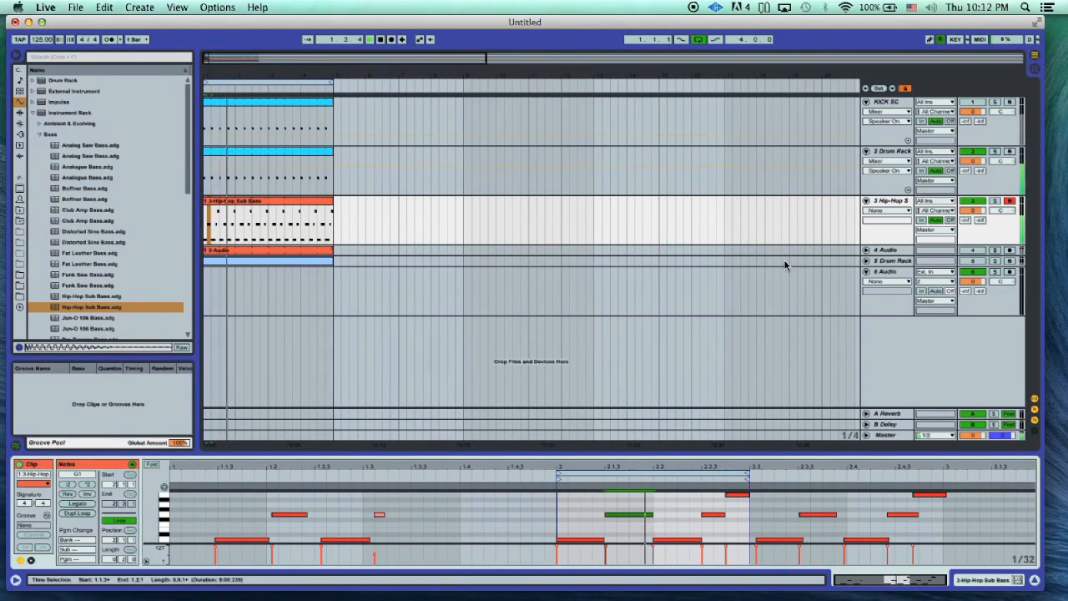
drag(652, 515, 647, 515)
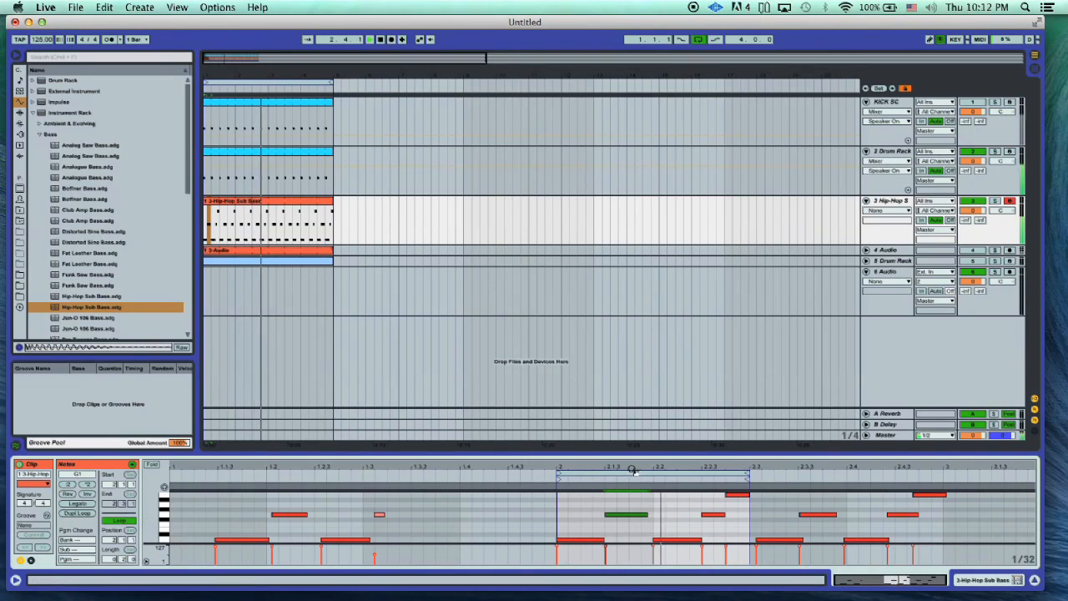
- Copy the KICK SC-sidechained Compressor from the 4 Audio track onto the Hip-Hop Sub Bass track and set its threshold to about -15 dB
click(888, 263)
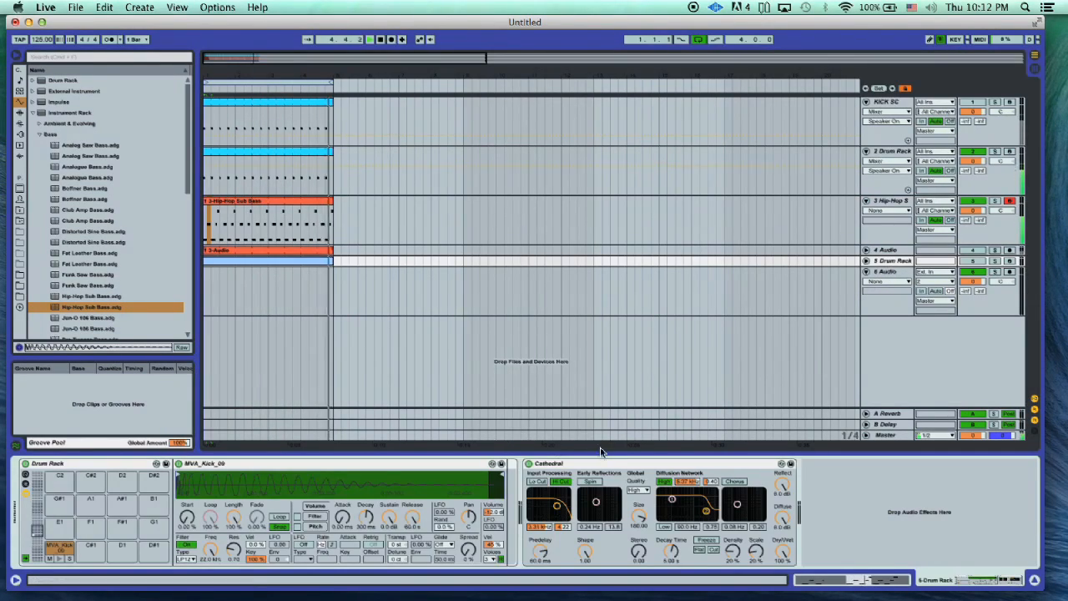
click(890, 273)
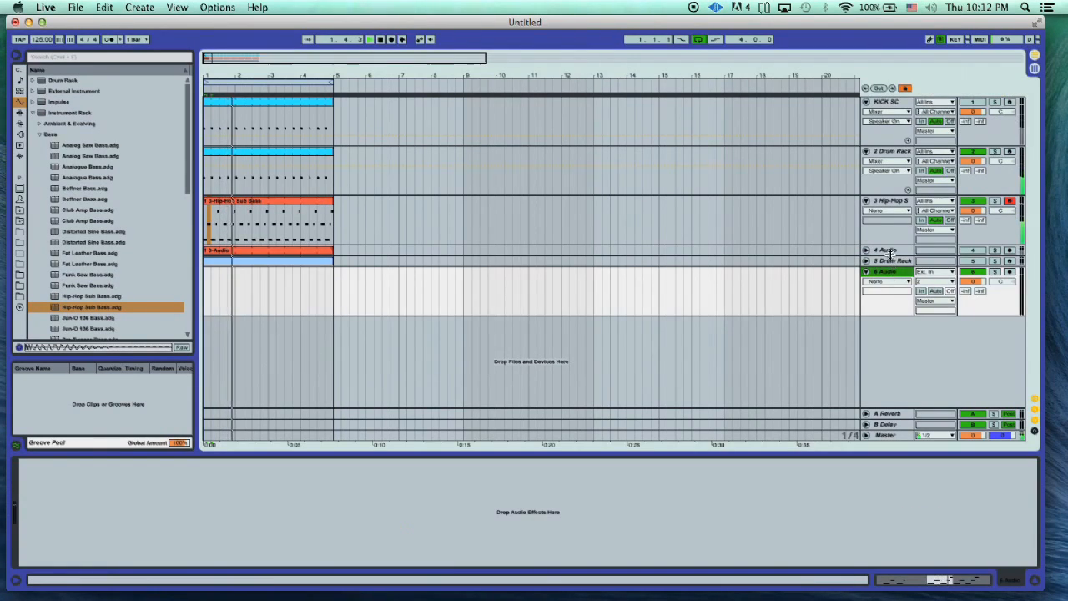
click(889, 250)
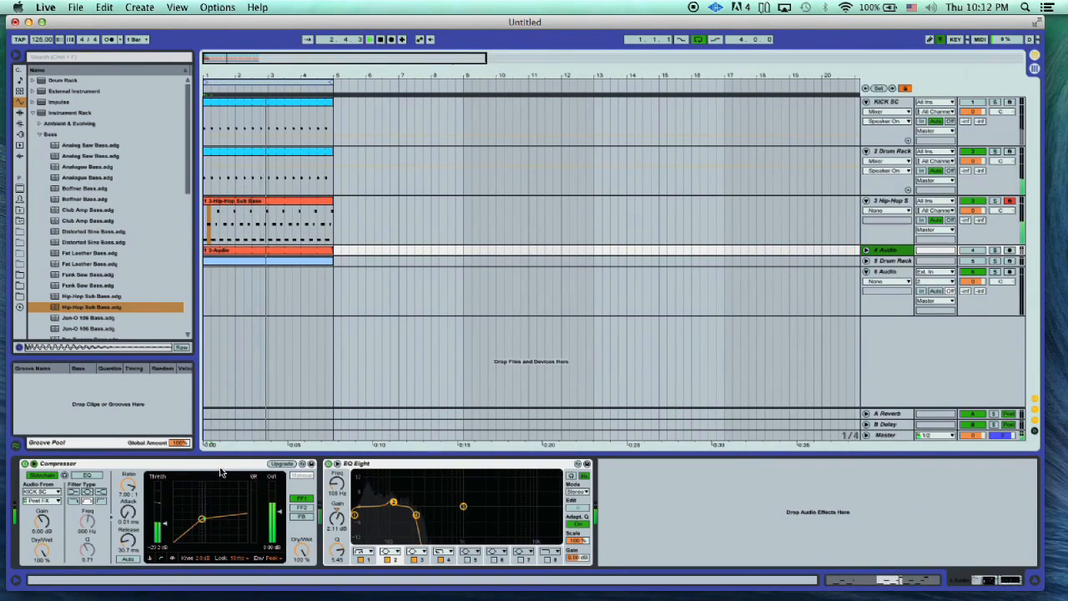
click(275, 220)
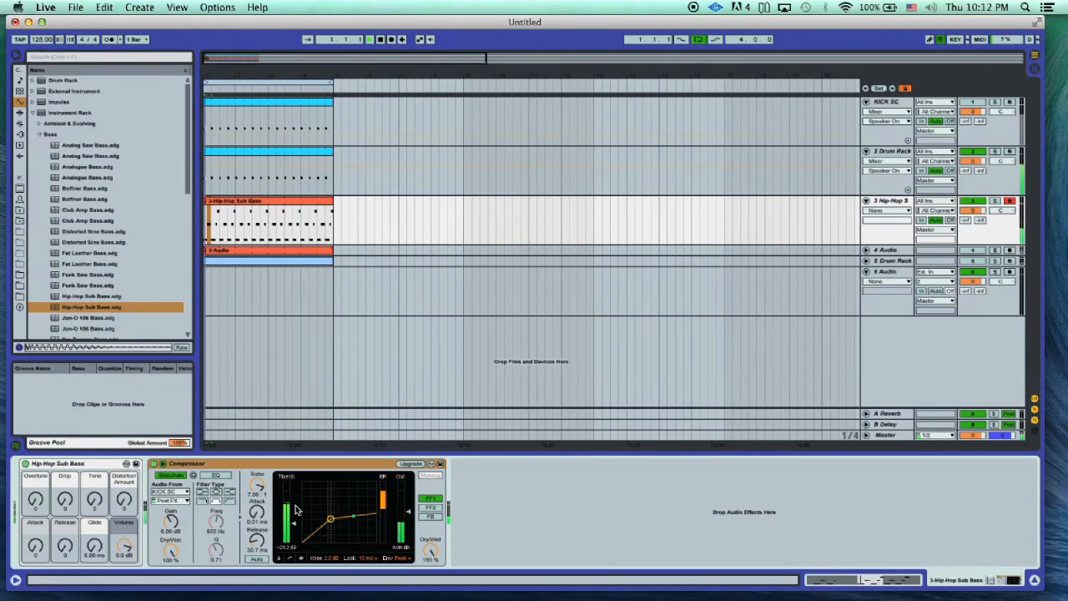
mouse_move(292, 519)
mouse_down()
mouse_move(293, 484)
mouse_move(293, 514)
mouse_up()
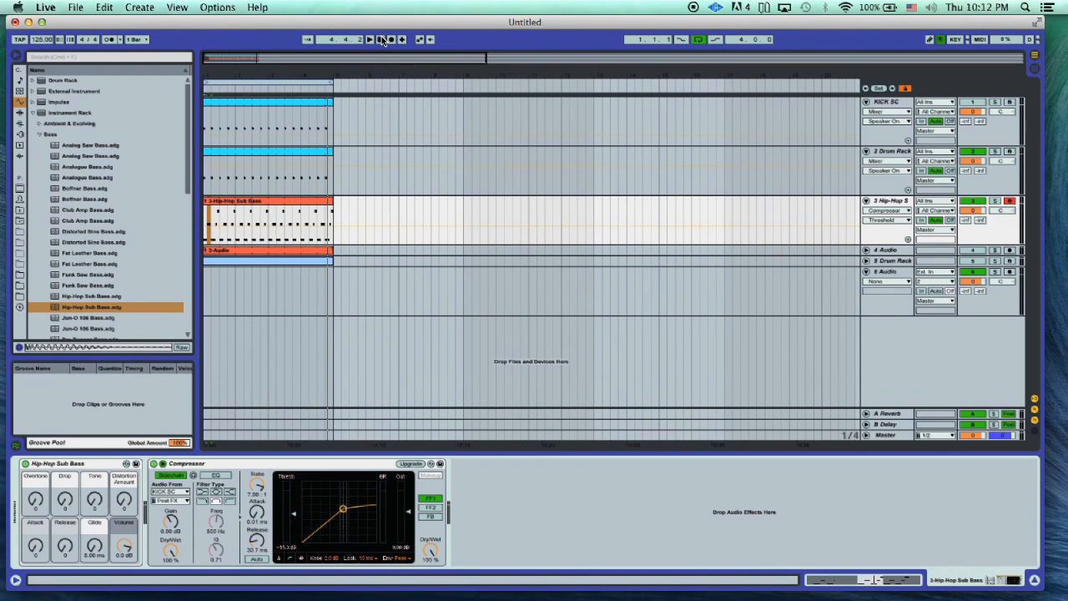
- Switch to QuickTime Player
mouse_move(253, 585)
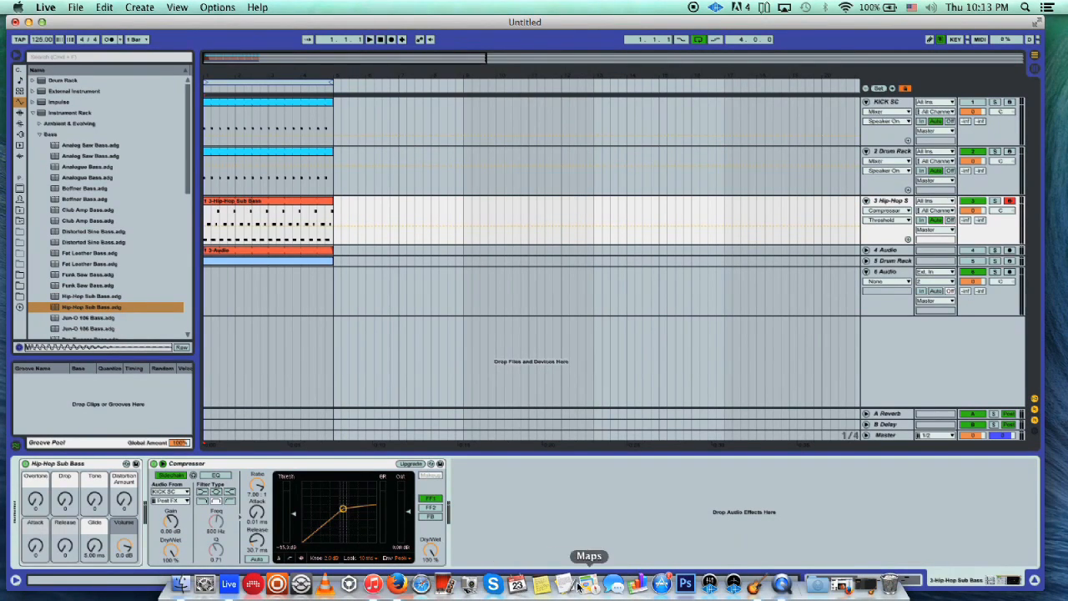
click(782, 582)
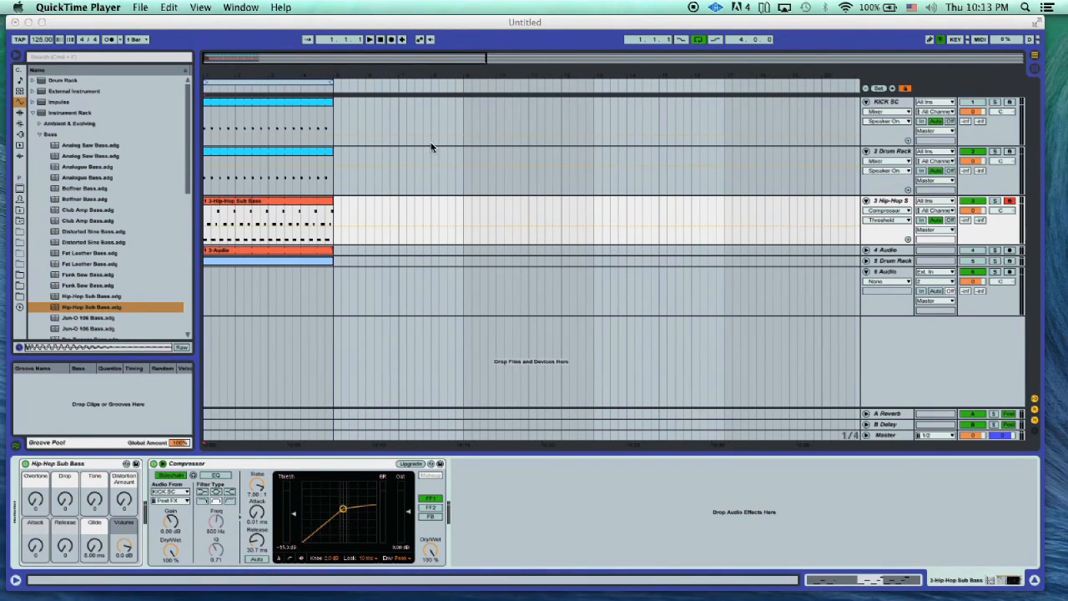